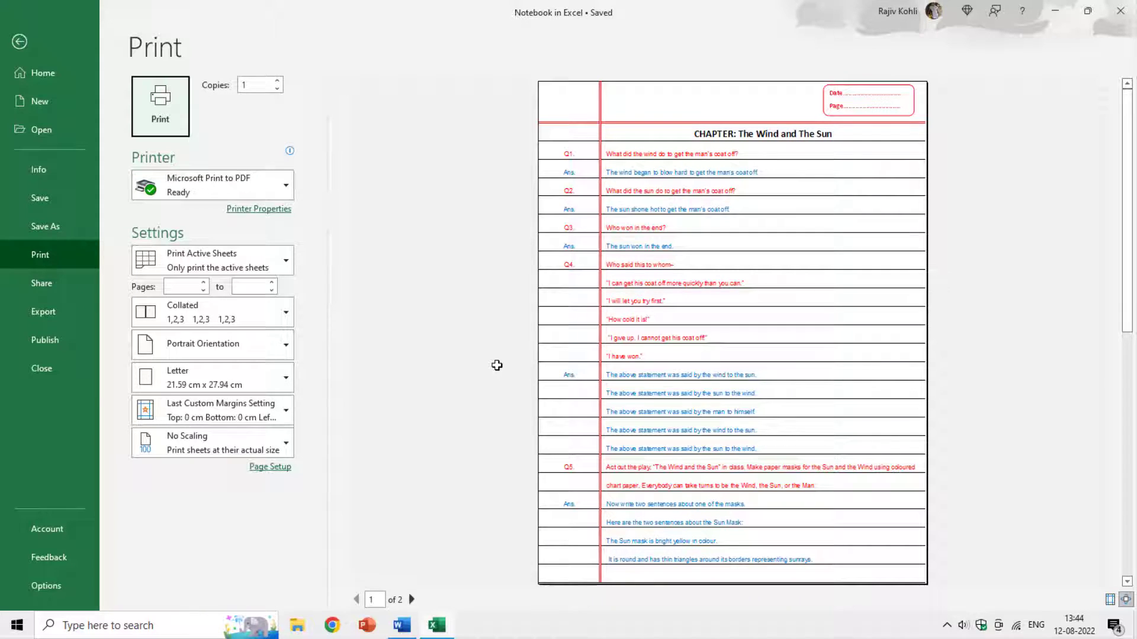
# Step: Review the finished single-line notebook design in the Word document and in the Excel workbook's print preview
pyautogui.press('Escape')
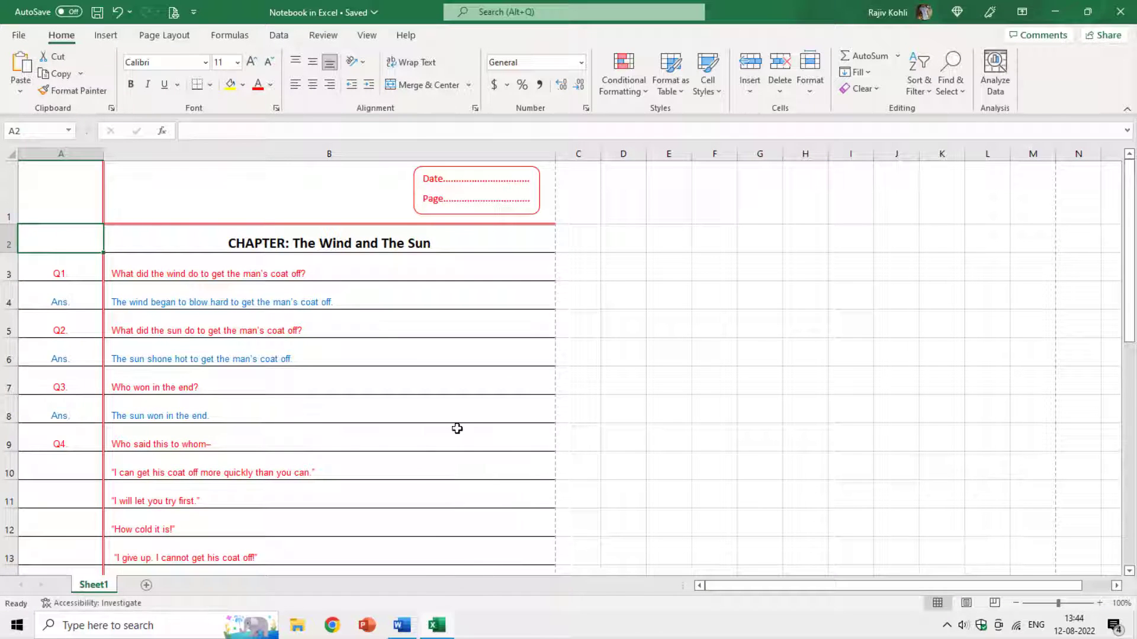
pyautogui.click(401, 629)
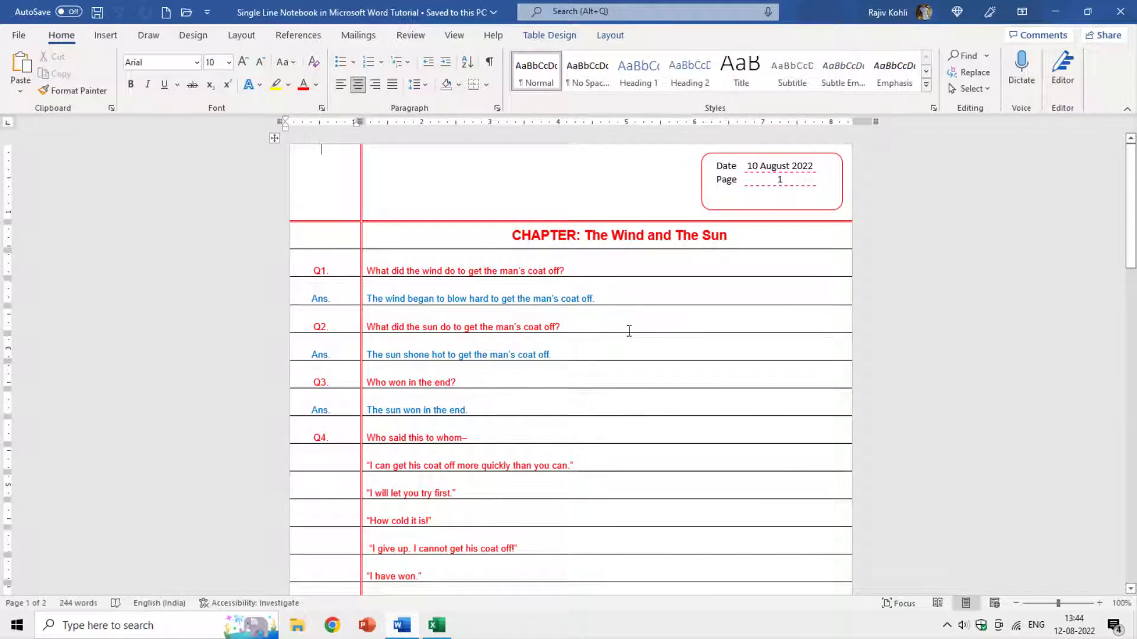
pyautogui.scroll(-5, 627, 330)
pyautogui.scroll(-8, 629, 330)
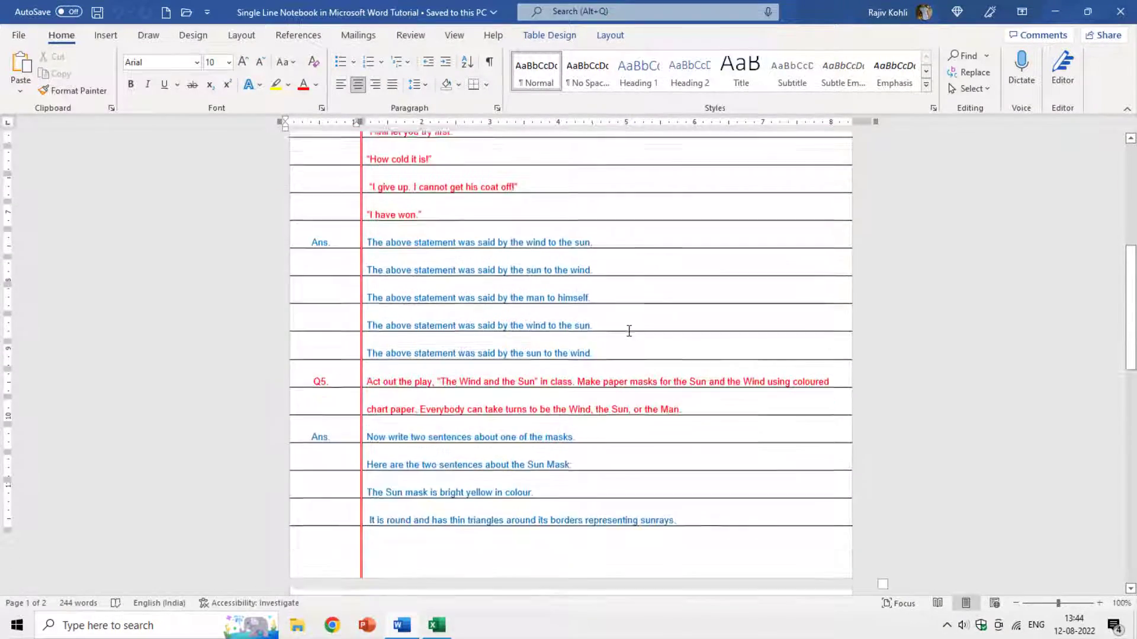
pyautogui.scroll(15, 441, 485)
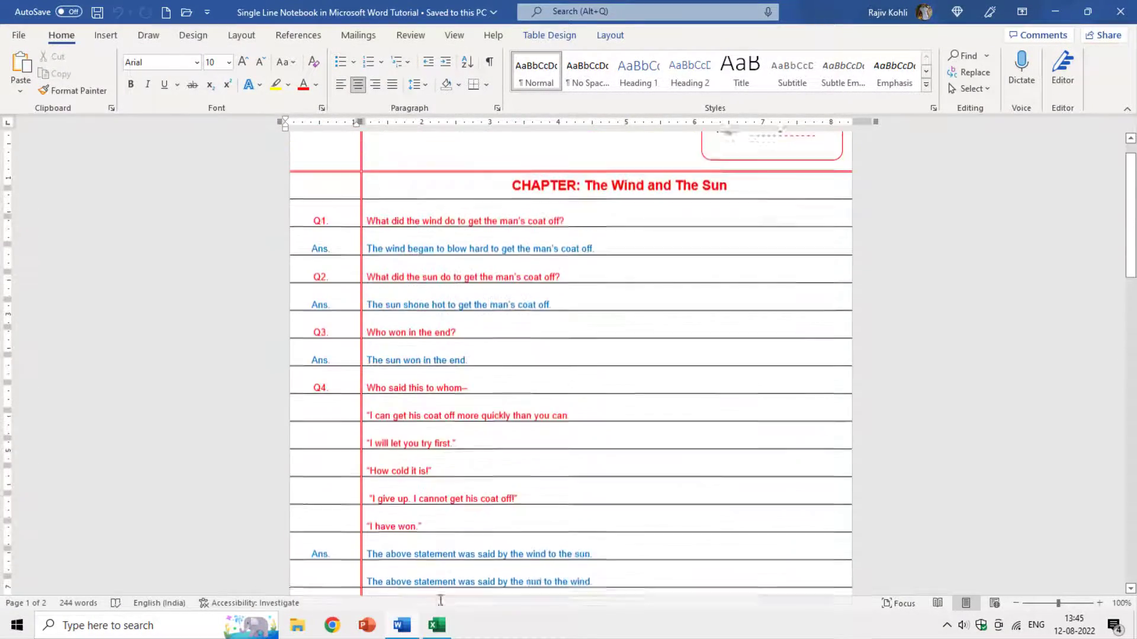
pyautogui.click(436, 626)
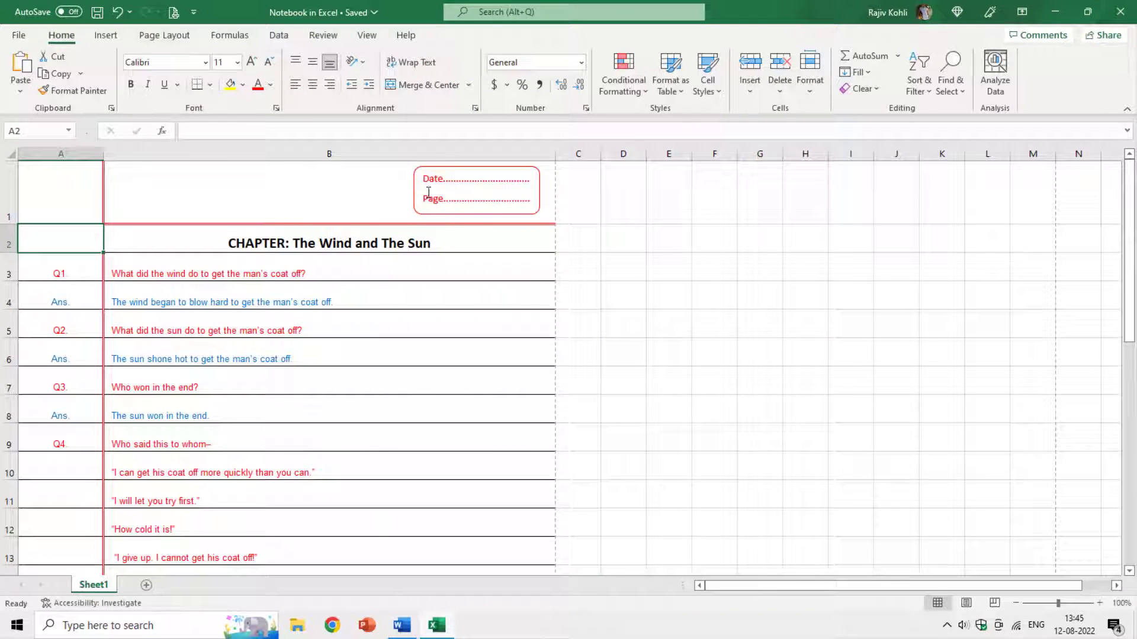
pyautogui.hotkey('ctrl', 'p')
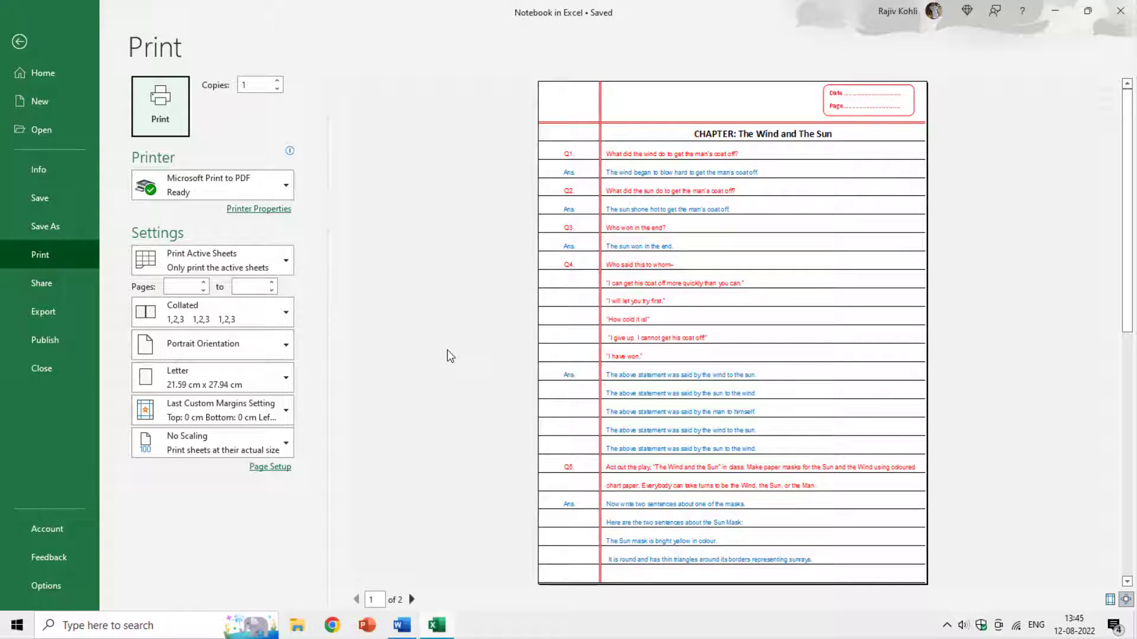
pyautogui.press('Escape')
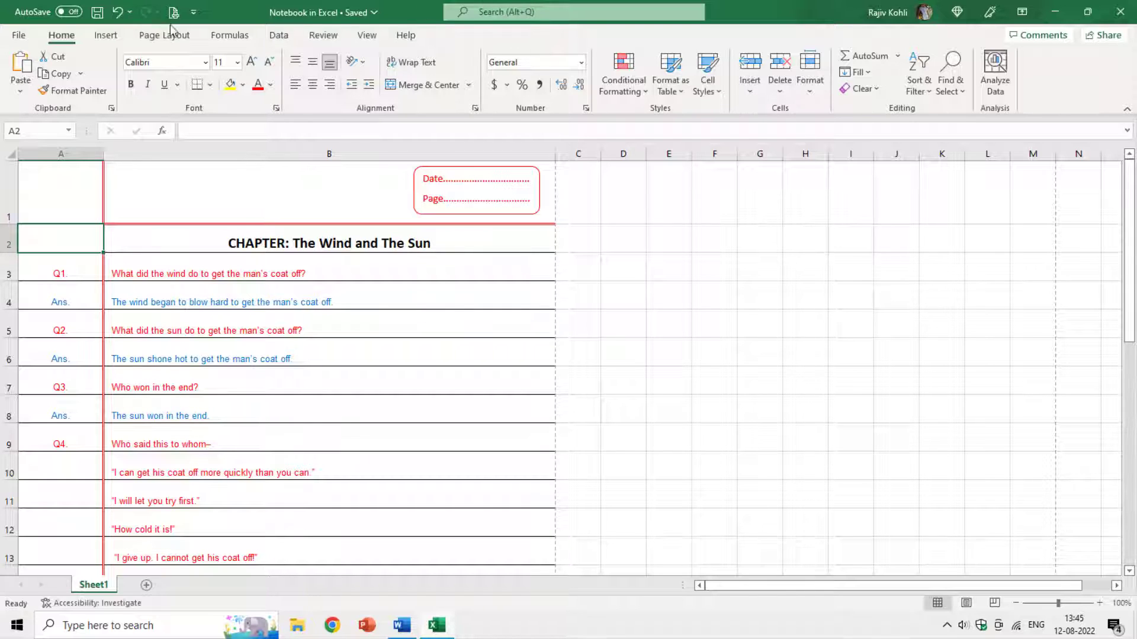
# Step: Create a new blank workbook and minimise the finished notebook workbook to return to the empty sheet
pyautogui.click(18, 36)
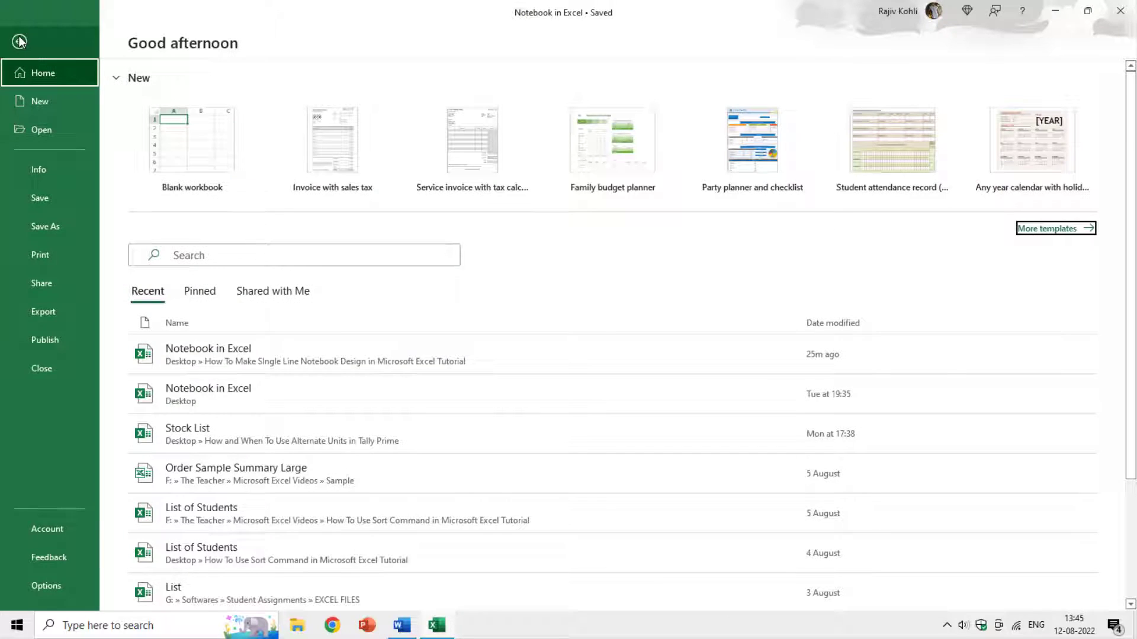
pyautogui.click(33, 103)
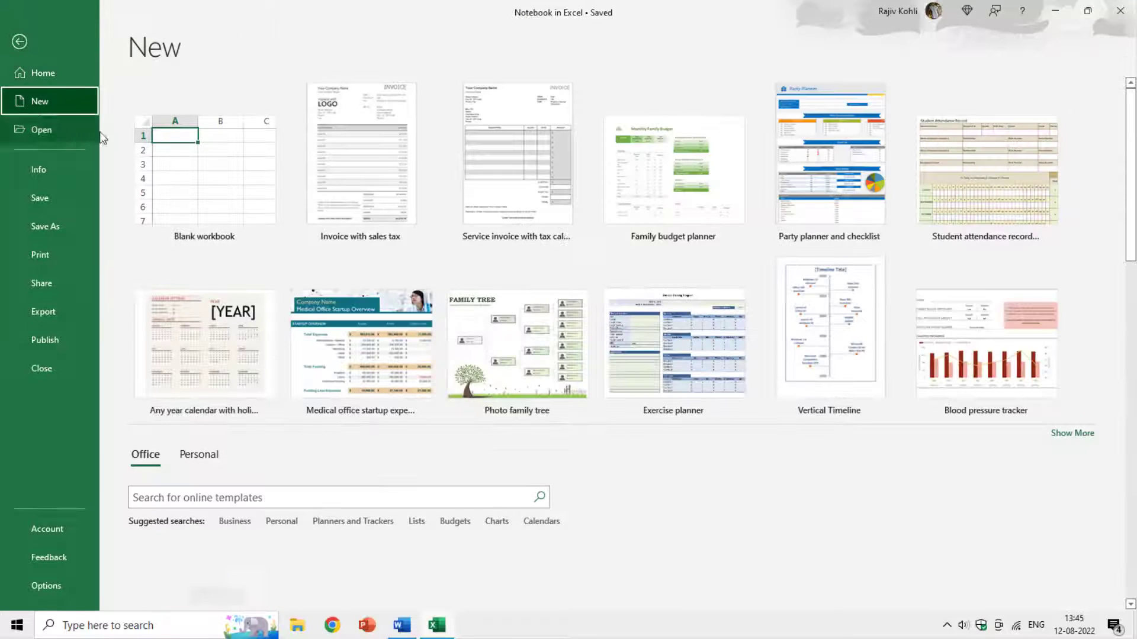
pyautogui.click(223, 187)
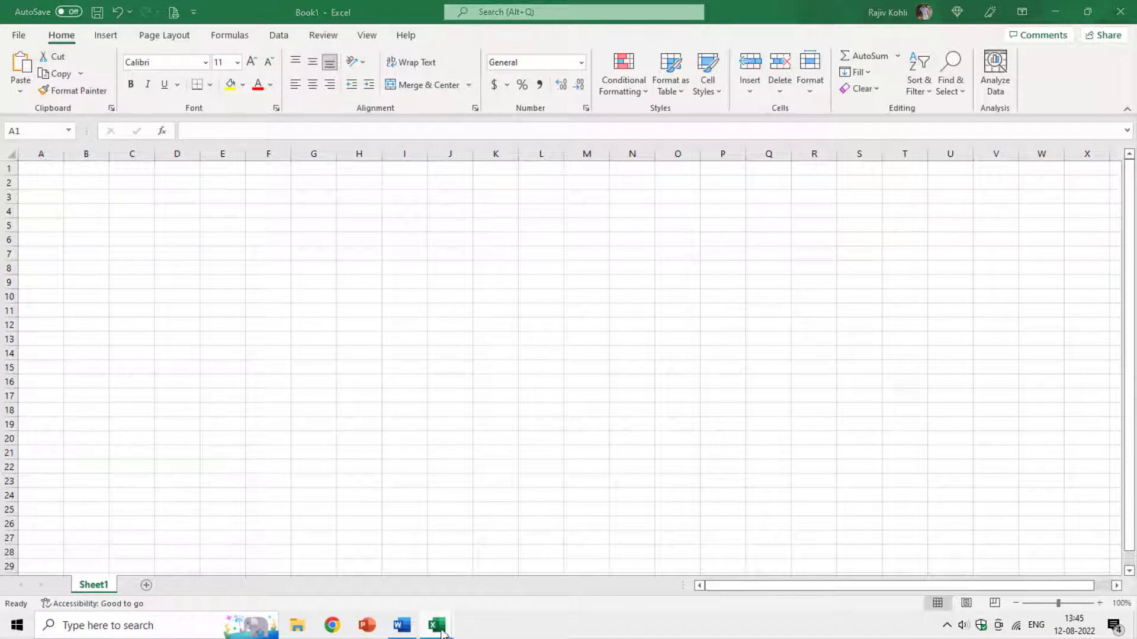
pyautogui.moveTo(447, 629)
pyautogui.click(426, 585)
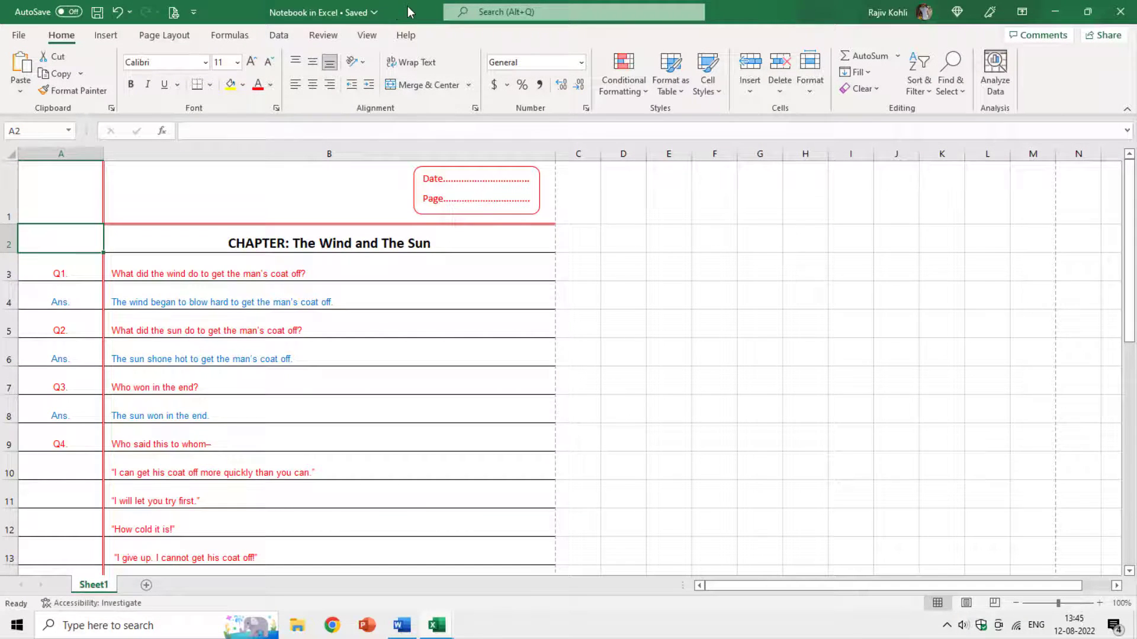
pyautogui.press('super+Down')
pyautogui.press('super+Down')
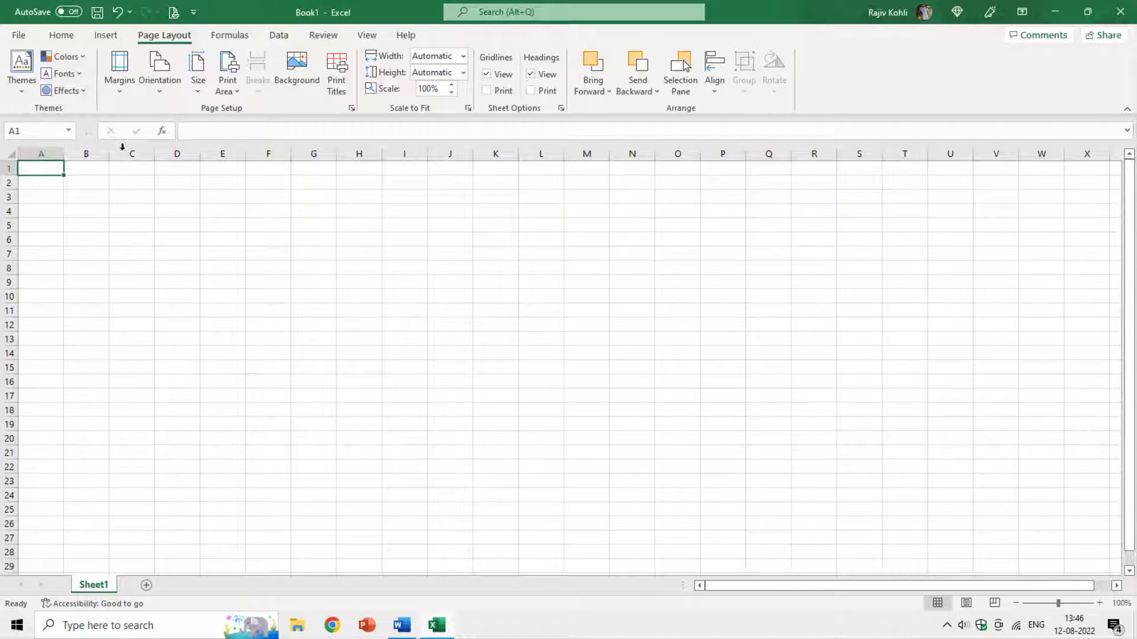
# Step: Open the blank workbook's print preview and return to the sheet to show the page-break lines
pyautogui.click(20, 37)
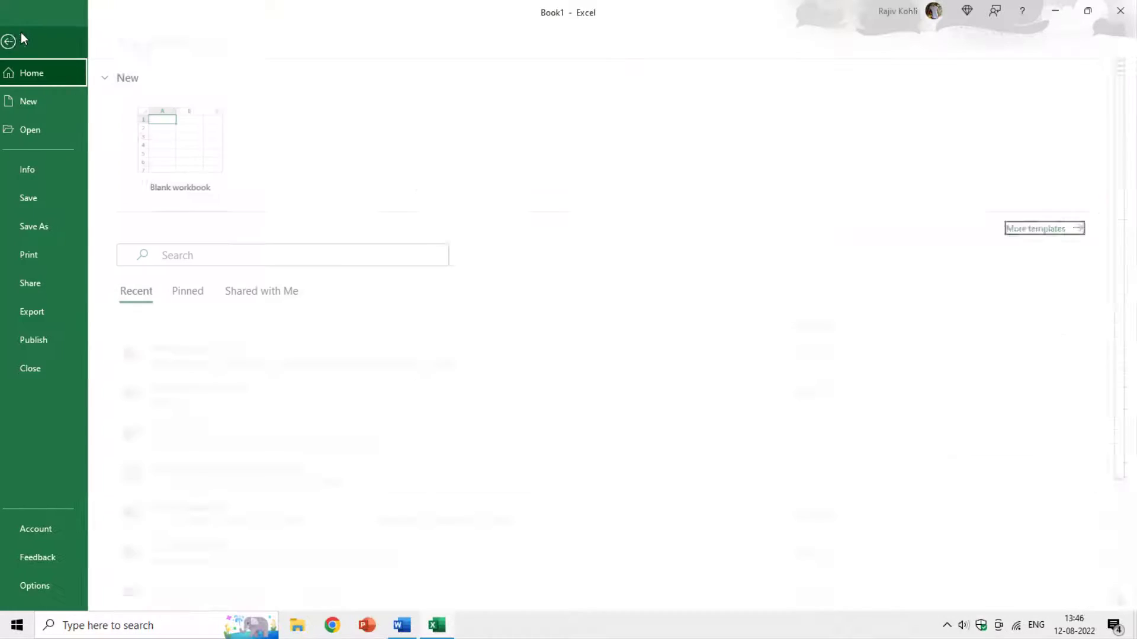
pyautogui.click(59, 254)
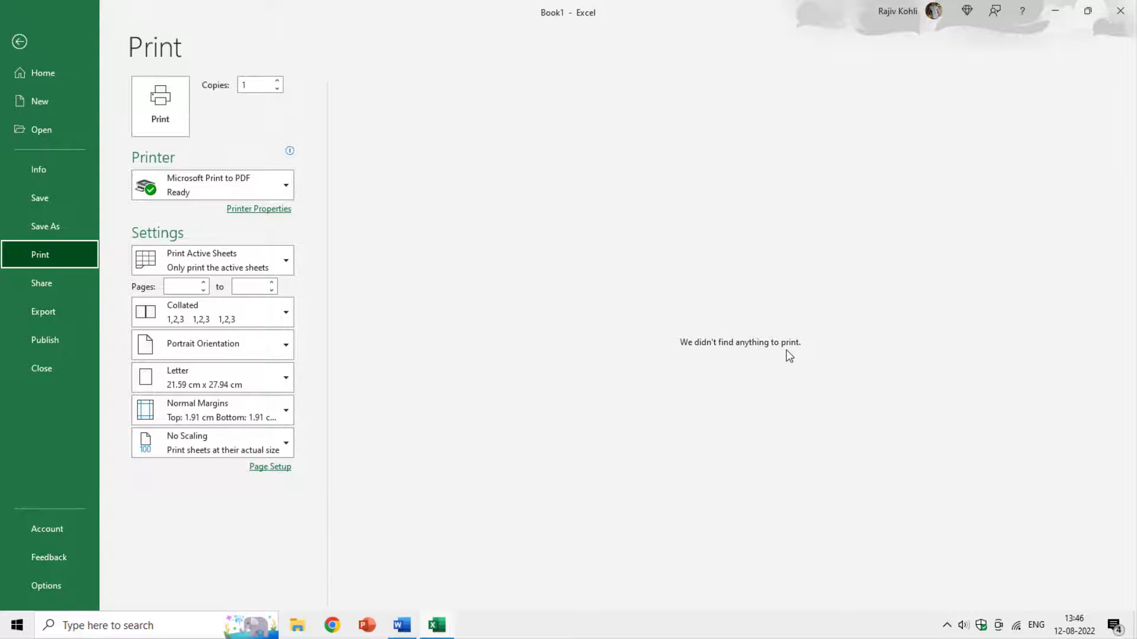
pyautogui.press('Escape')
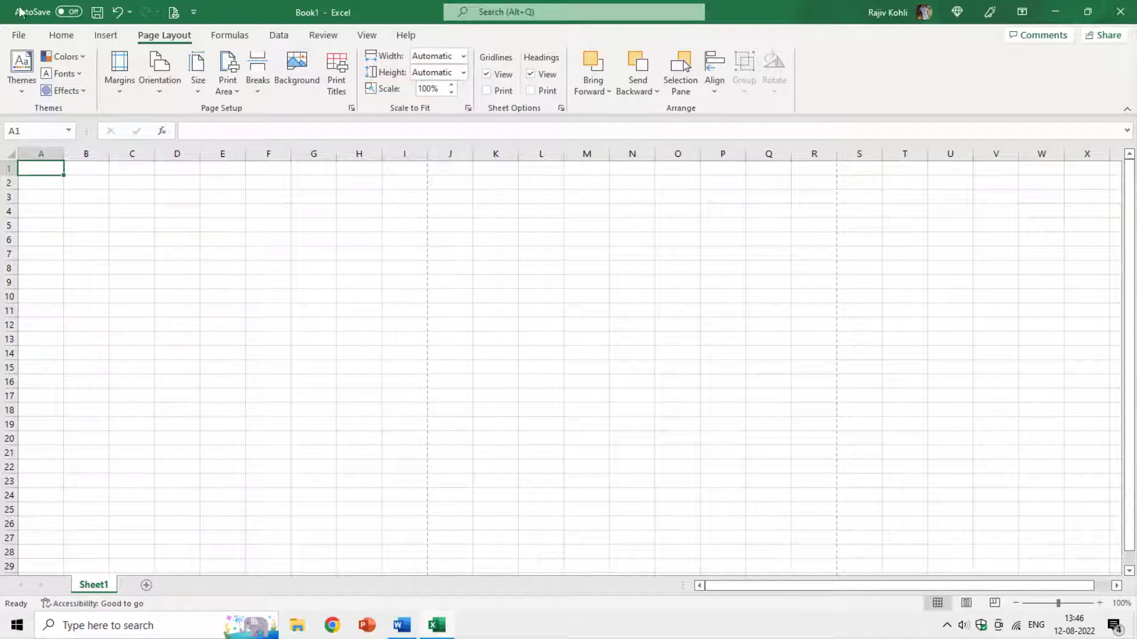
pyautogui.click(19, 36)
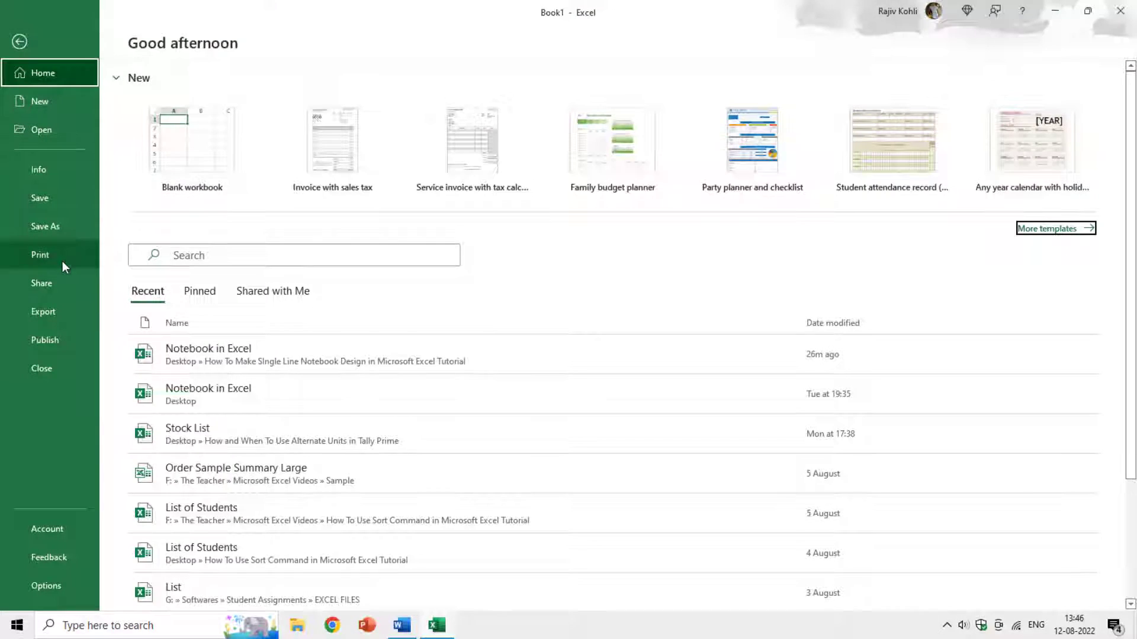
pyautogui.click(63, 261)
pyautogui.press('Escape')
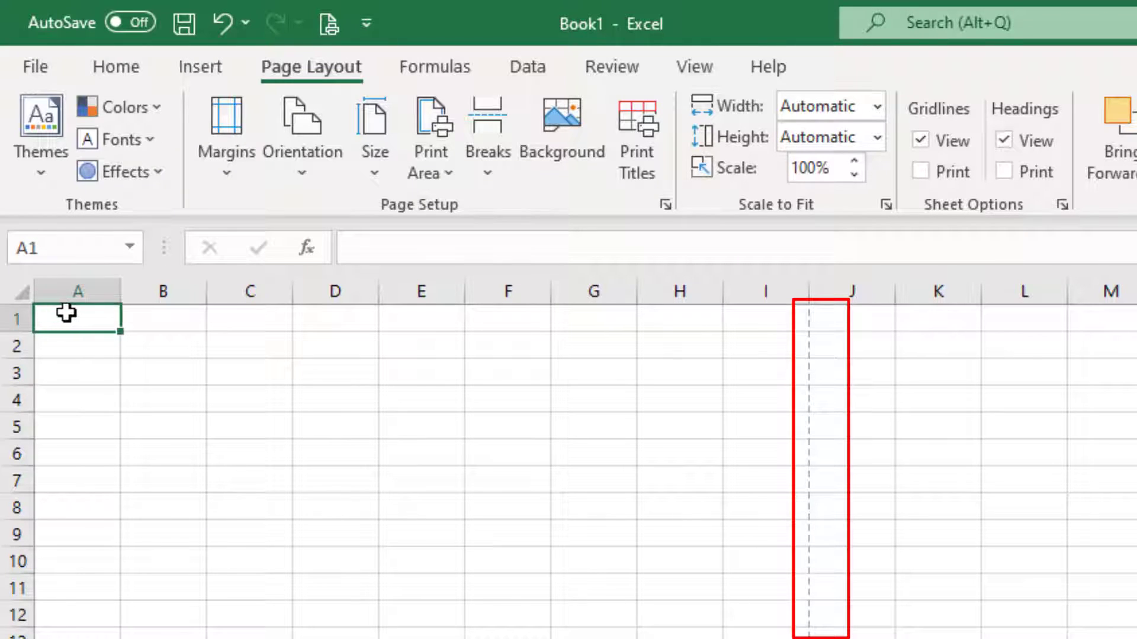
# Step: Examine where the page-break lines fall across row 1 and row 47, including the adjoining pages along the columns
pyautogui.moveTo(66, 312); pyautogui.dragTo(811, 314)
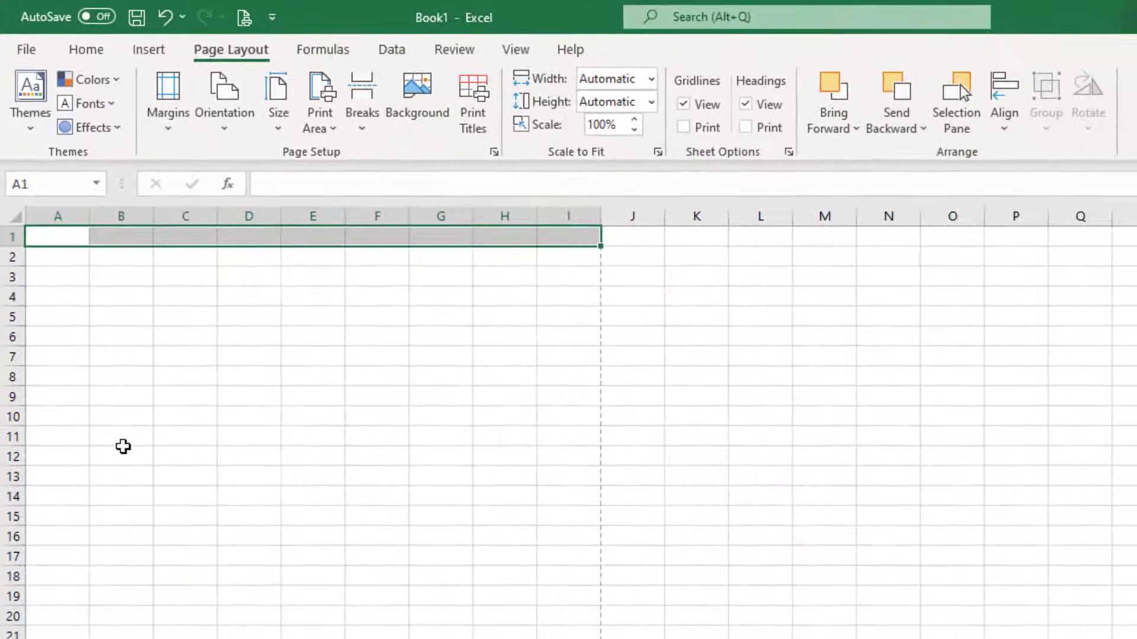
pyautogui.scroll(-3, 167, 604)
pyautogui.scroll(-7, 123, 448)
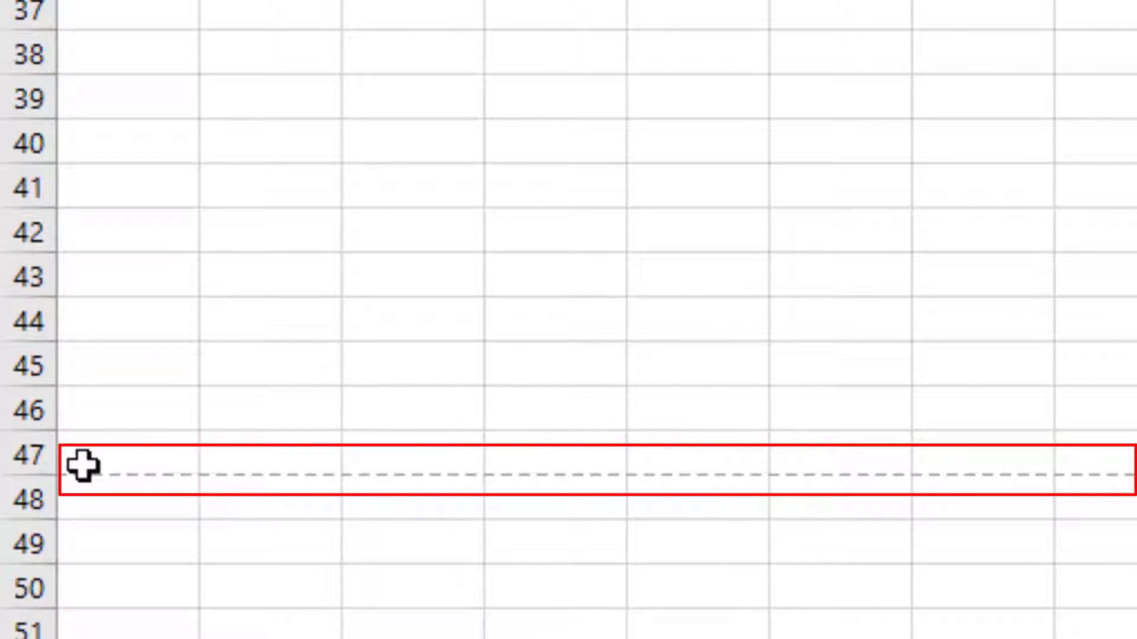
pyautogui.click(105, 441)
pyautogui.moveTo(105, 441); pyautogui.dragTo(997, 355)
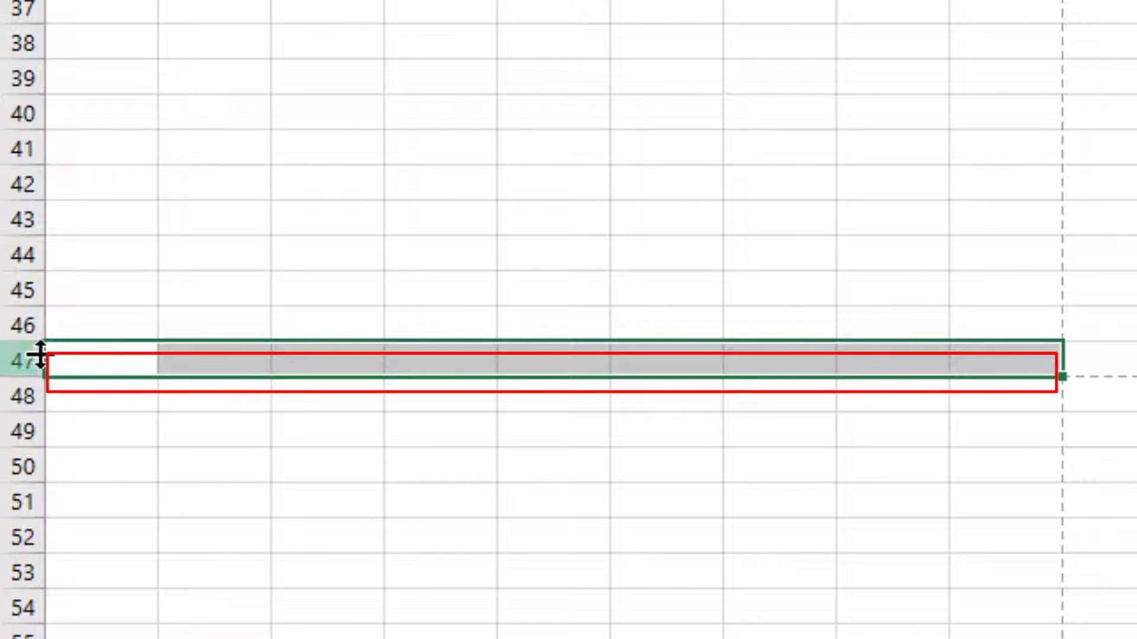
pyautogui.click(61, 363)
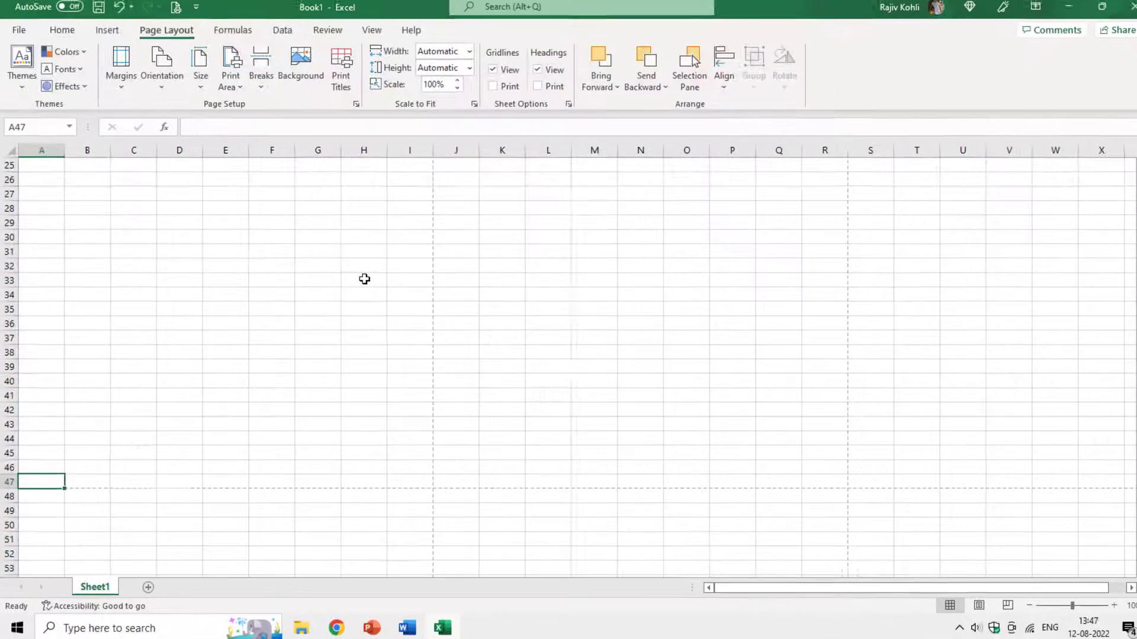
pyautogui.scroll(8, 364, 279)
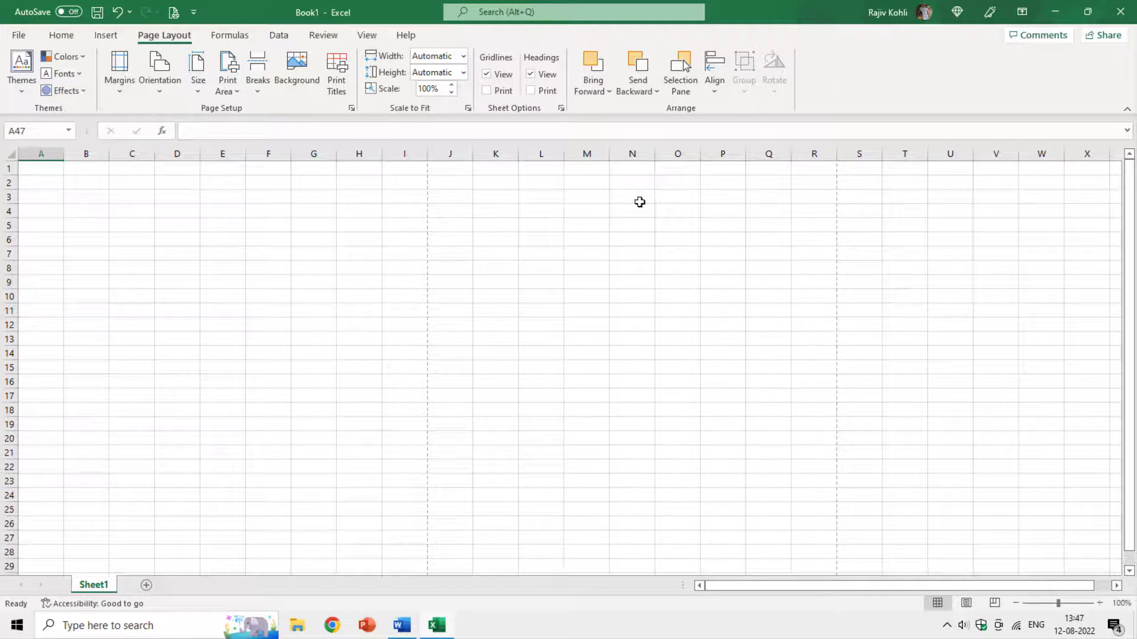
pyautogui.moveTo(445, 169); pyautogui.dragTo(907, 163)
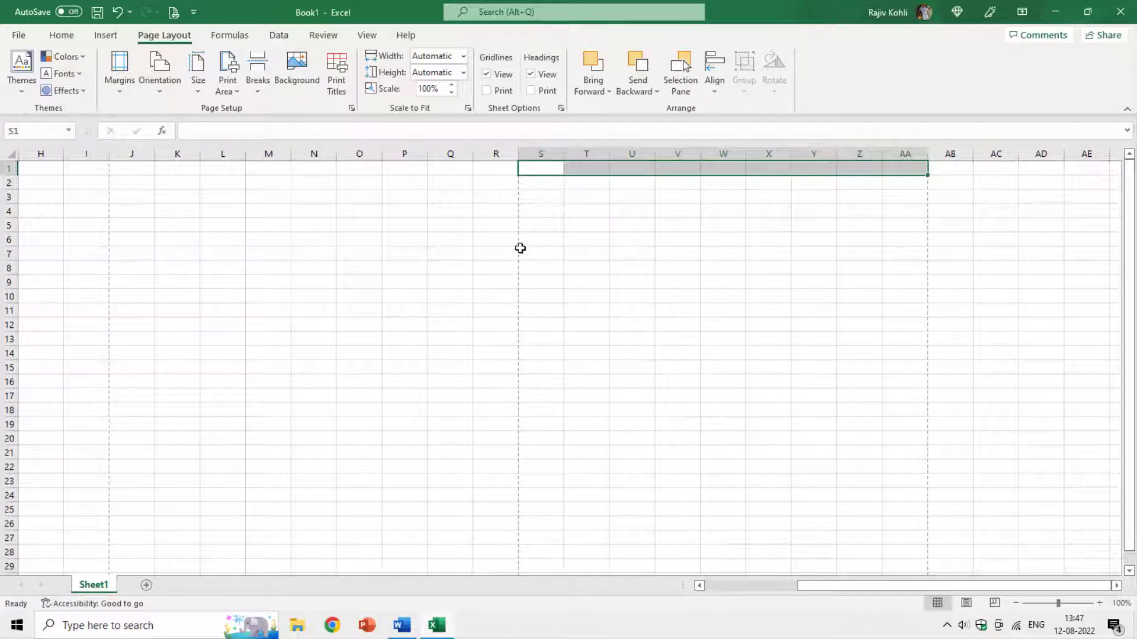
pyautogui.click(731, 586)
# Step: Check the first page's corner cells A1, I1 and I47, finishing back at A1
pyautogui.click(56, 168)
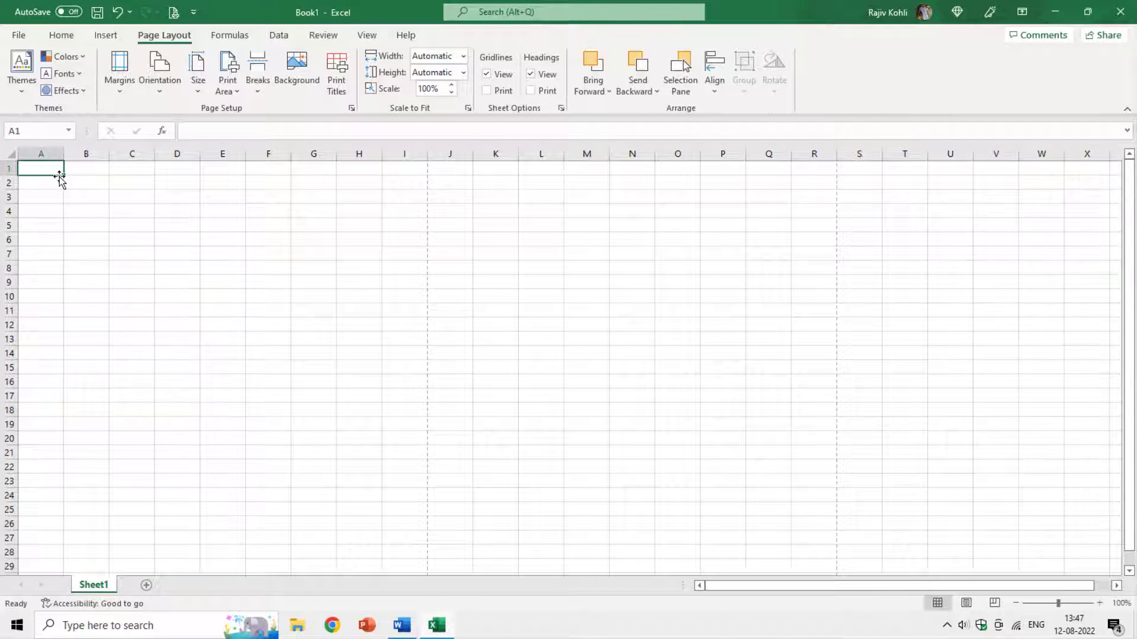
pyautogui.click(418, 171)
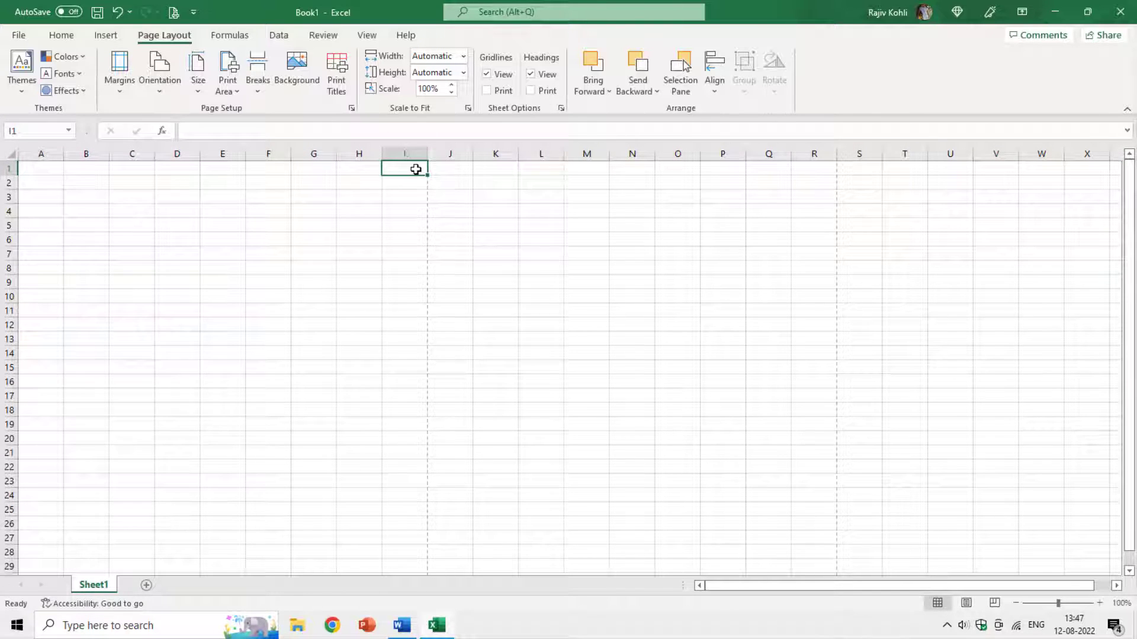
pyautogui.scroll(-6, 394, 338)
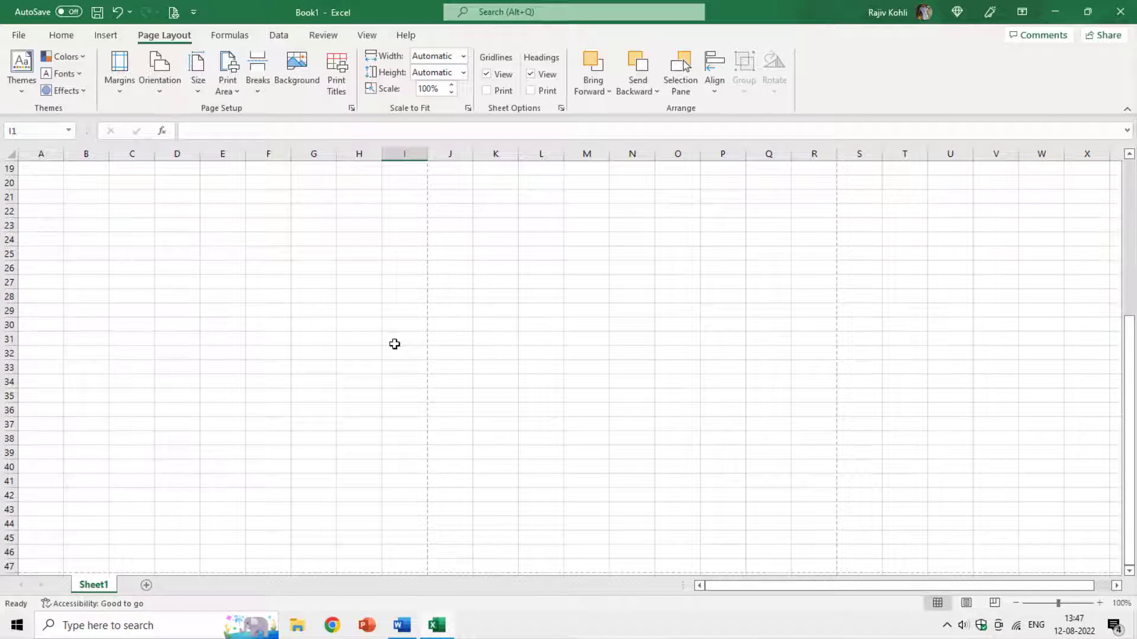
pyautogui.scroll(-5, 394, 344)
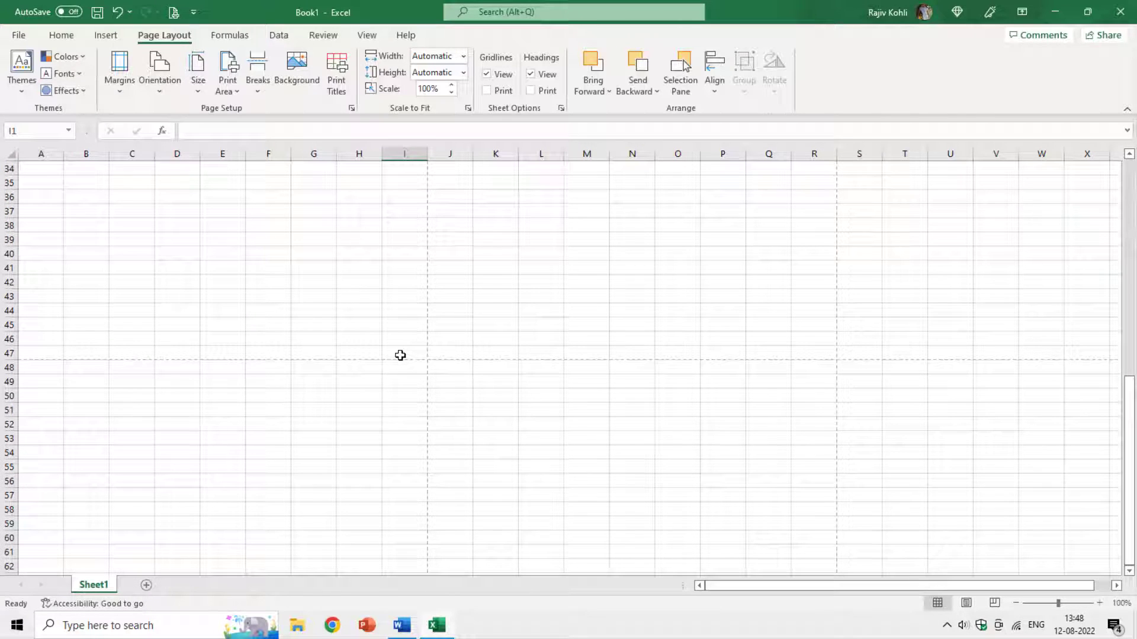
pyautogui.click(401, 352)
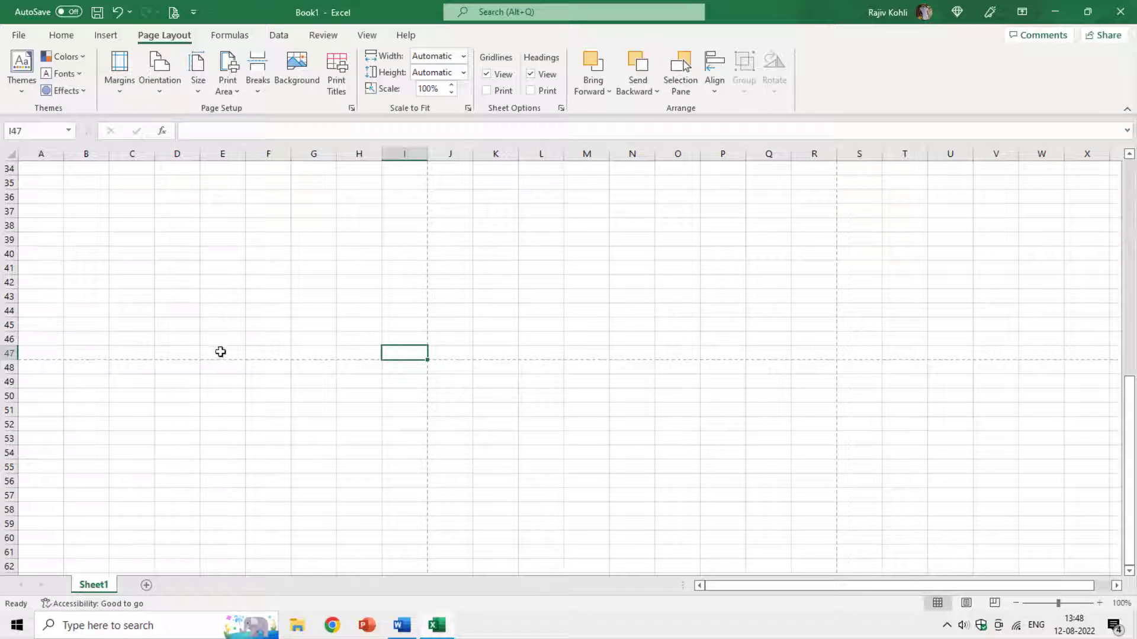
pyautogui.scroll(7, 303, 335)
pyautogui.scroll(4, 303, 335)
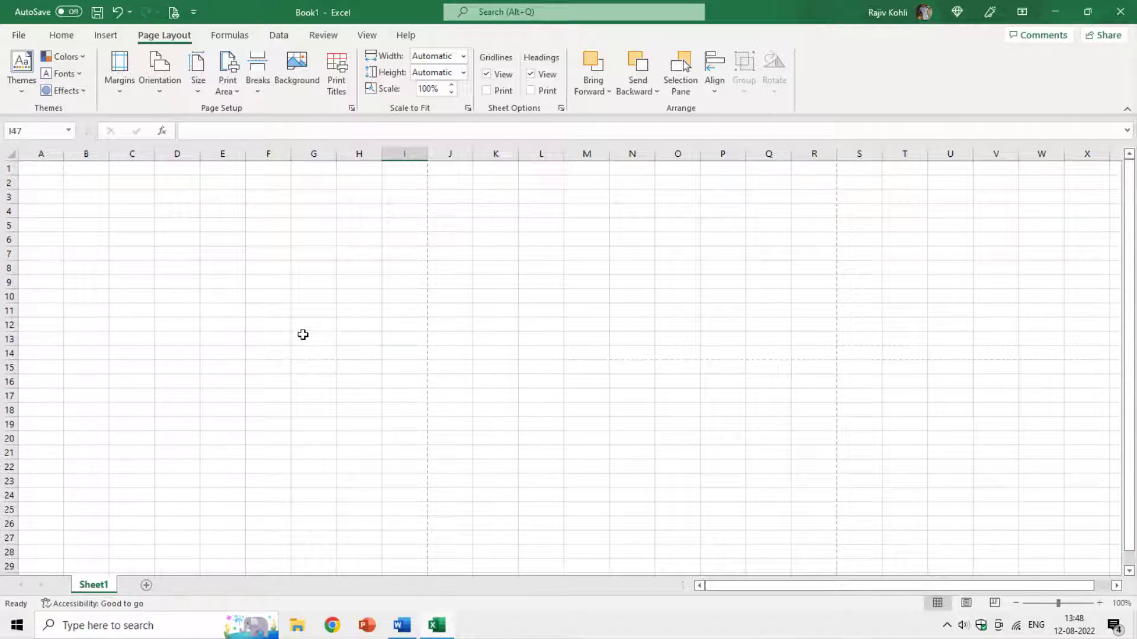
pyautogui.hotkey('ctrl', 'Home')
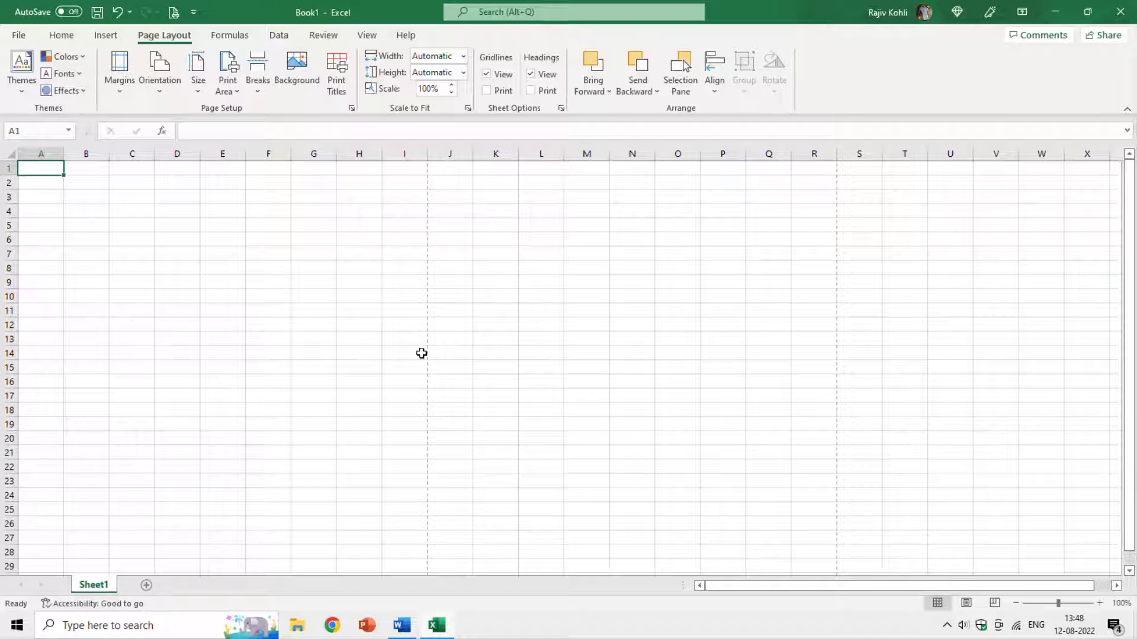
# Step: Widen column A to about twice its width and extend column B to the first page's vertical page-break line
pyautogui.click(65, 157)
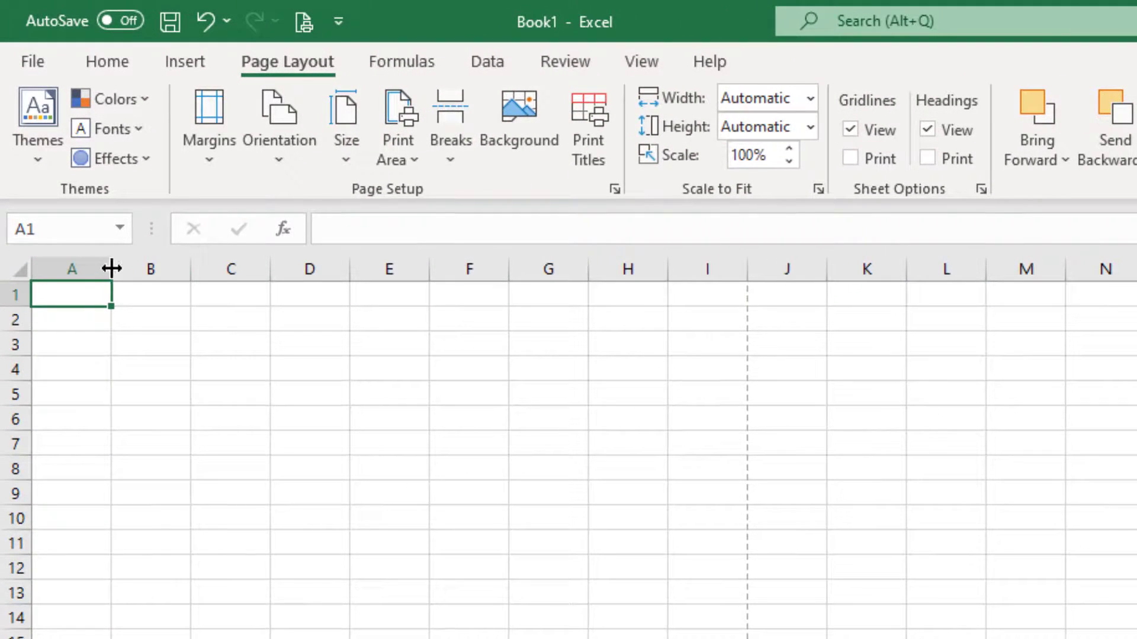
pyautogui.moveTo(111, 269); pyautogui.dragTo(195, 284)
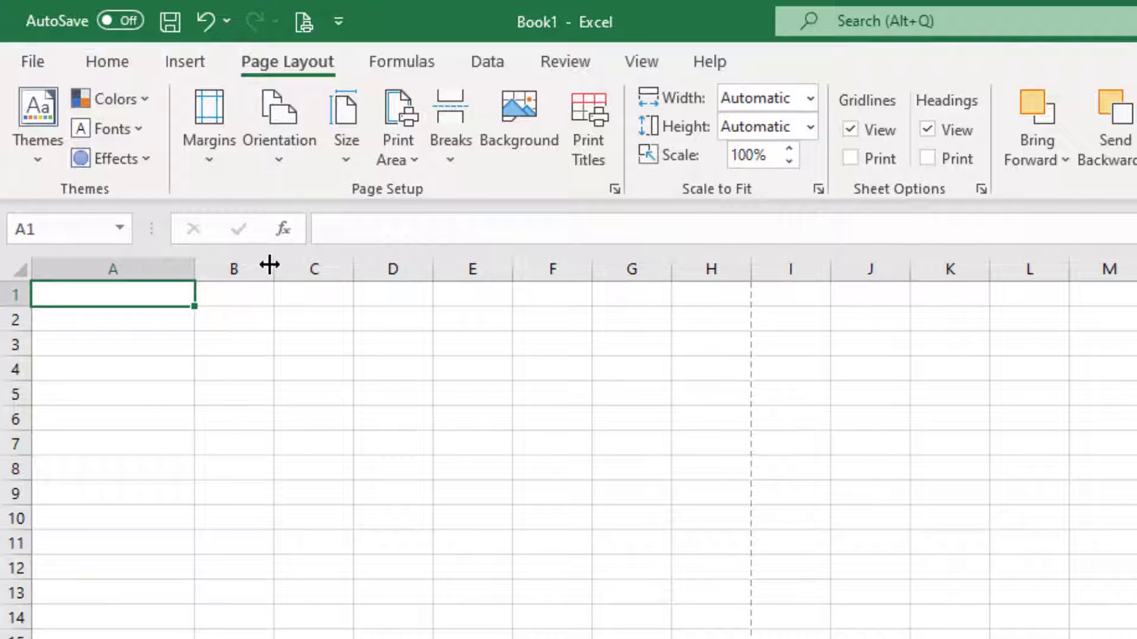
pyautogui.moveTo(270, 265); pyautogui.dragTo(749, 288)
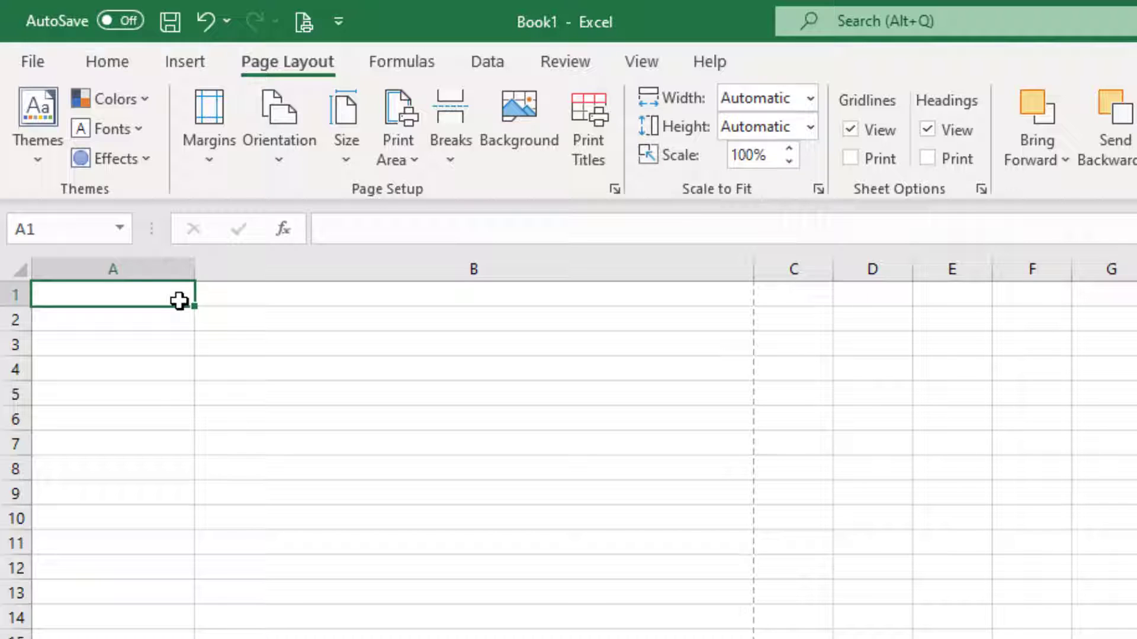
# Step: Enter Test in cell A1 and 123 in cell B1 as sample content
pyautogui.write('Test')
pyautogui.press('Tab')
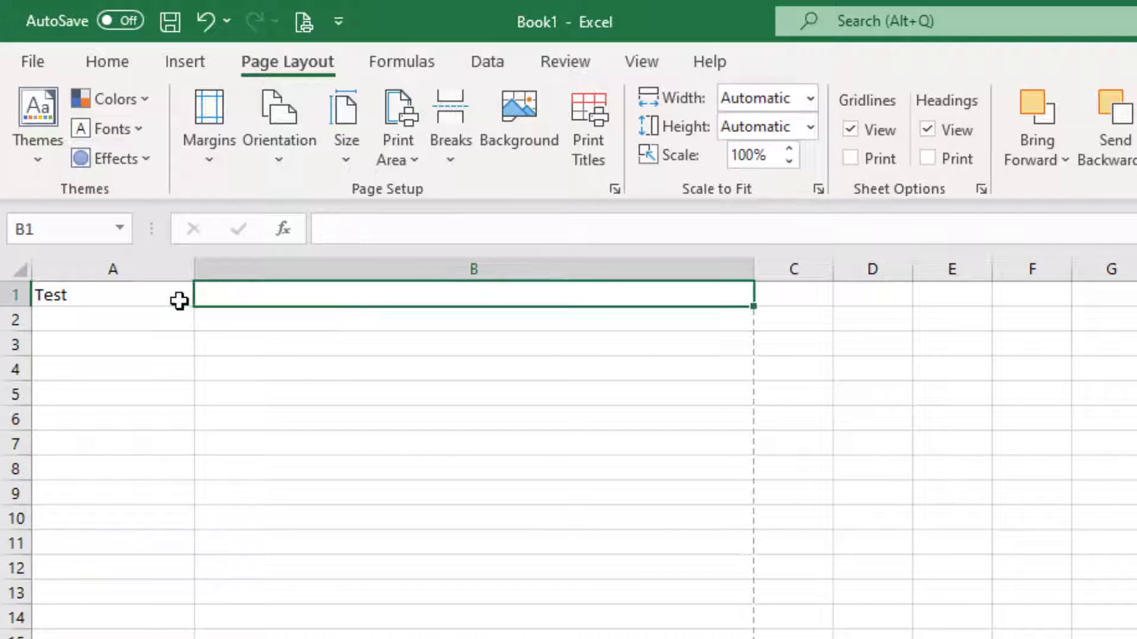
pyautogui.write('123')
pyautogui.press('Return')
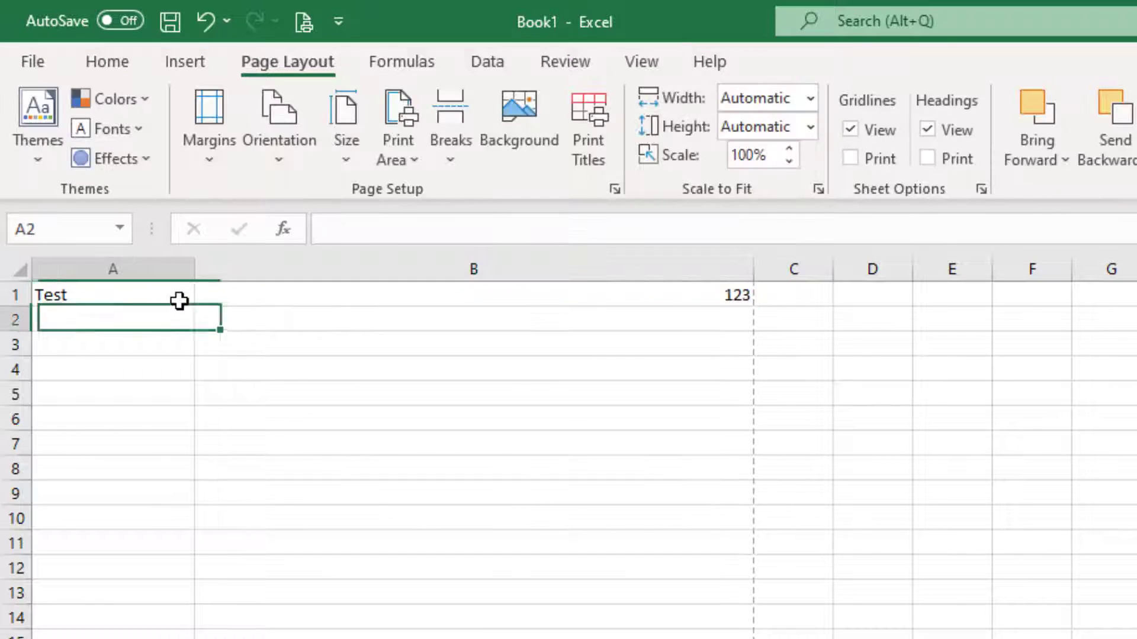
# Step: Enter ABC in cell A47 and 900 in cell B47 as sample content for the page's last row
pyautogui.scroll(-3, 230, 467)
pyautogui.scroll(-6, 231, 466)
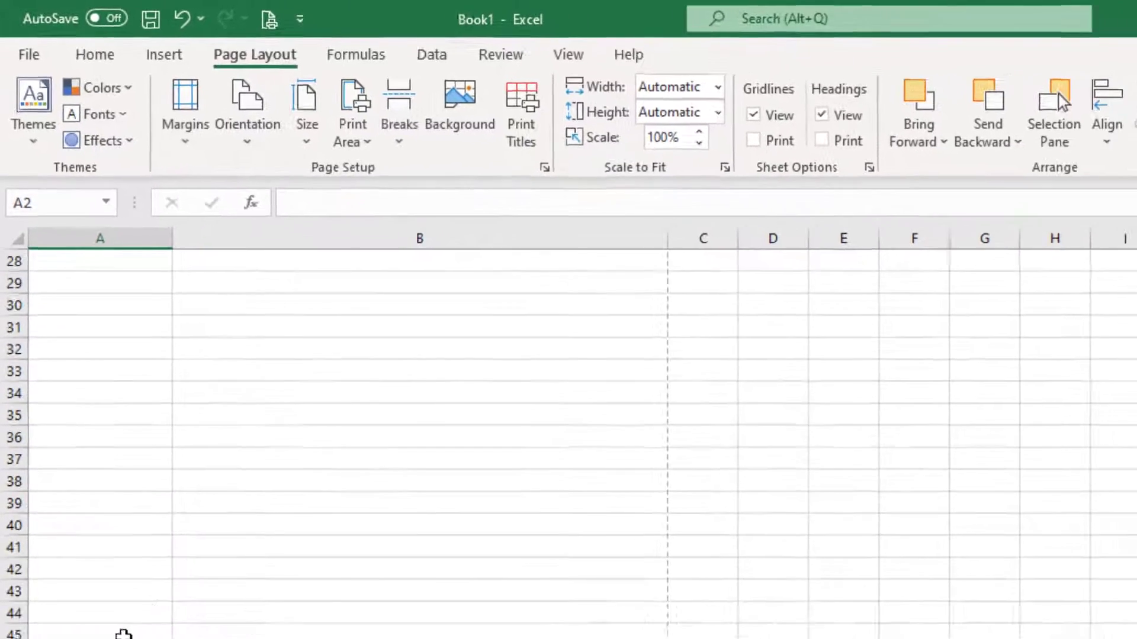
pyautogui.click(78, 590)
pyautogui.write('ABC')
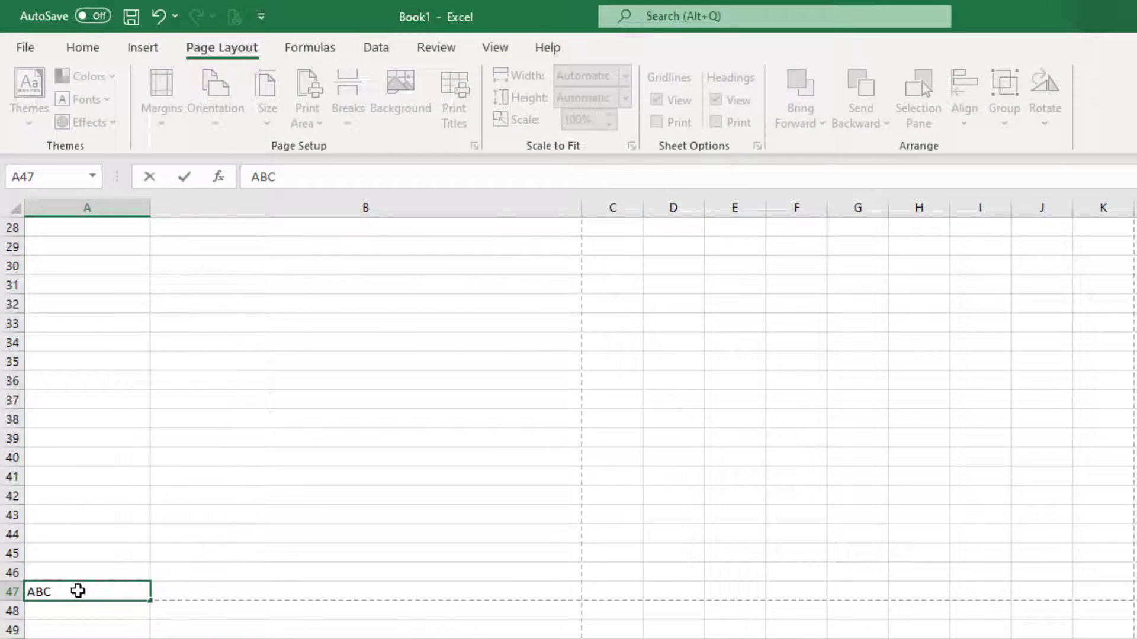
pyautogui.press('Tab')
pyautogui.write('900')
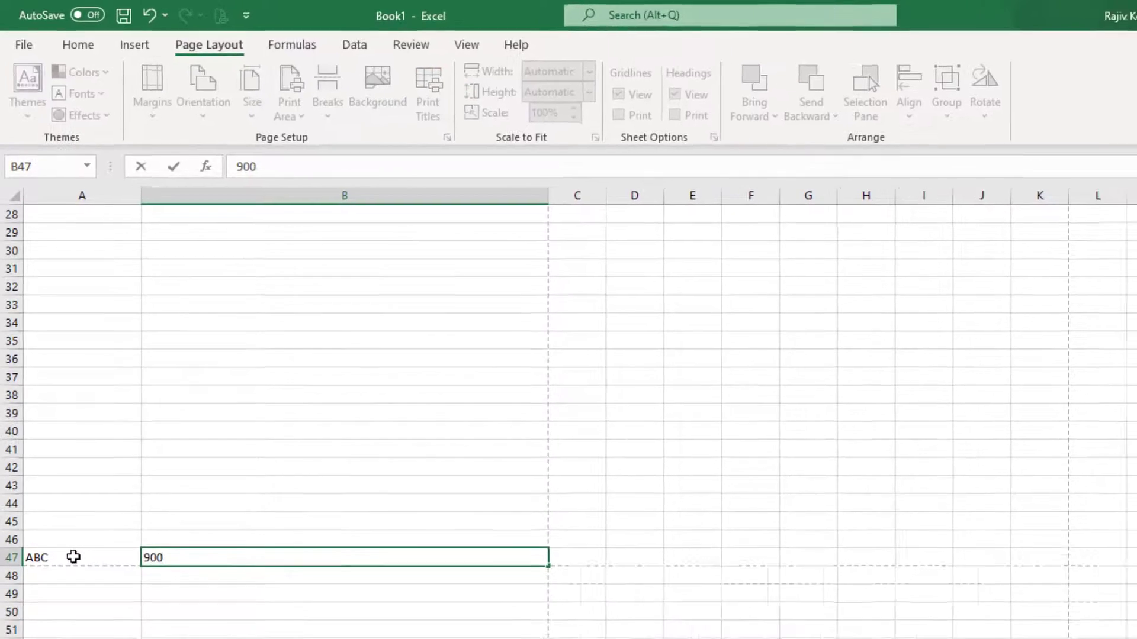
pyautogui.press('Return')
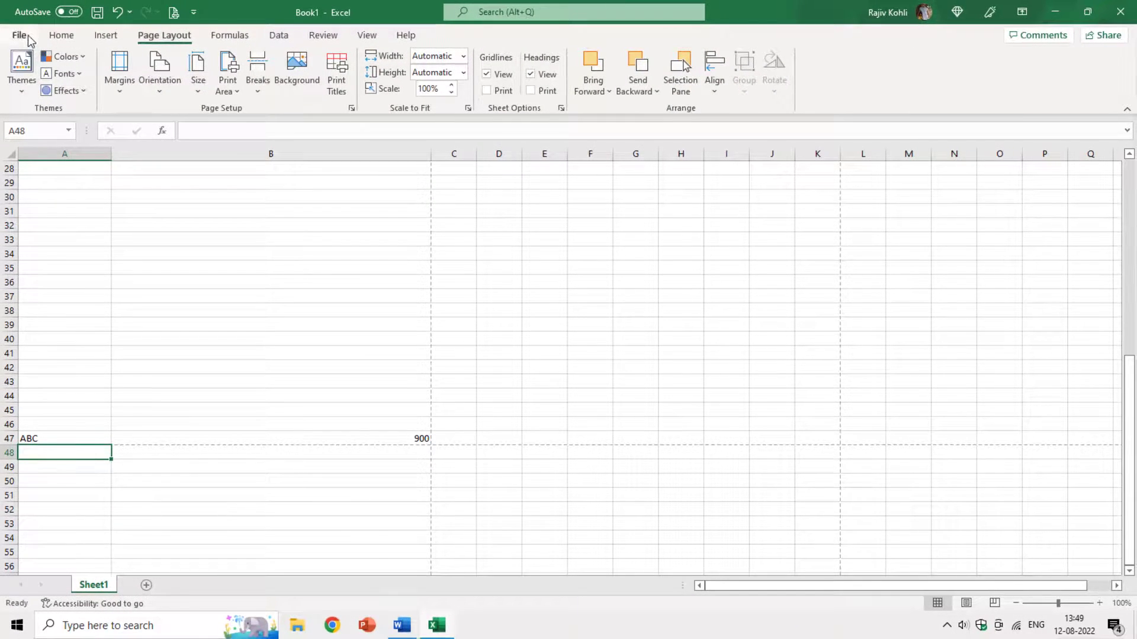
# Step: Preview the printed page to examine where the four corner entries fall, and return to the worksheet
pyautogui.click(26, 35)
pyautogui.click(53, 255)
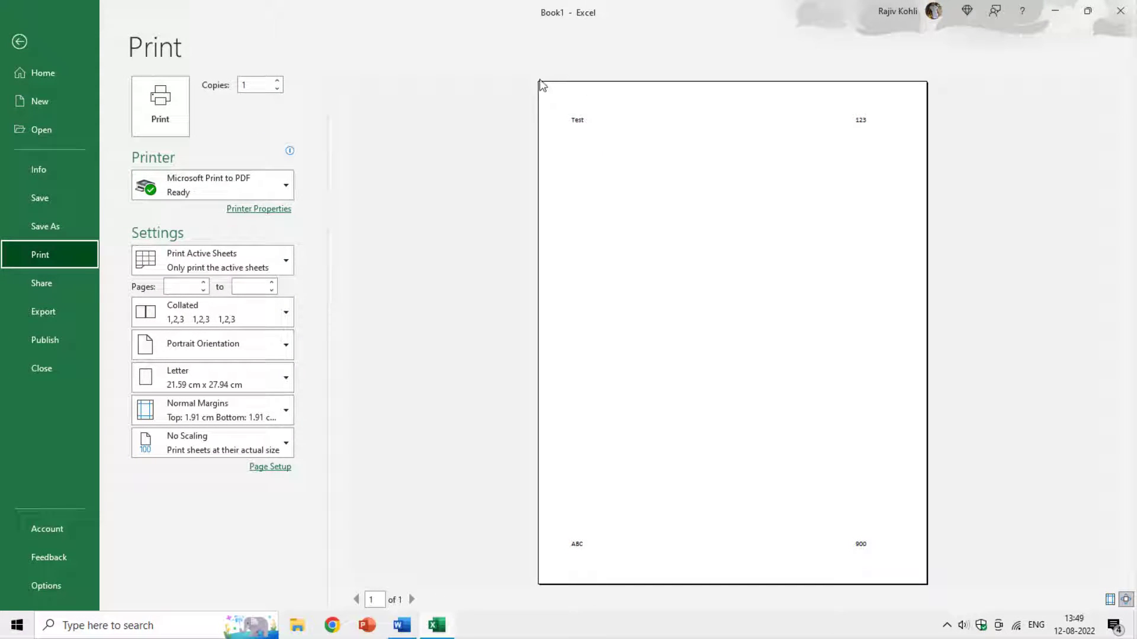
pyautogui.click(20, 41)
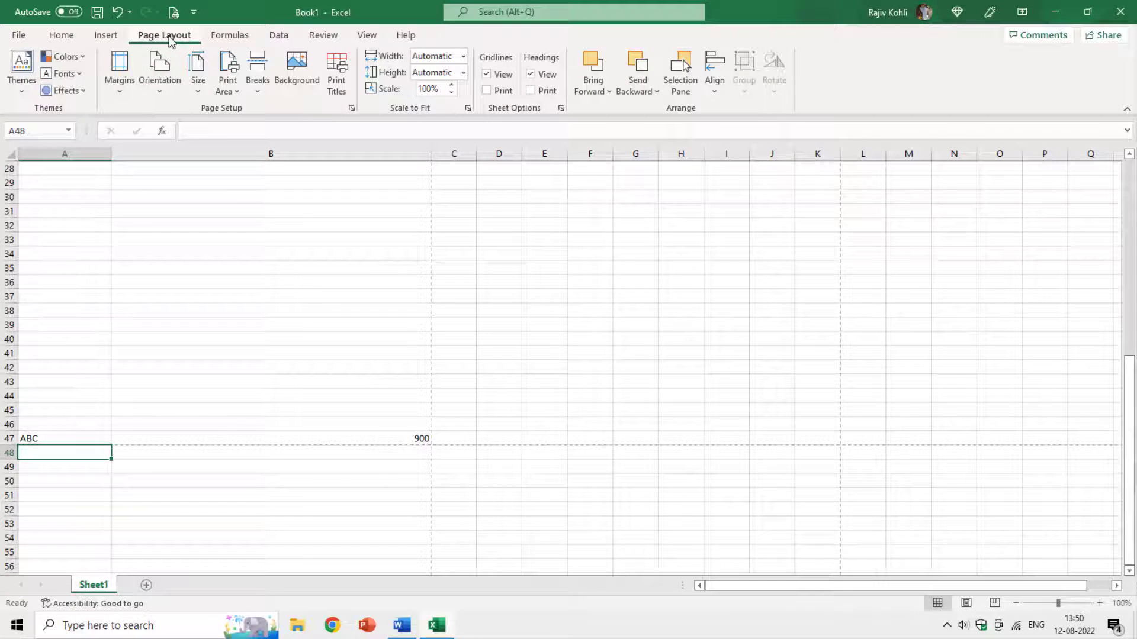
# Step: Set custom page margins of 0 for the top, left, bottom and right sides
pyautogui.click(122, 95)
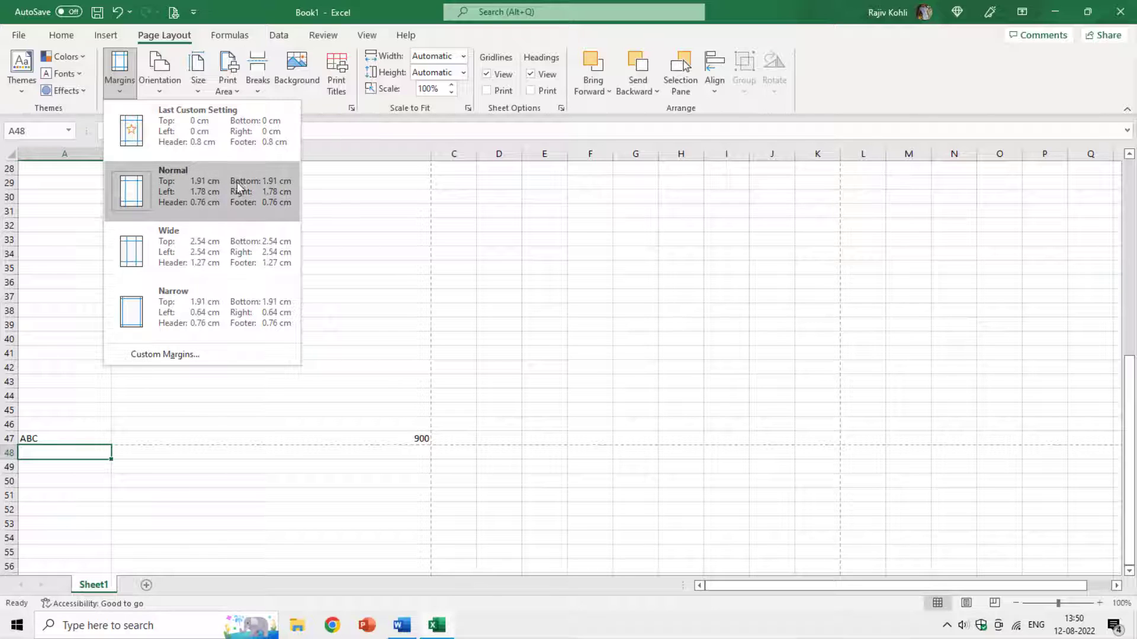
pyautogui.click(188, 355)
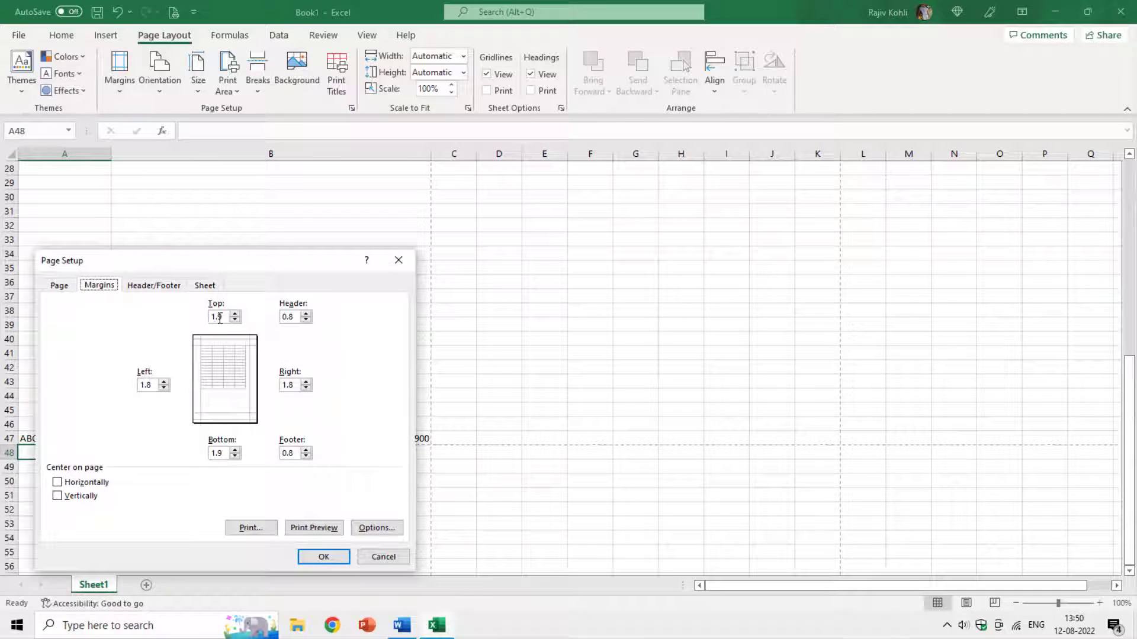
pyautogui.doubleClick(220, 318)
pyautogui.press('Tab')
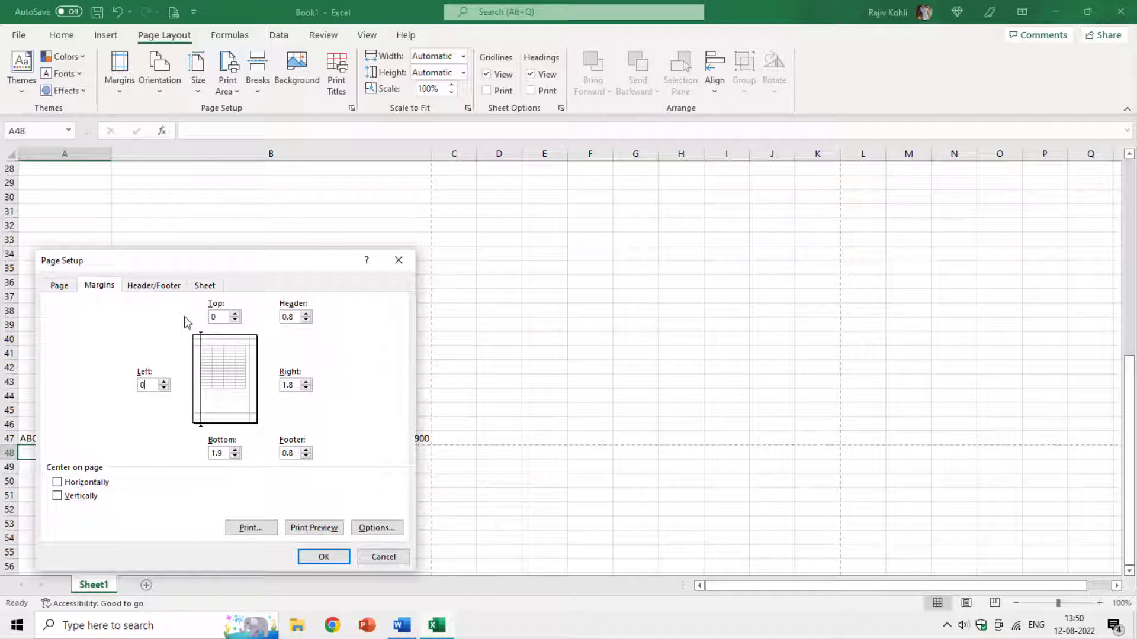
pyautogui.press('Tab')
pyautogui.press('Tab')
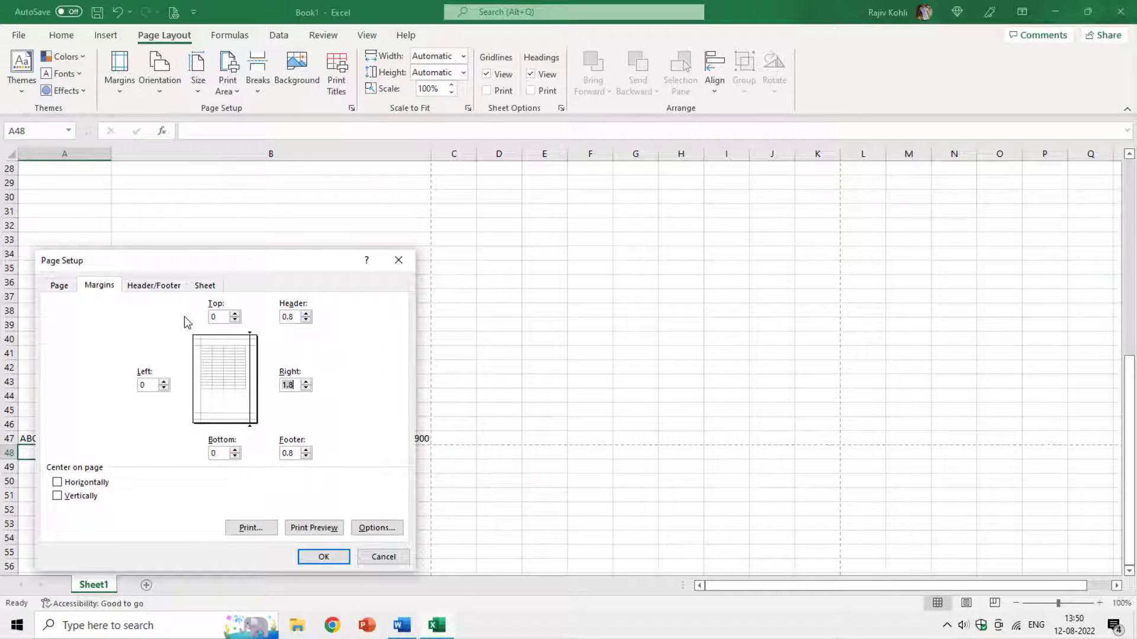
pyautogui.click(325, 555)
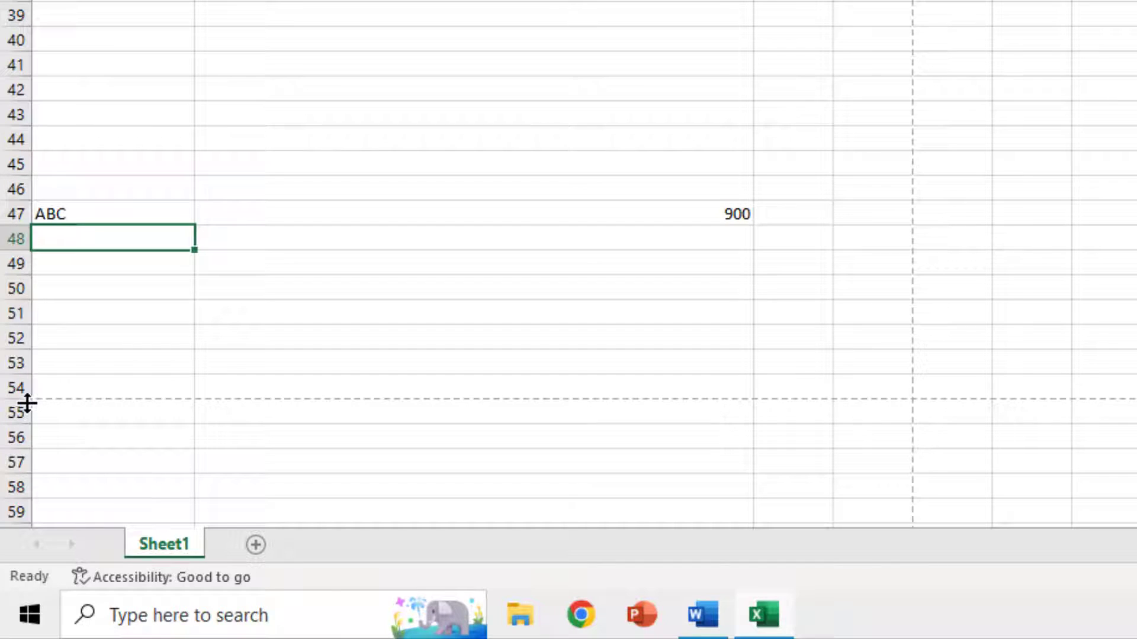
# Step: Check the page's new last row against row 47 and widen column B to the new vertical page-break line
pyautogui.click(62, 391)
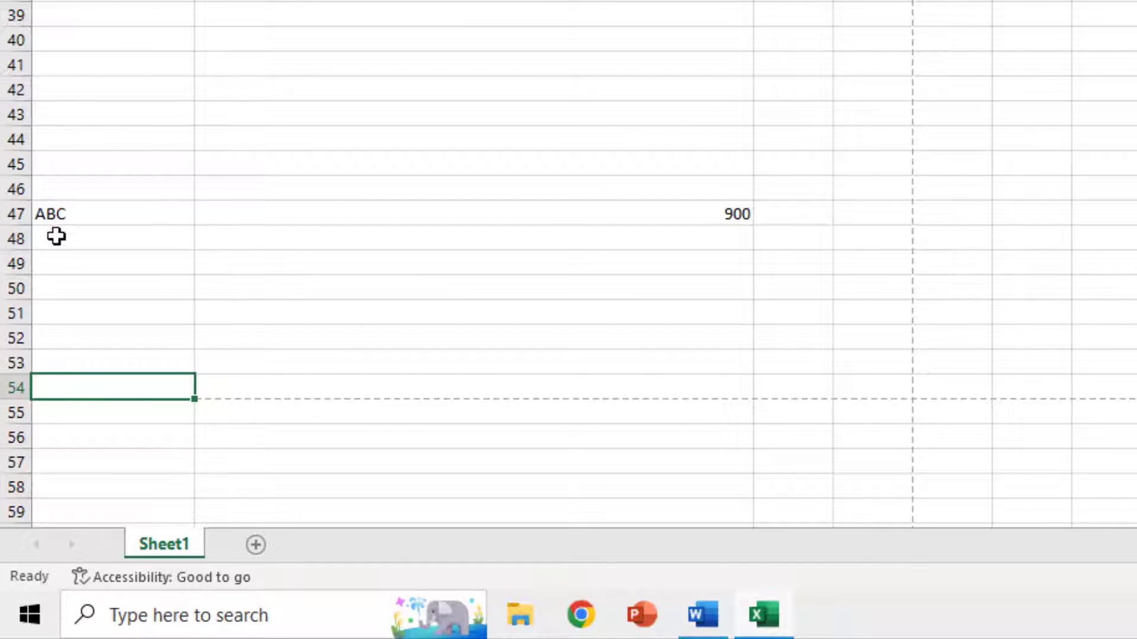
pyautogui.click(63, 215)
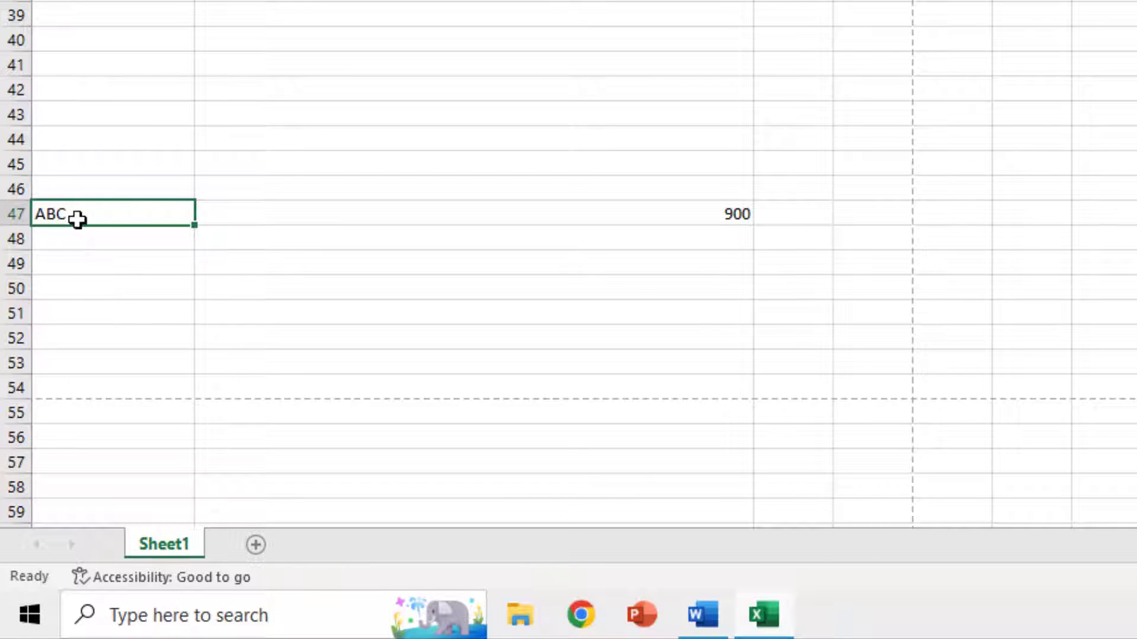
pyautogui.press('Right')
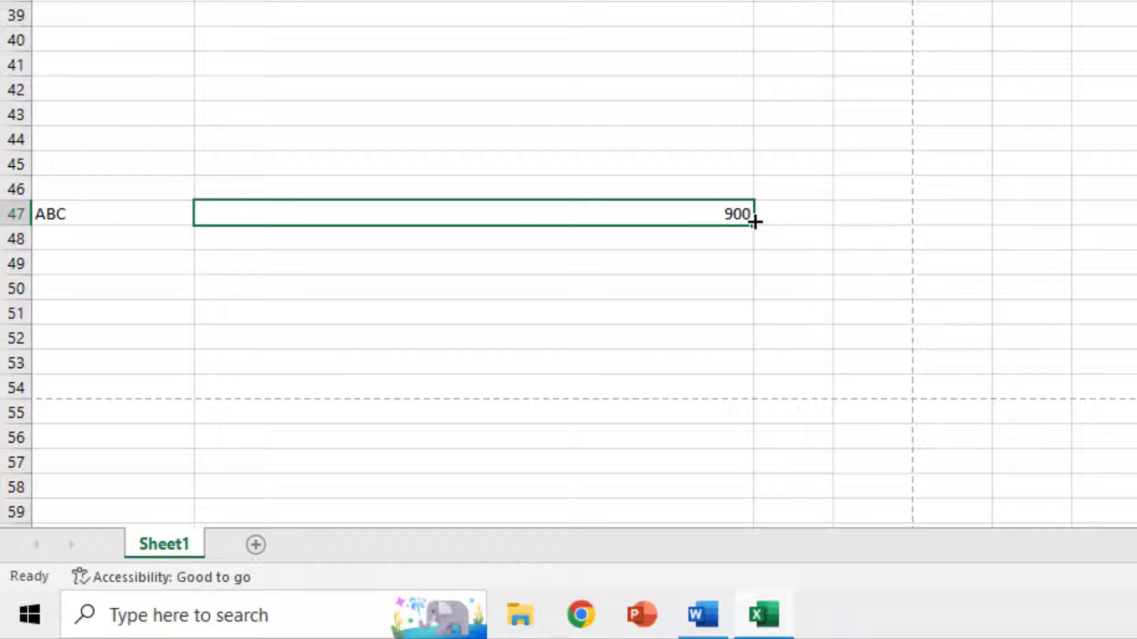
pyautogui.moveTo(755, 5); pyautogui.dragTo(912, 6)
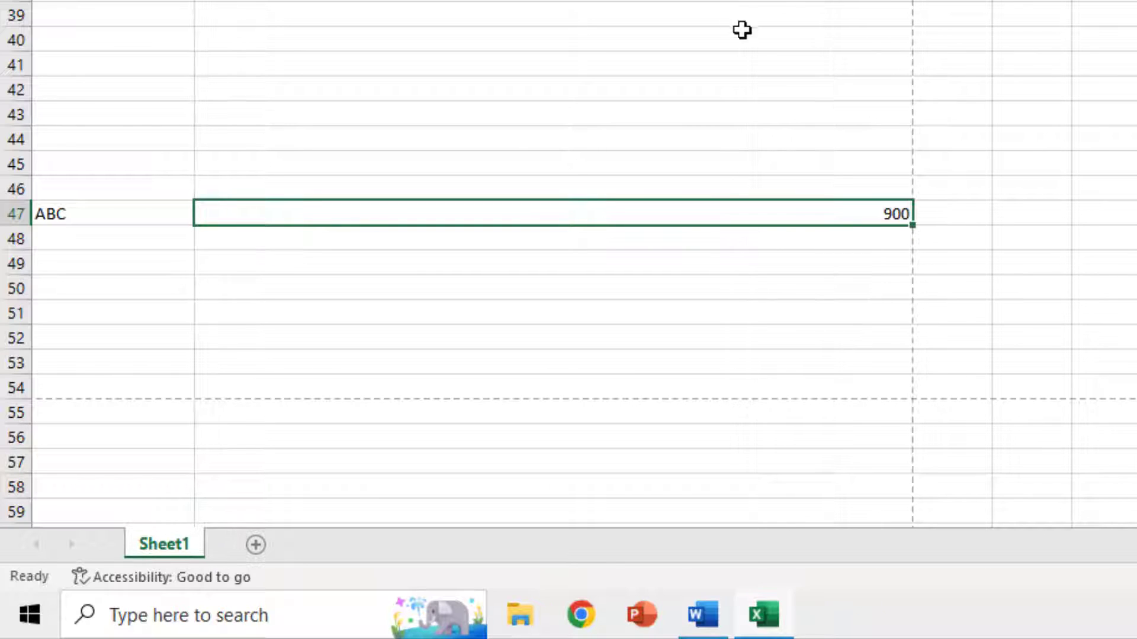
# Step: Move the ABC and 900 entries from row 47 to row 54 and check the page in print preview
pyautogui.moveTo(94, 206); pyautogui.dragTo(725, 210)
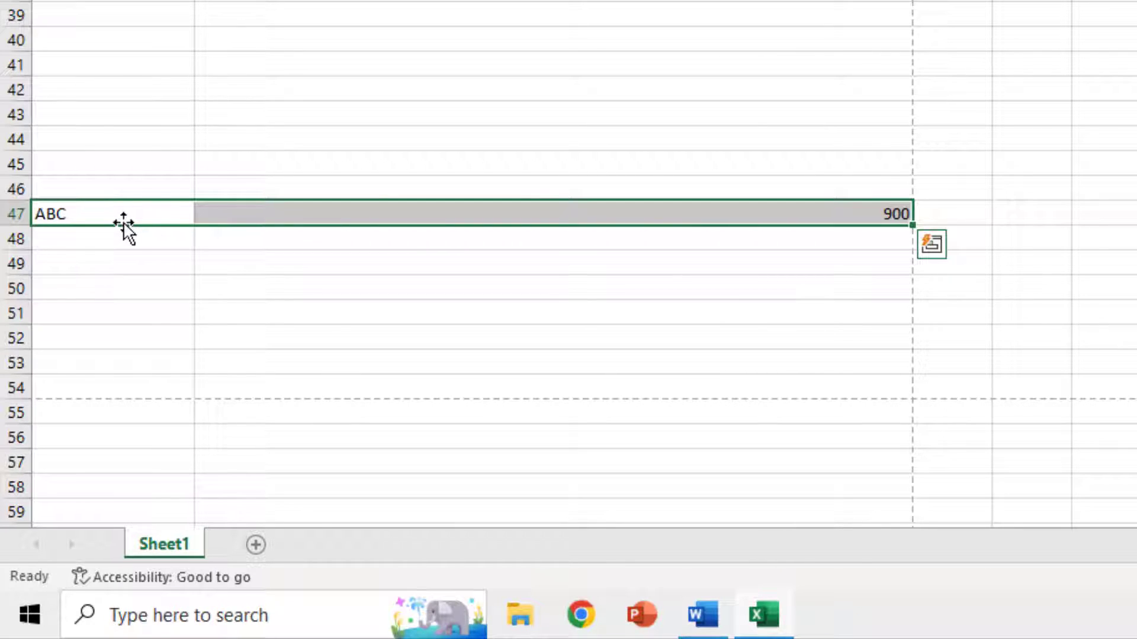
pyautogui.moveTo(124, 225); pyautogui.dragTo(127, 385)
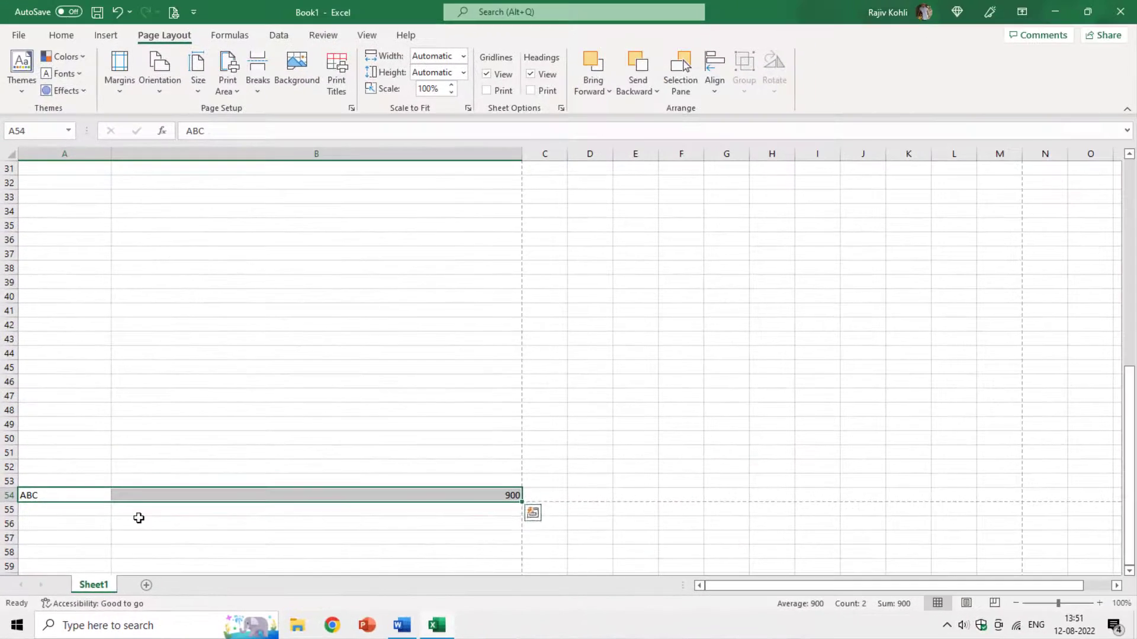
pyautogui.hotkey('ctrl', 'p')
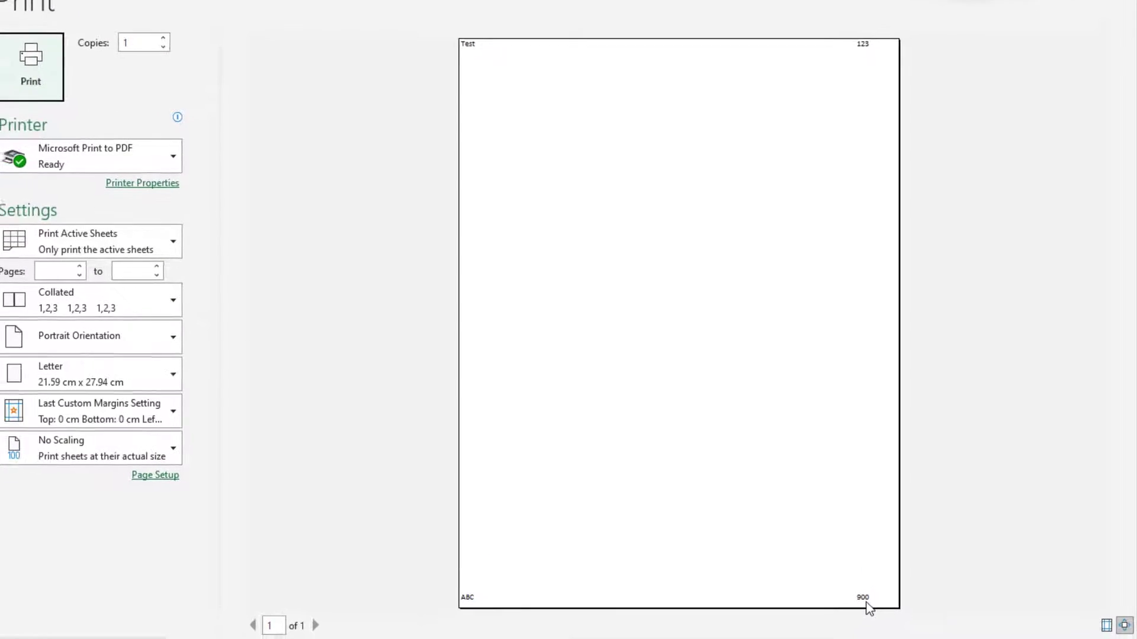
pyautogui.press('Escape')
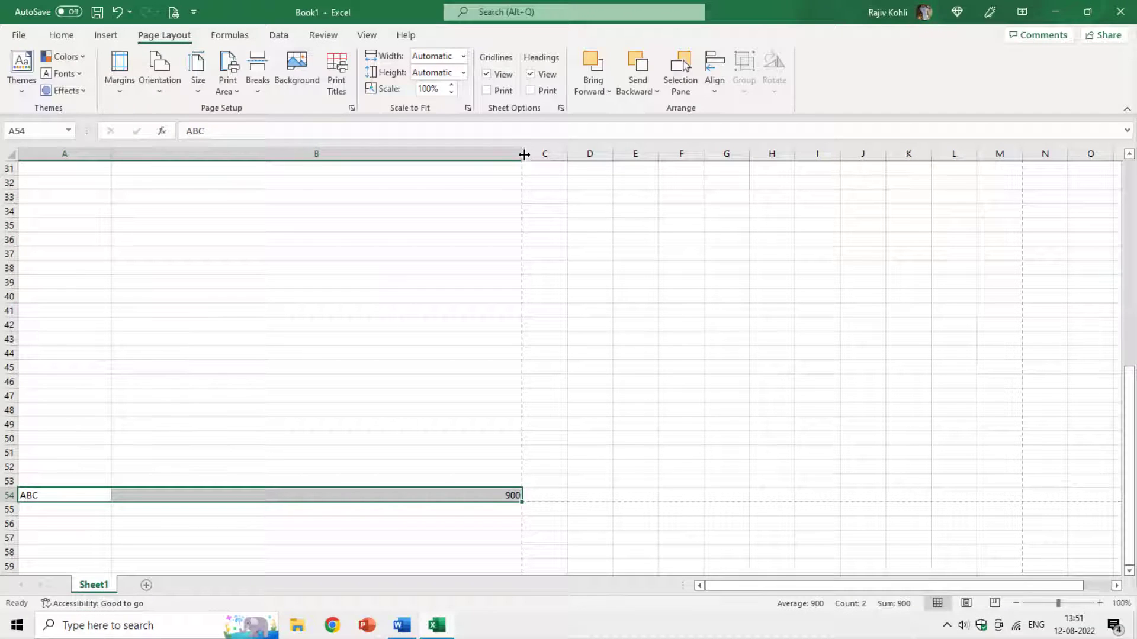
# Step: Widen column B as far as it still fits on the first page and clear the sample entries from columns A and B
pyautogui.moveTo(524, 154); pyautogui.dragTo(563, 155)
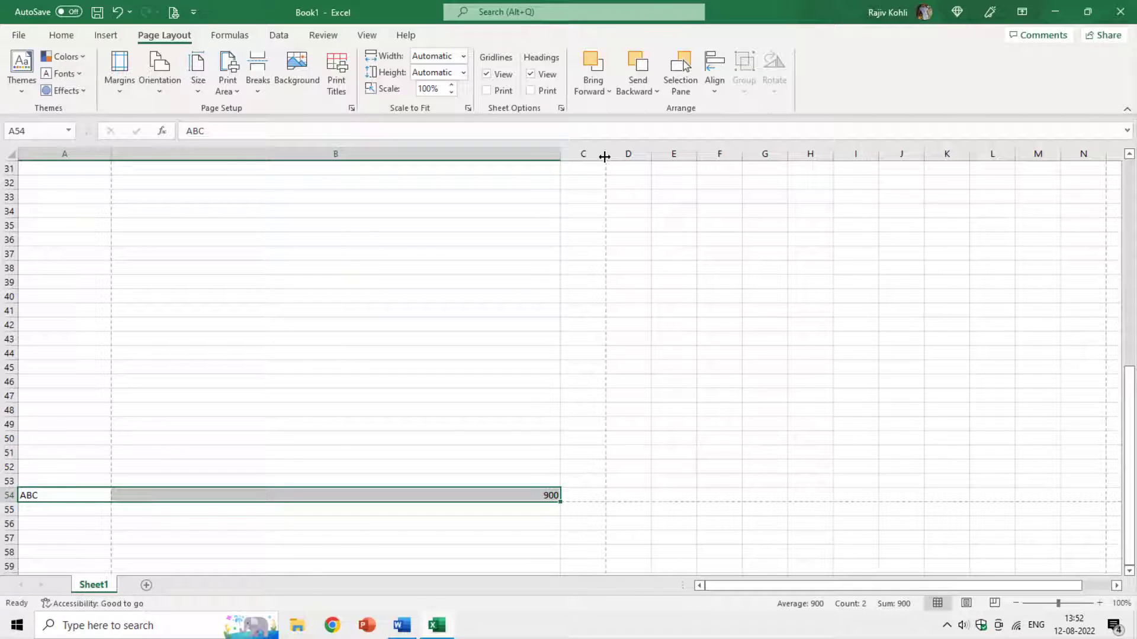
pyautogui.moveTo(560, 154); pyautogui.dragTo(558, 154)
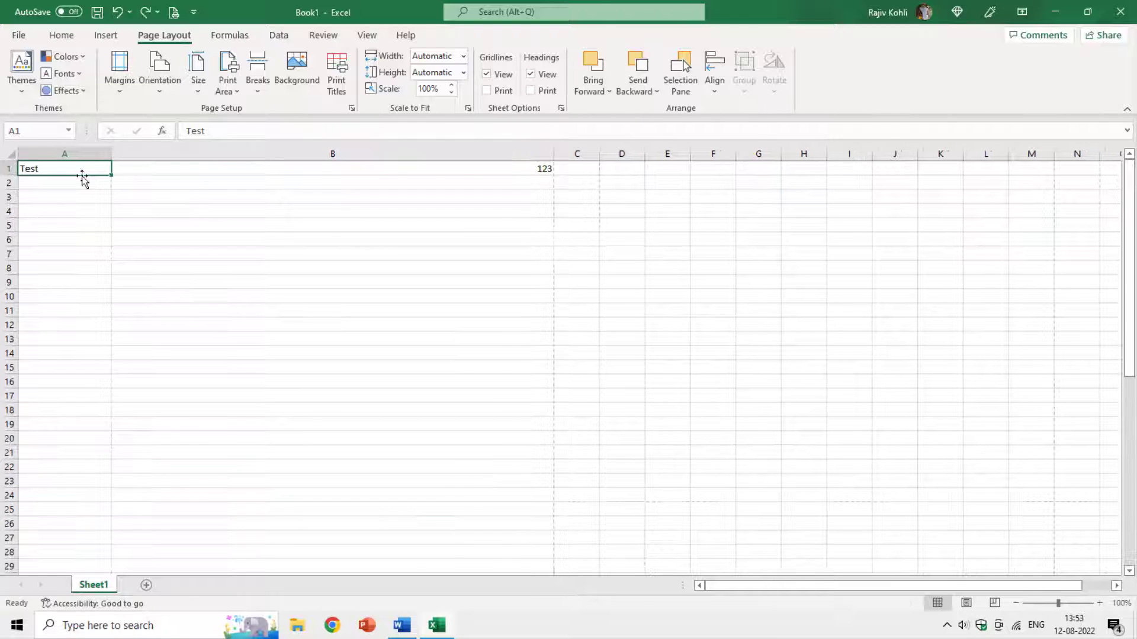
pyautogui.moveTo(81, 171); pyautogui.dragTo(522, 557)
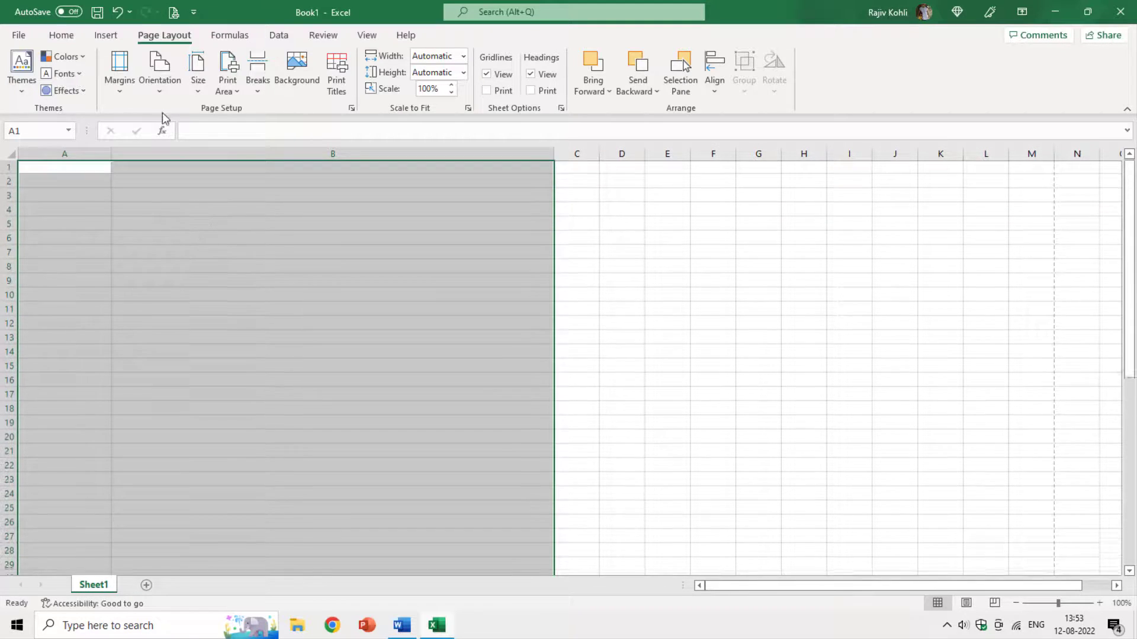
pyautogui.click(61, 35)
# Step: Try making row 1 about five times its original height, and undo the change
pyautogui.click(79, 168)
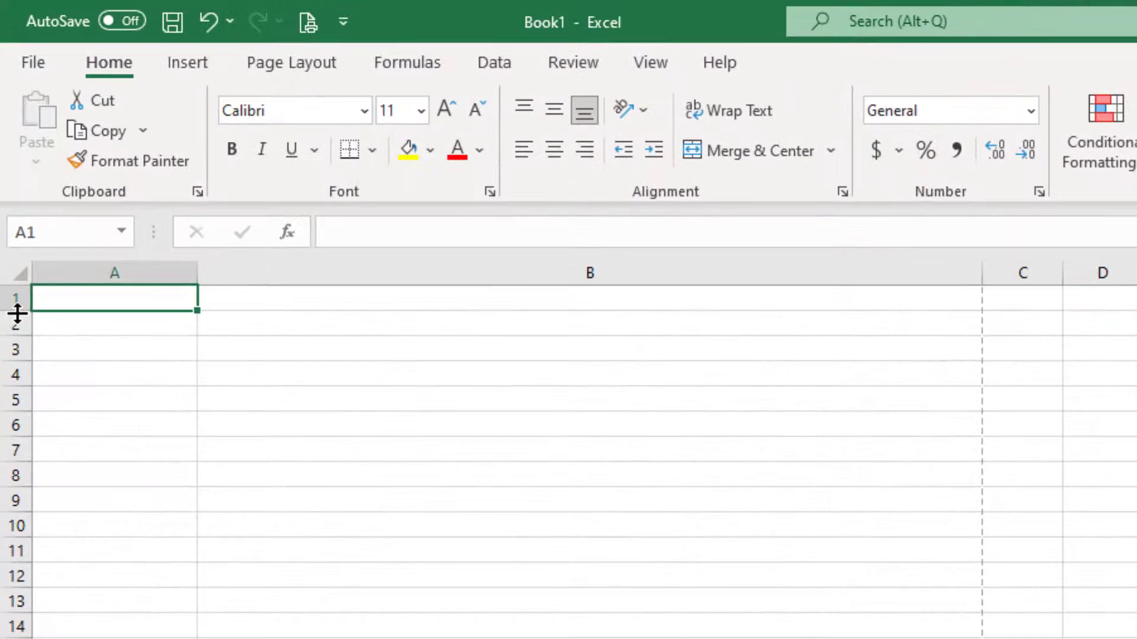
pyautogui.moveTo(18, 314); pyautogui.dragTo(12, 413)
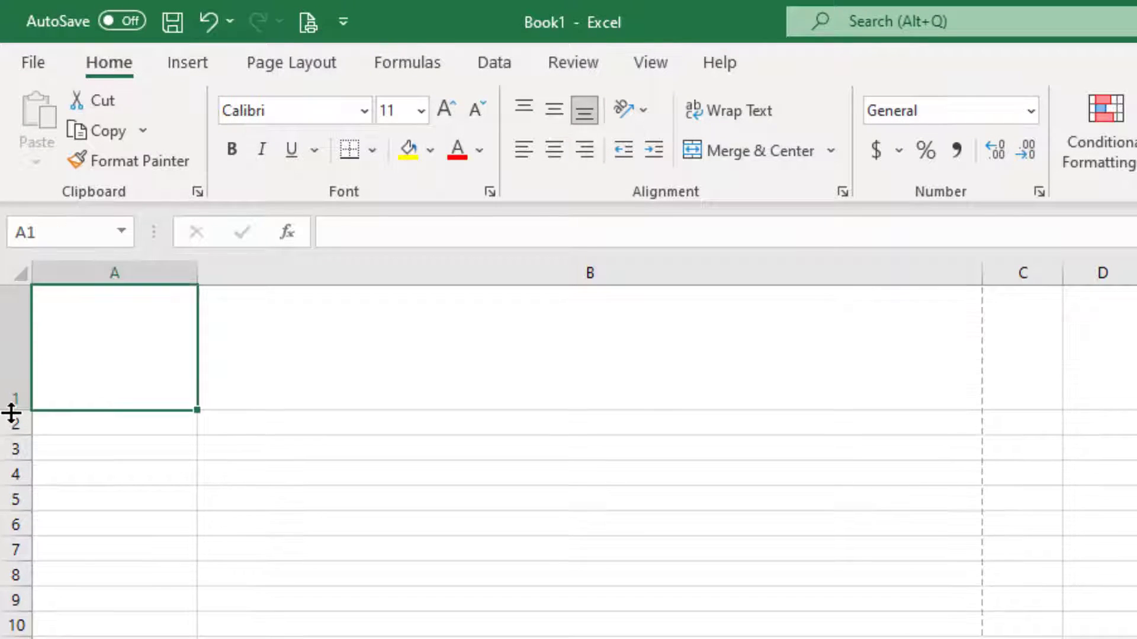
pyautogui.doubleClick(12, 412)
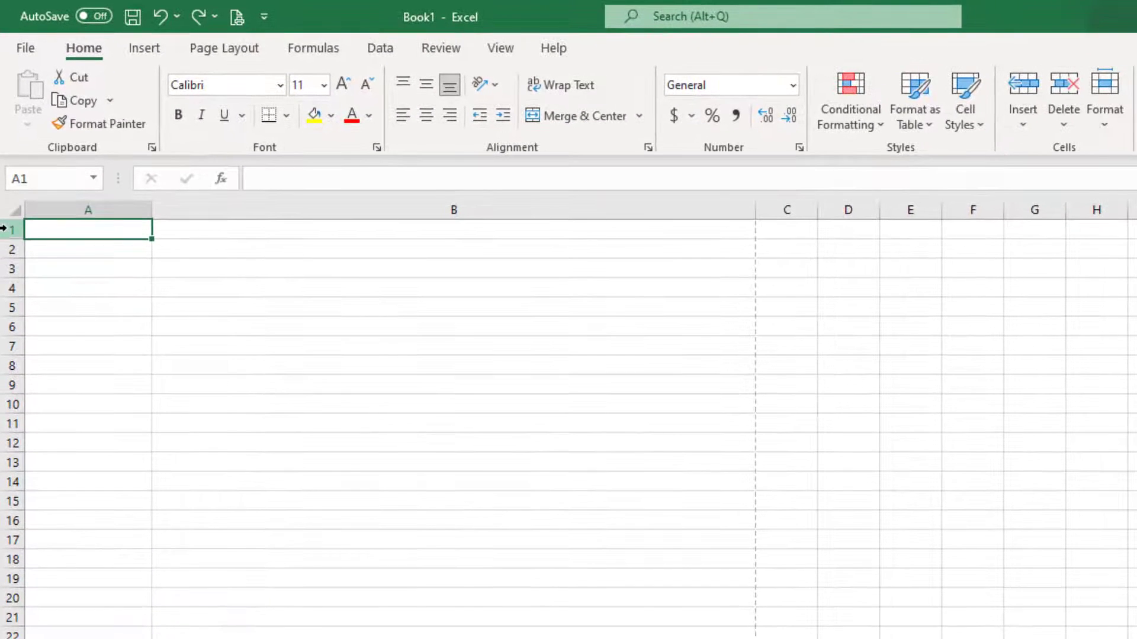
# Step: Set the height of row 1 to 60
pyautogui.rightClick(9, 270)
pyautogui.click(88, 533)
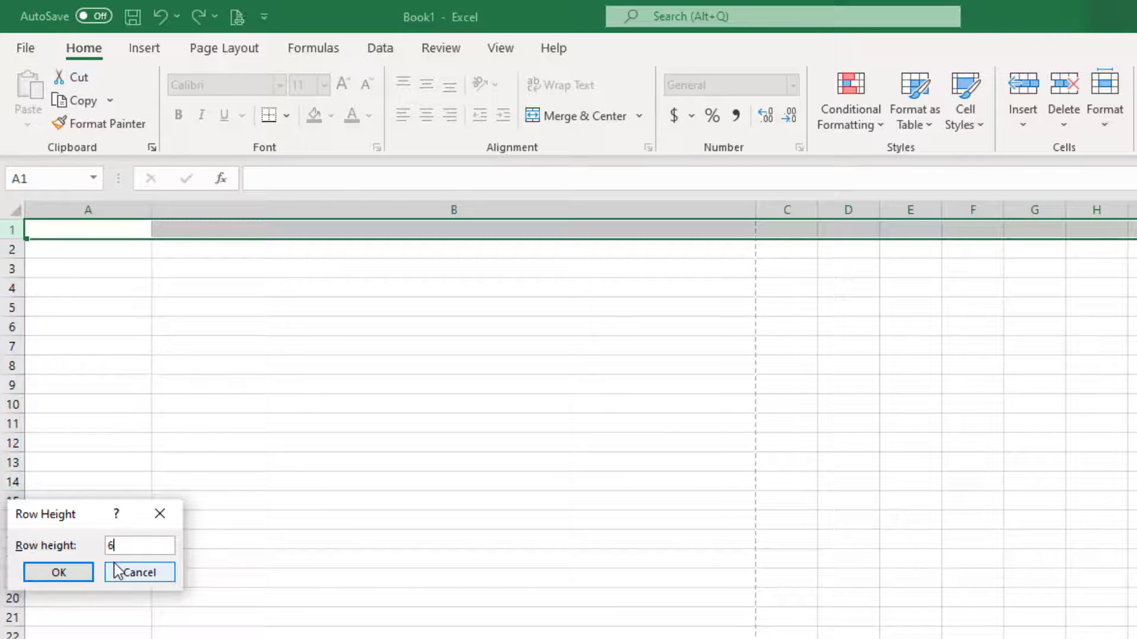
pyautogui.press('Return')
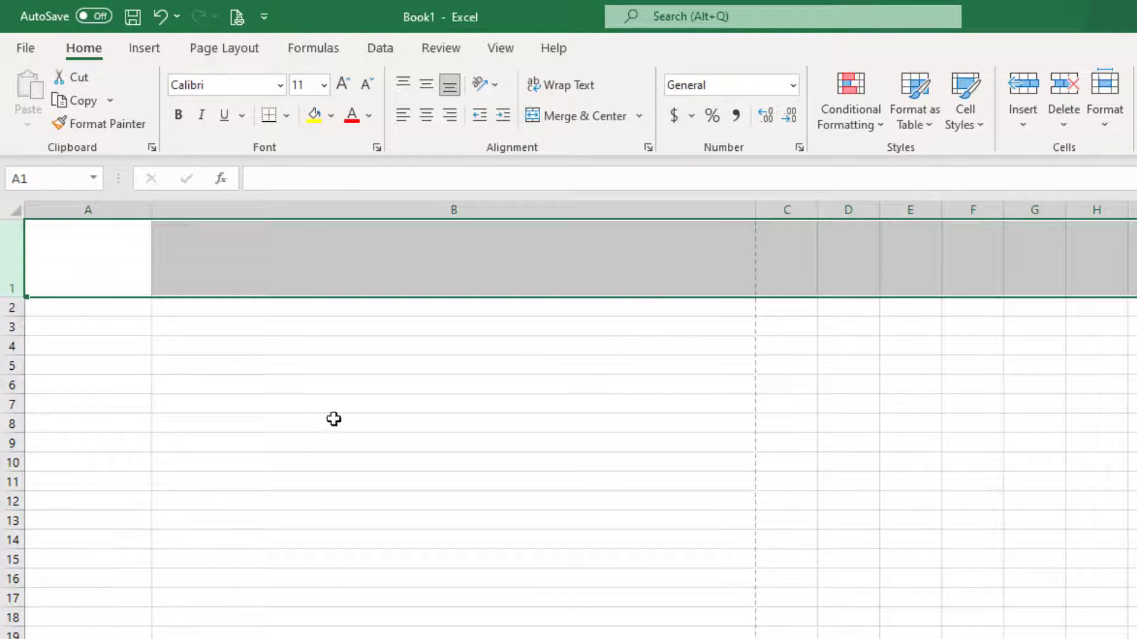
# Step: Increase the height of row 1 by about half to form the notebook page's header area
pyautogui.rightClick(5, 259)
pyautogui.click(88, 563)
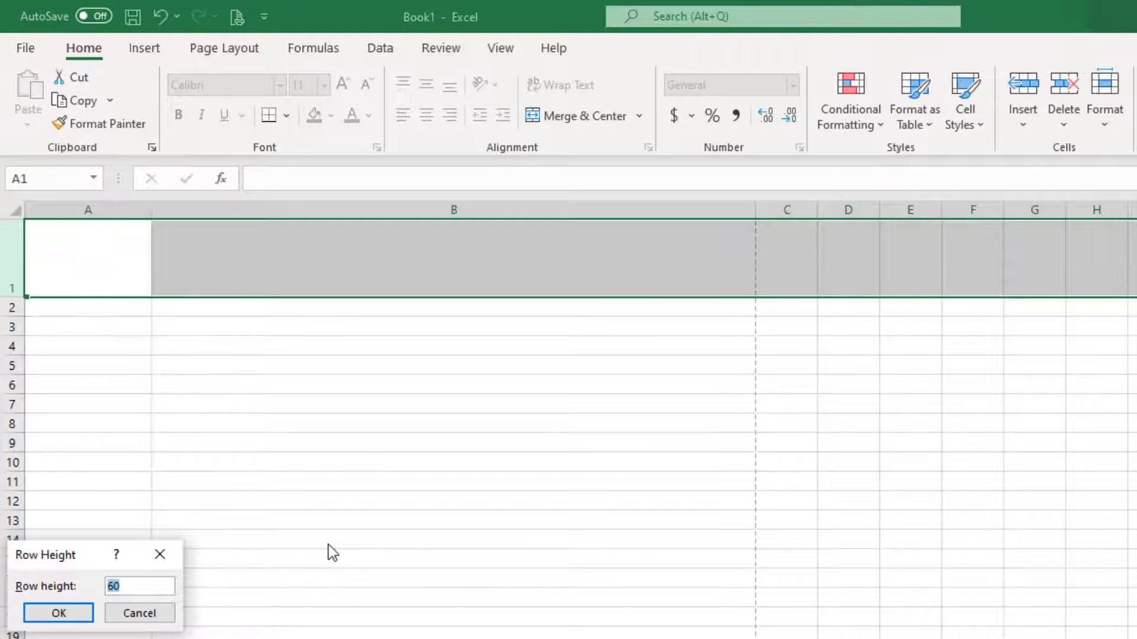
pyautogui.press('Return')
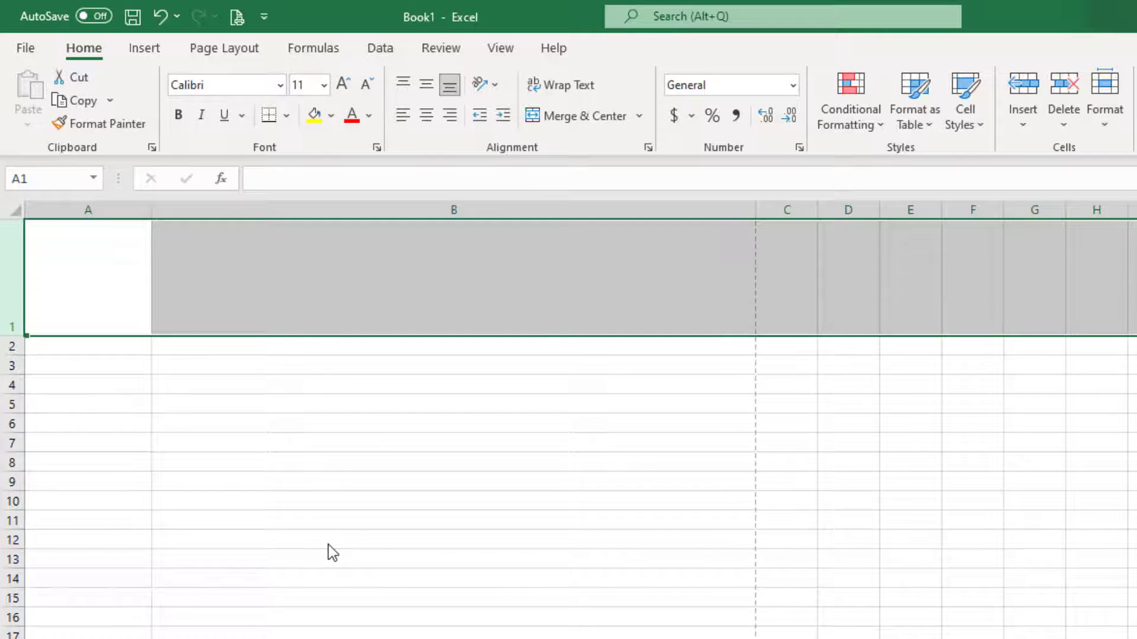
pyautogui.click(266, 267)
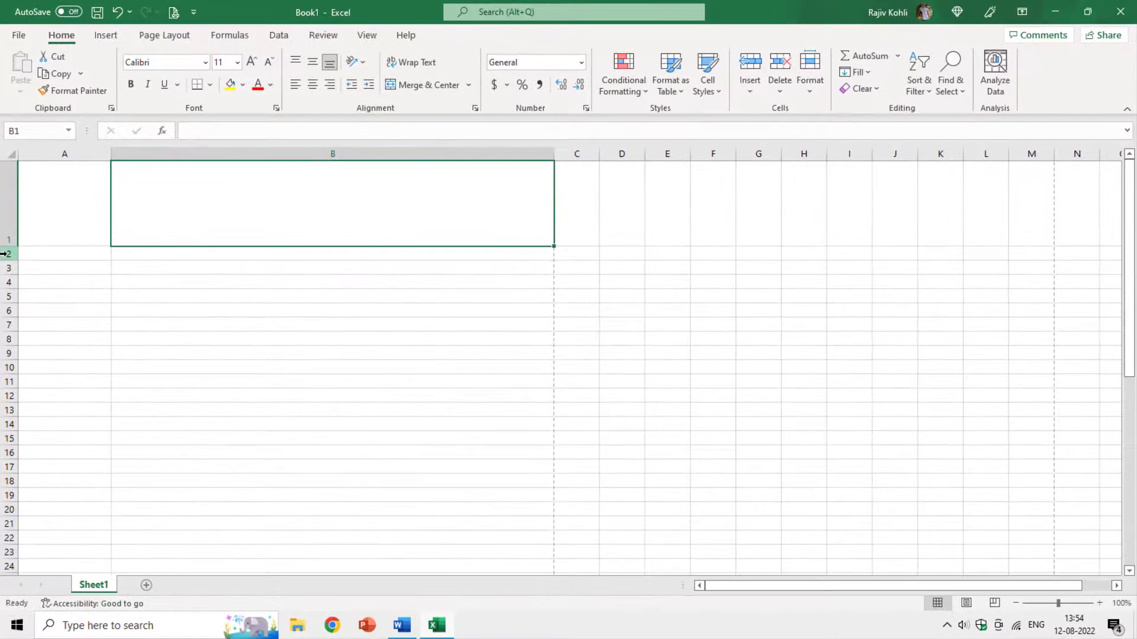
# Step: Set the height of rows 2 to 26 to 35 for the notebook's writing lines
pyautogui.moveTo(10, 346); pyautogui.dragTo(10, 408)
pyautogui.moveTo(7, 302); pyautogui.dragTo(37, 438)
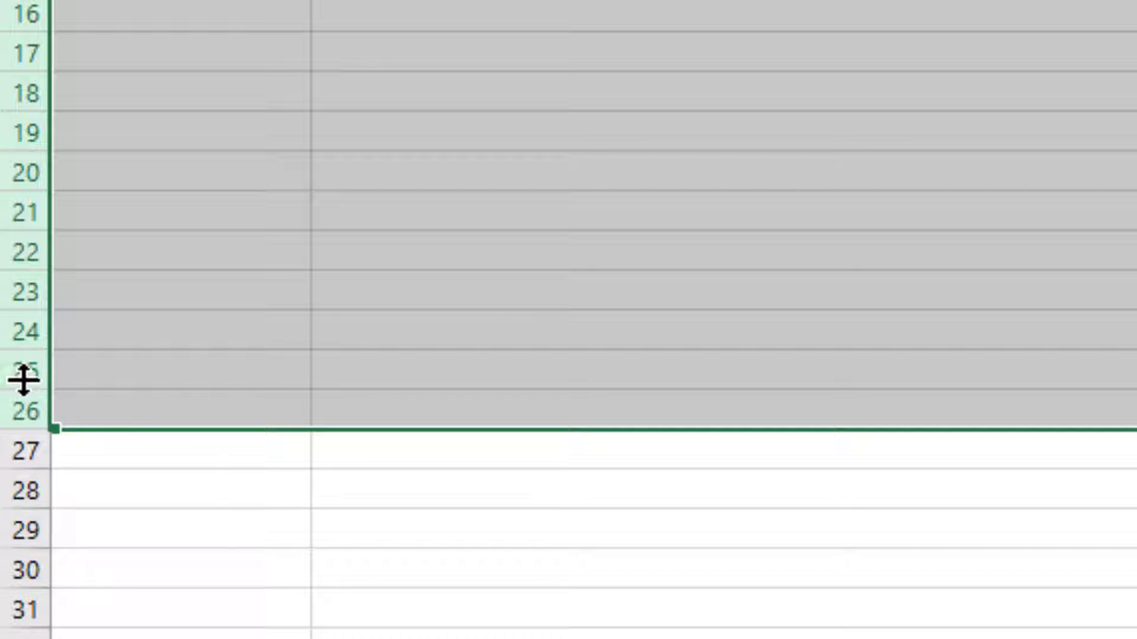
pyautogui.rightClick(26, 294)
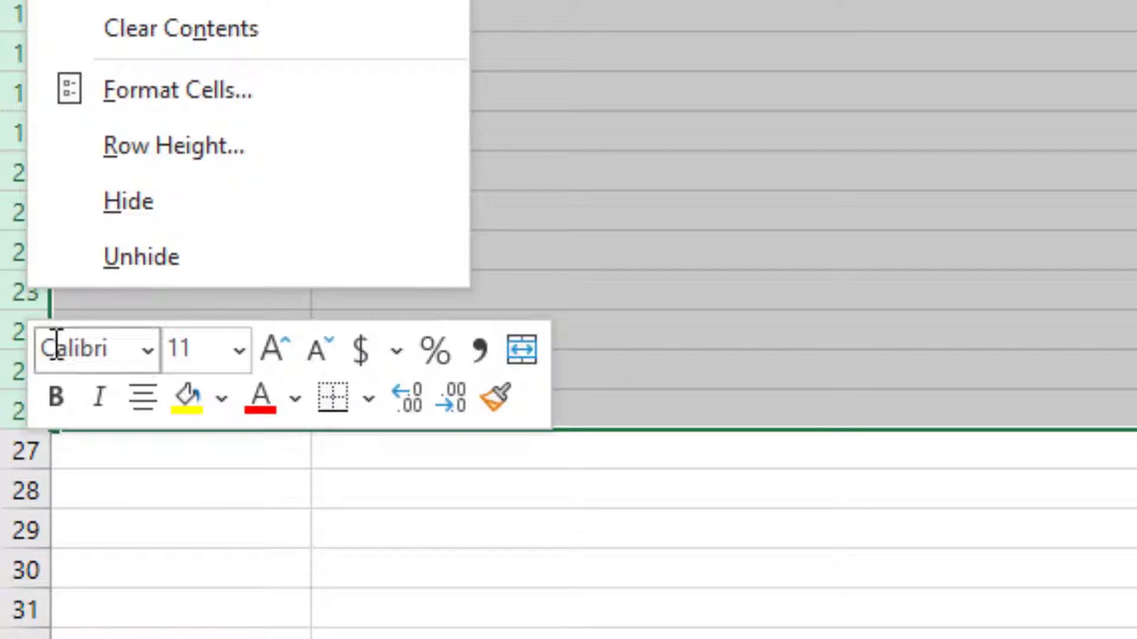
pyautogui.click(141, 155)
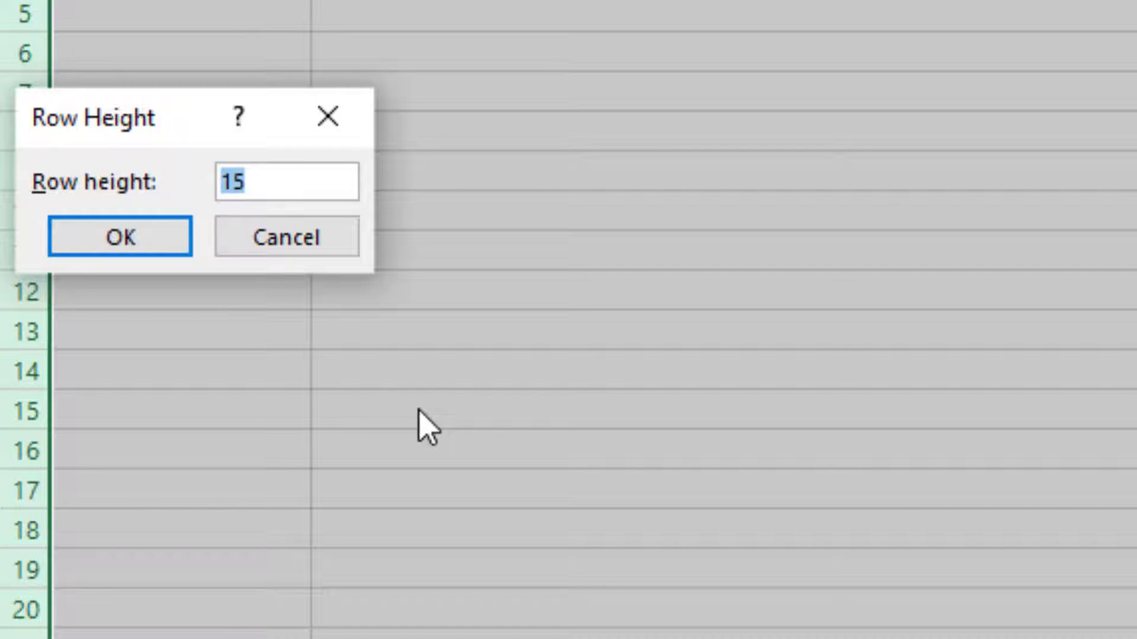
pyautogui.write('35')
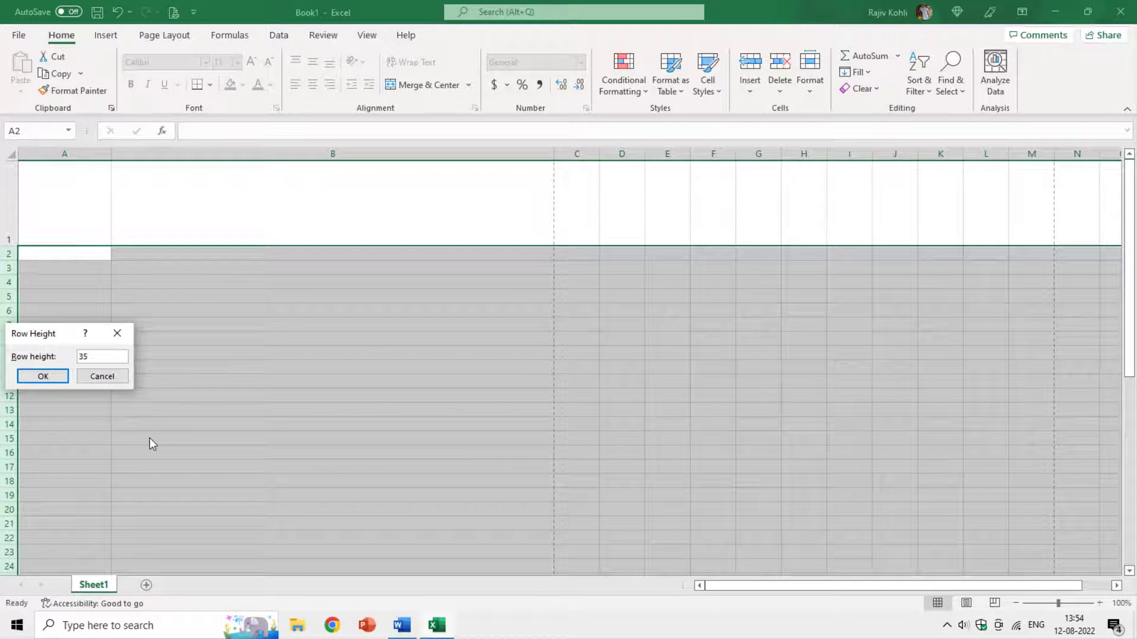
pyautogui.press('Return')
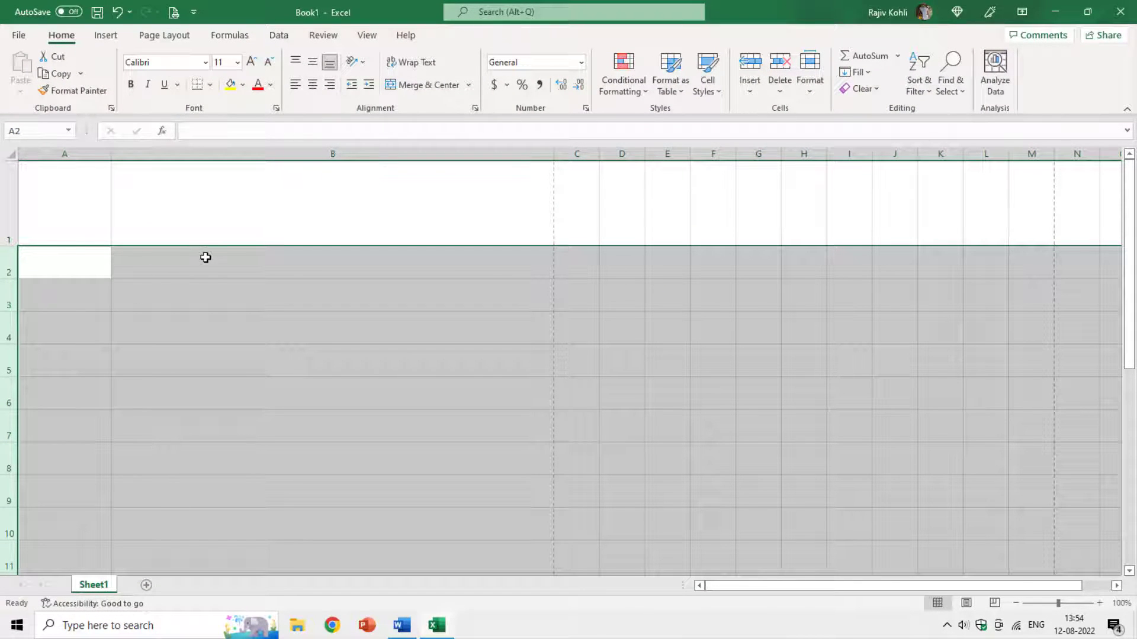
# Step: Set the height of rows 2 to 26 to 30
pyautogui.rightClick(6, 269)
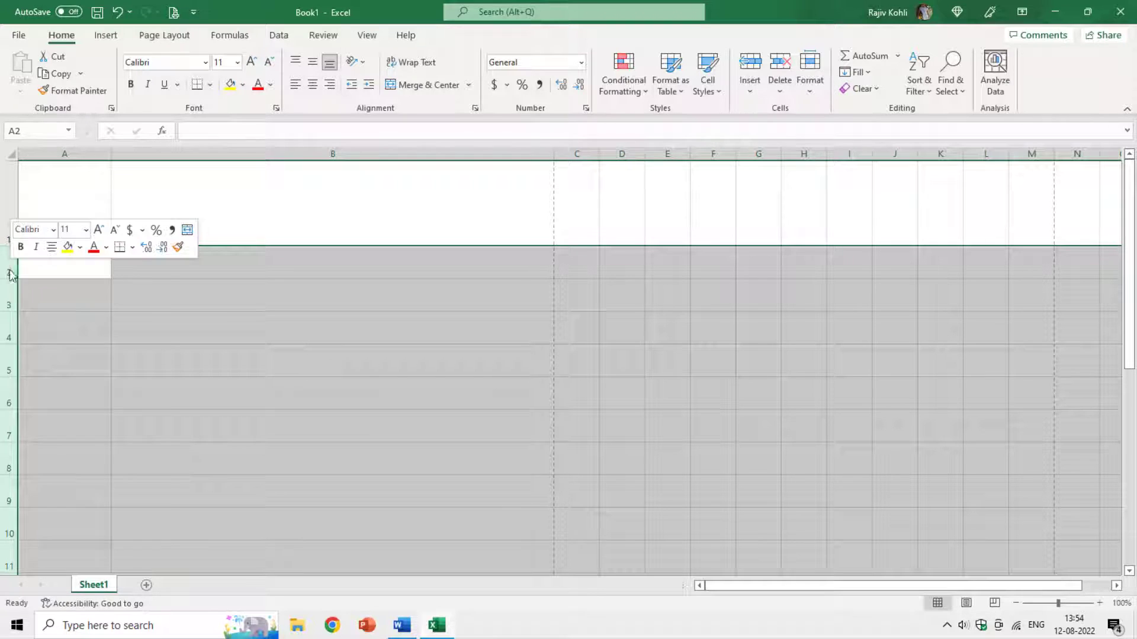
pyautogui.click(67, 493)
pyautogui.write('3')
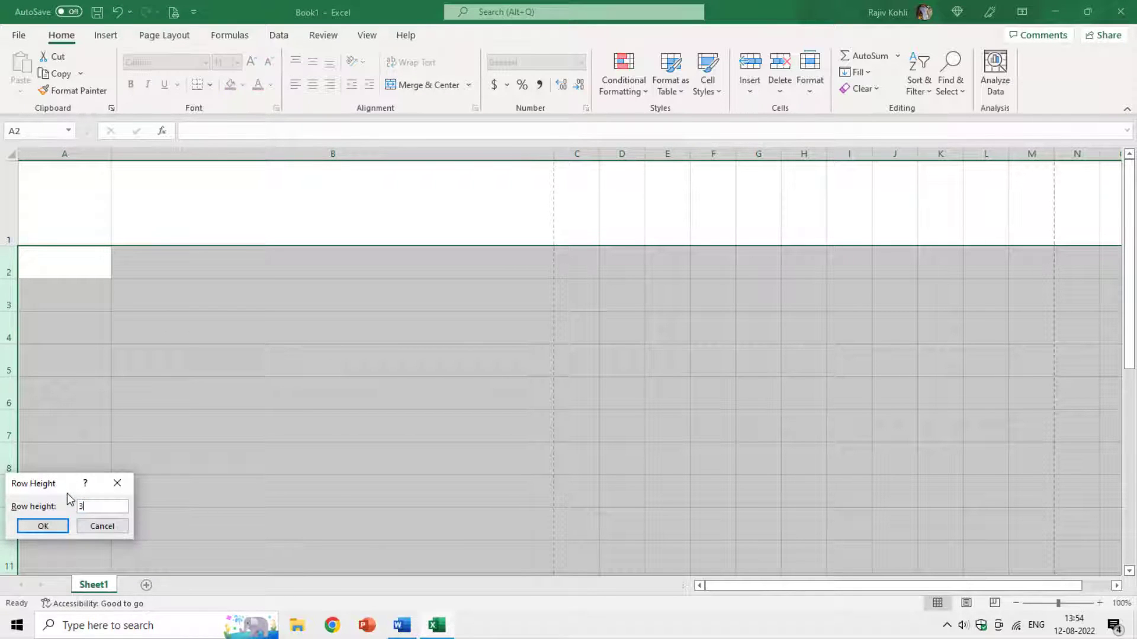
pyautogui.write('0')
pyautogui.press('Return')
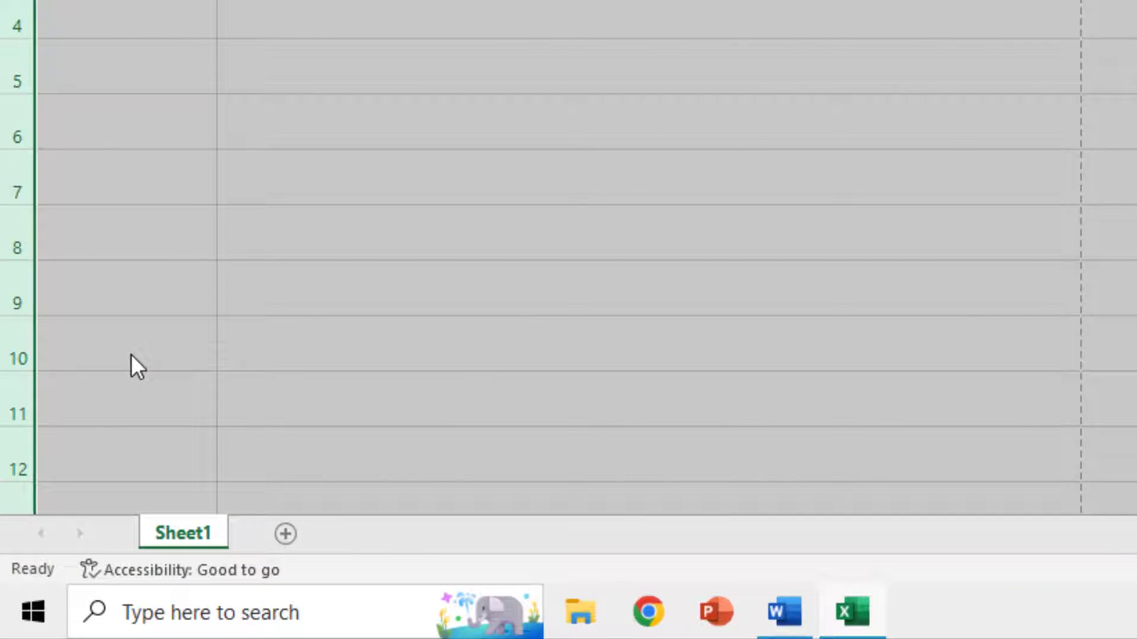
pyautogui.scroll(-6, 130, 367)
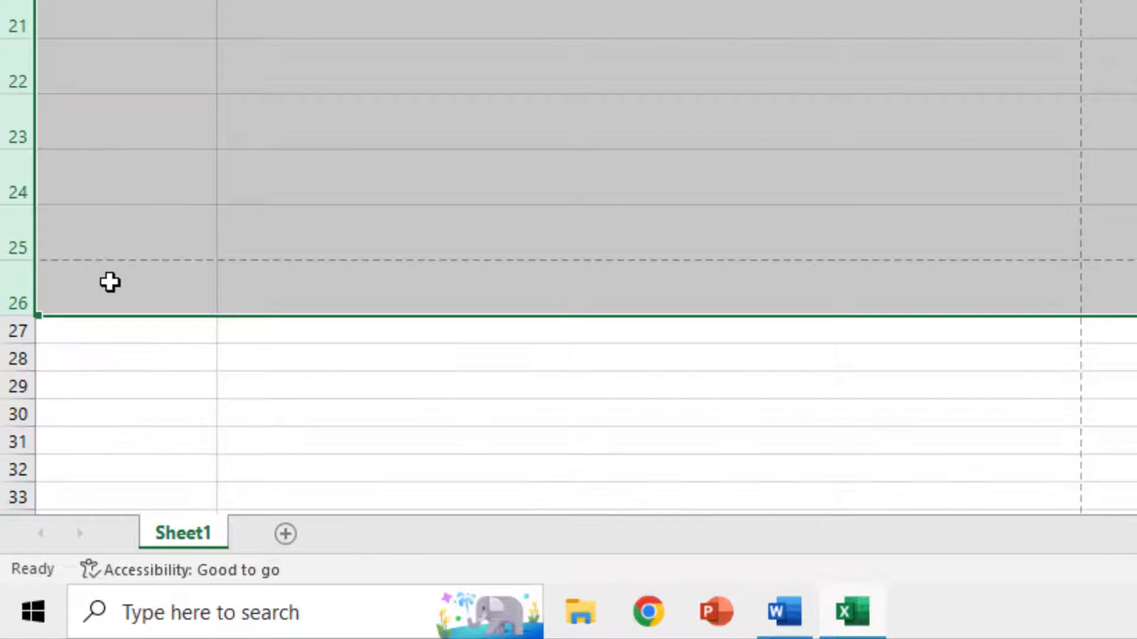
pyautogui.click(53, 299)
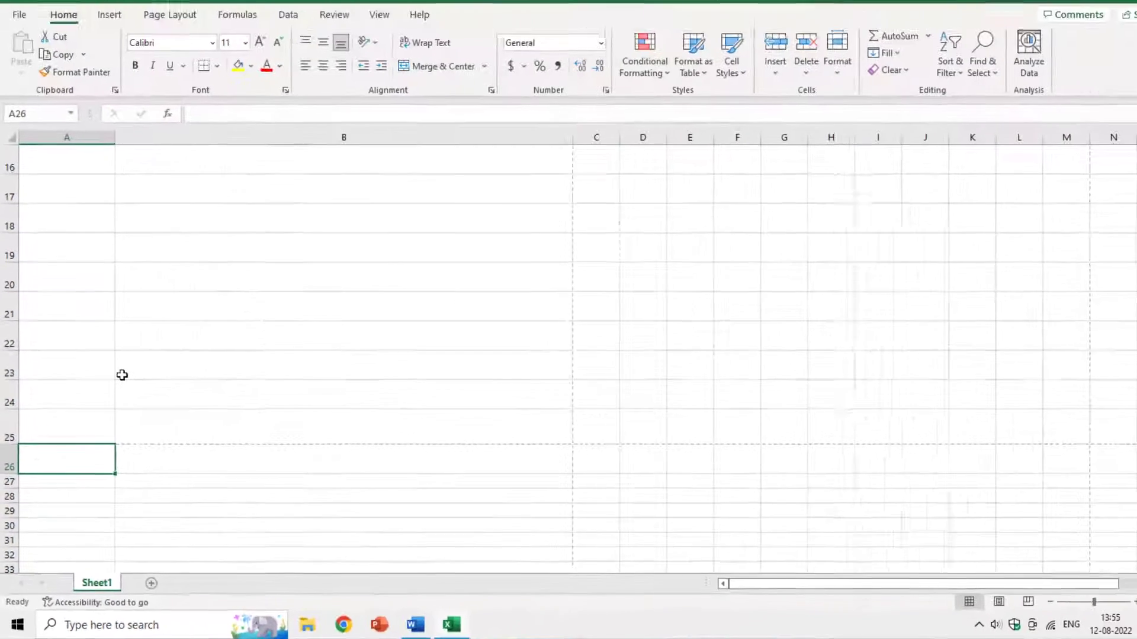
# Step: Add a red double-line border along the right edge of cells A1 to A25 as the notebook's vertical margin line
pyautogui.scroll(6, 228, 136)
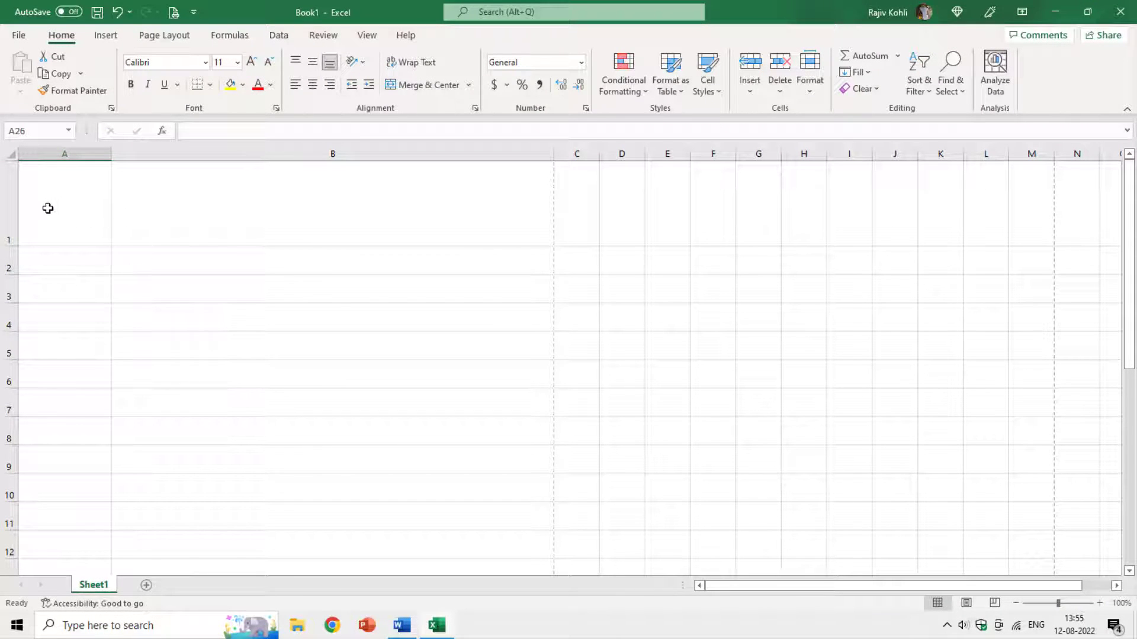
pyautogui.moveTo(71, 185); pyautogui.dragTo(68, 464)
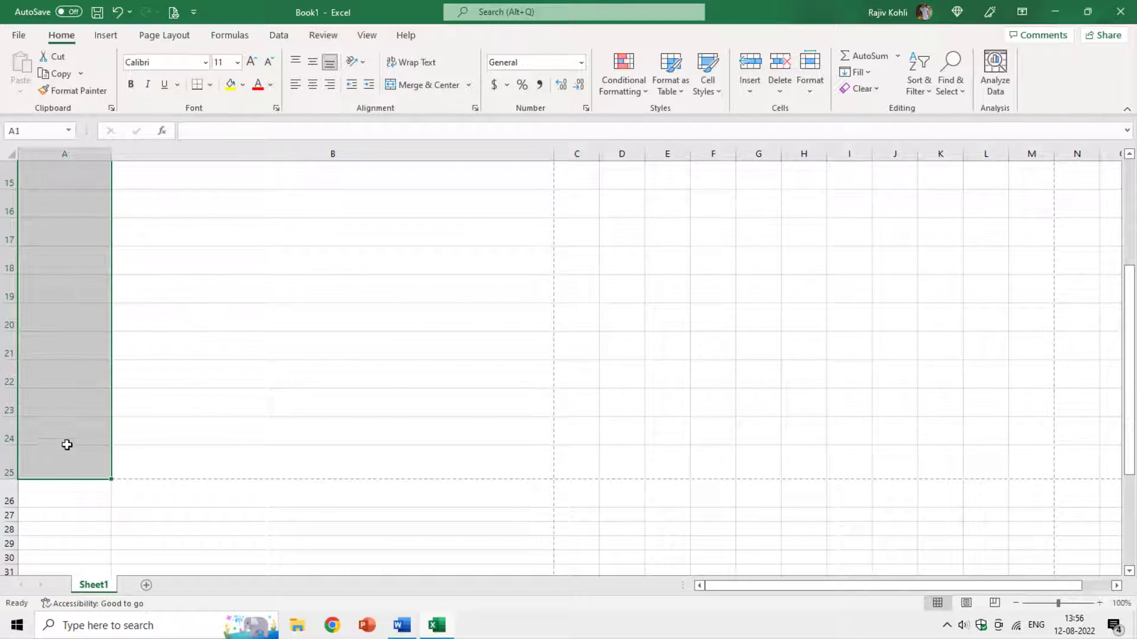
pyautogui.rightClick(71, 223)
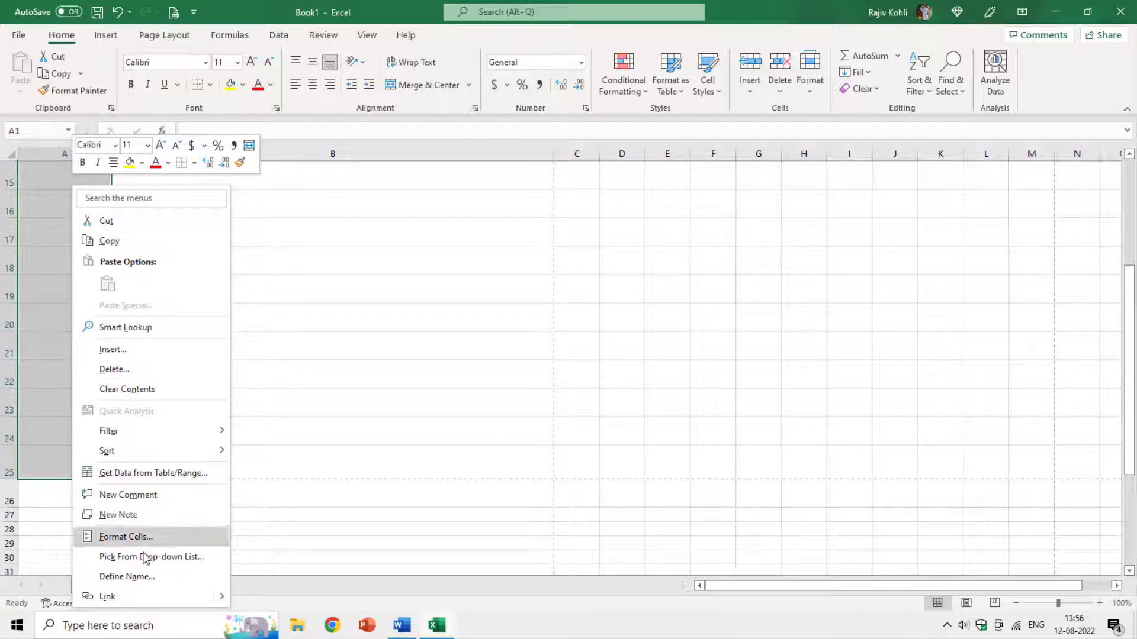
pyautogui.click(140, 537)
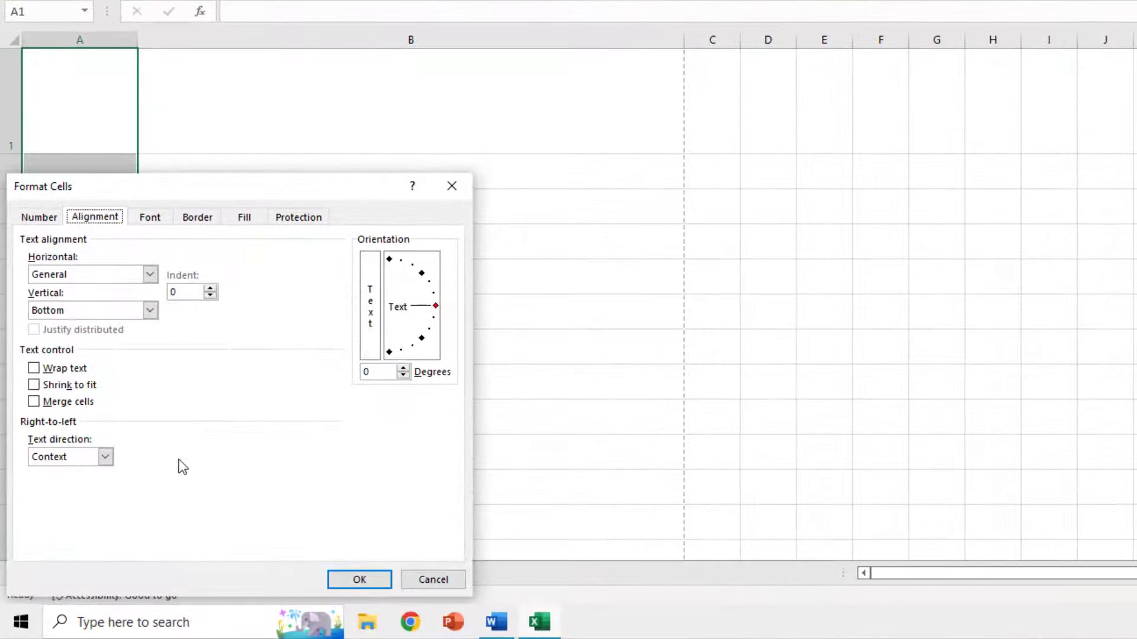
pyautogui.click(168, 290)
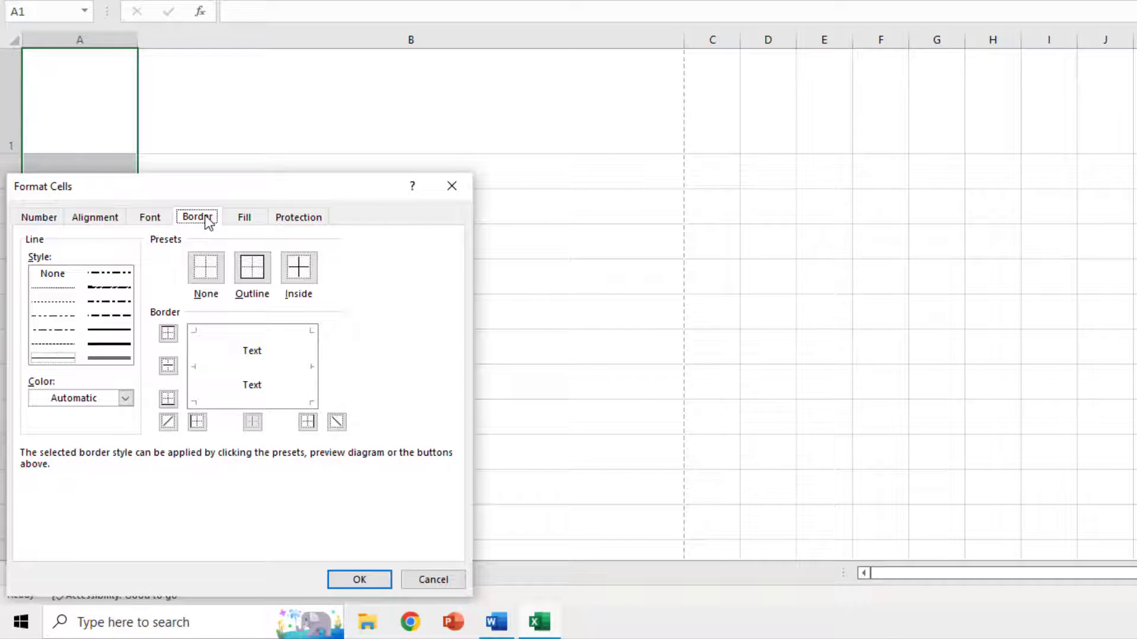
pyautogui.click(97, 398)
pyautogui.click(52, 346)
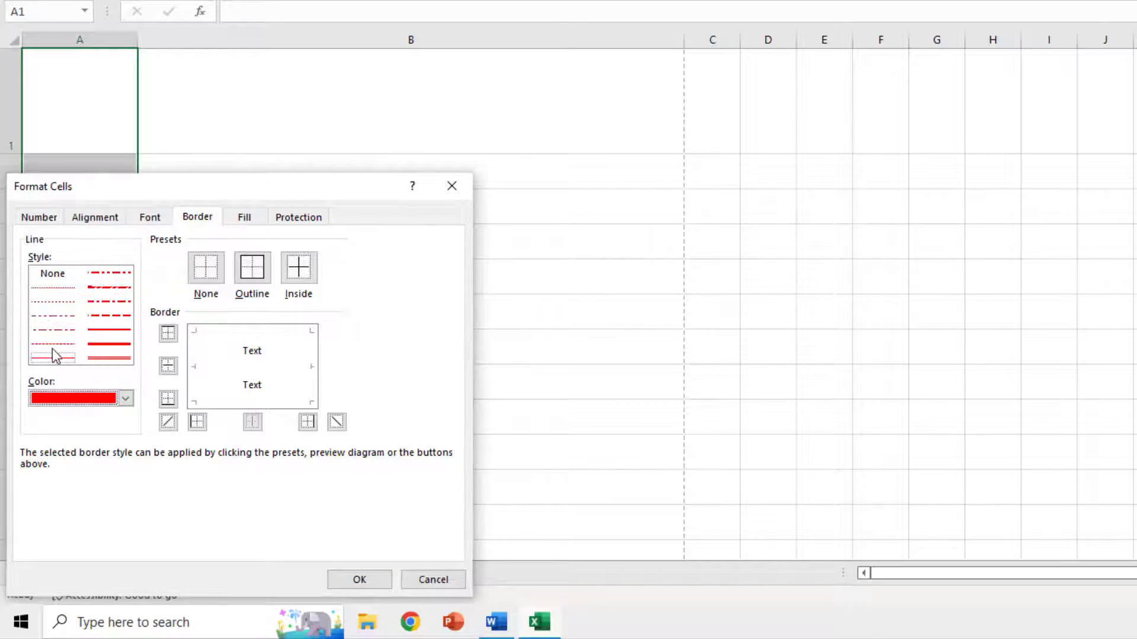
pyautogui.click(107, 357)
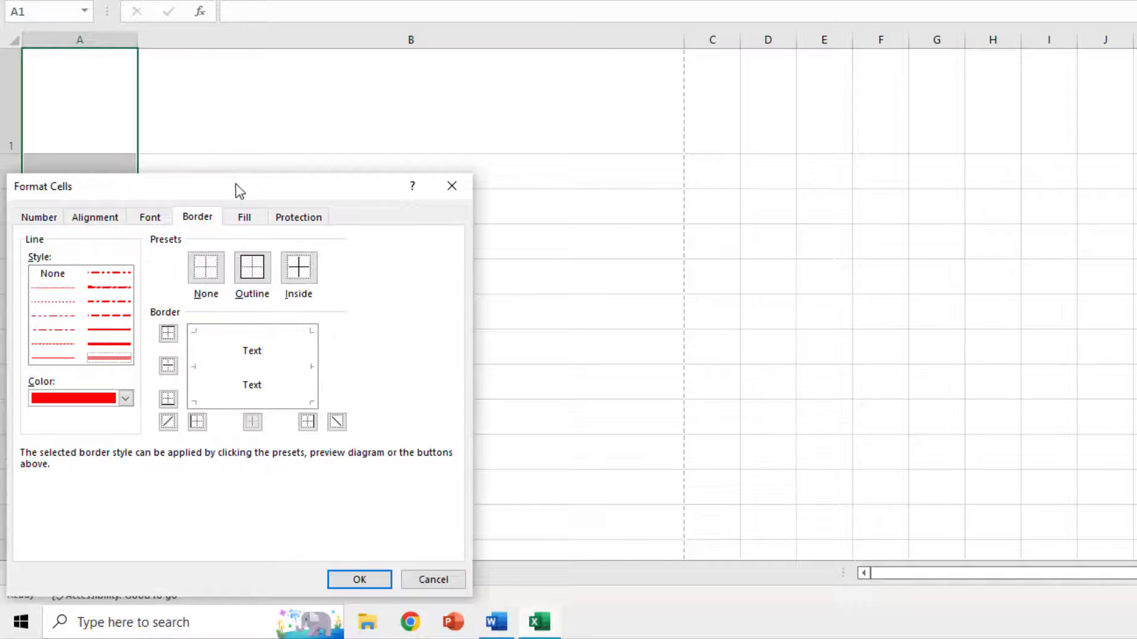
pyautogui.moveTo(236, 186); pyautogui.dragTo(604, 48)
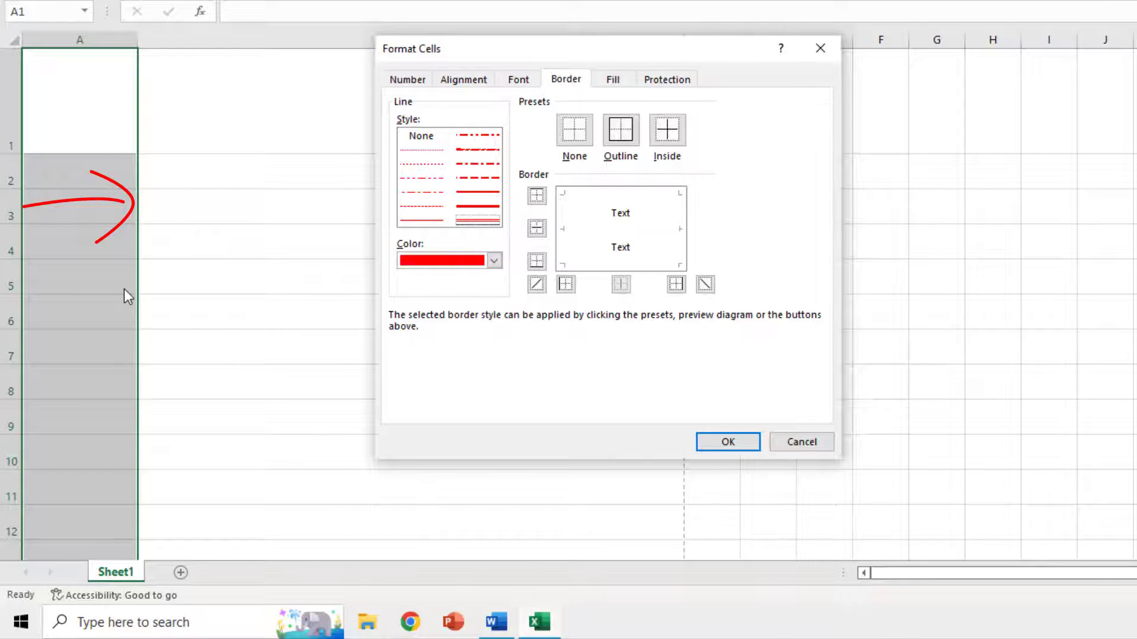
pyautogui.click(681, 230)
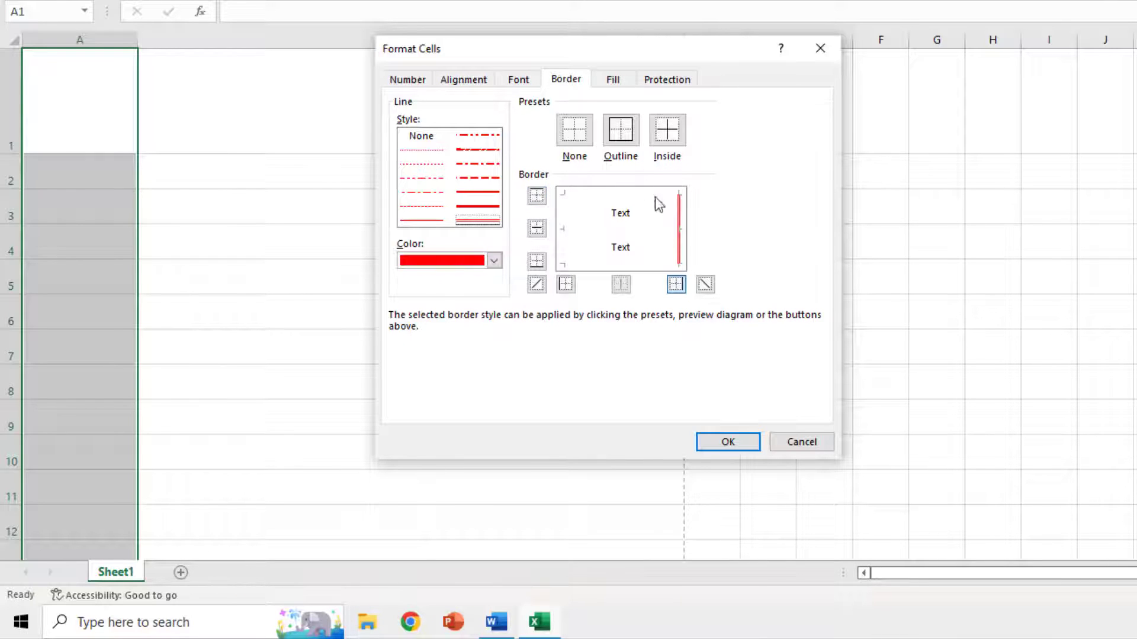
pyautogui.click(740, 444)
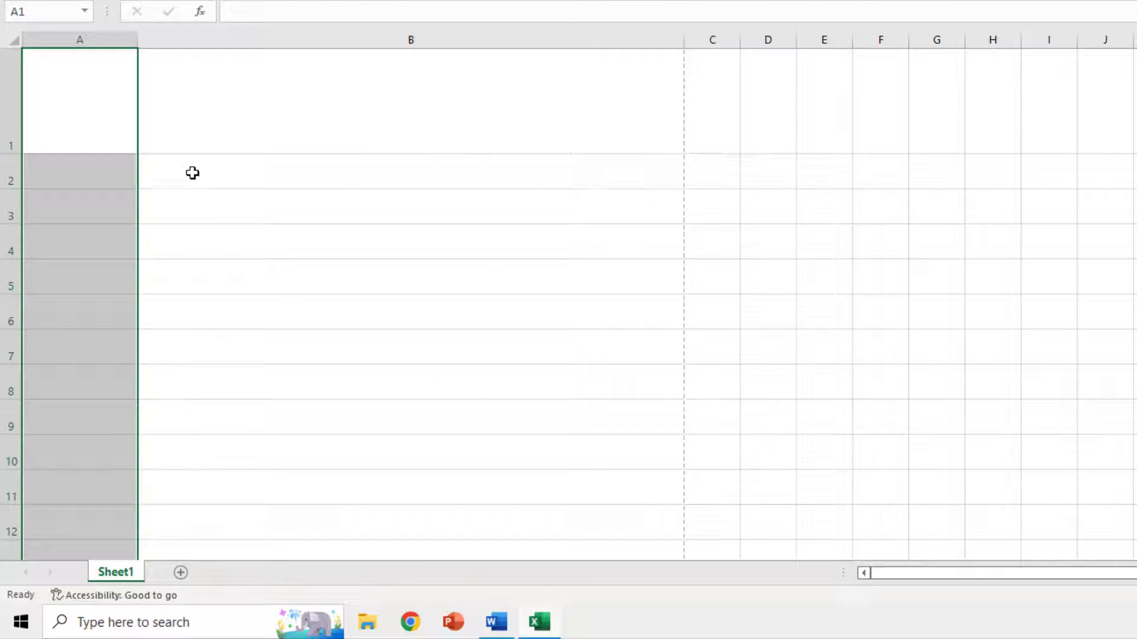
pyautogui.click(192, 173)
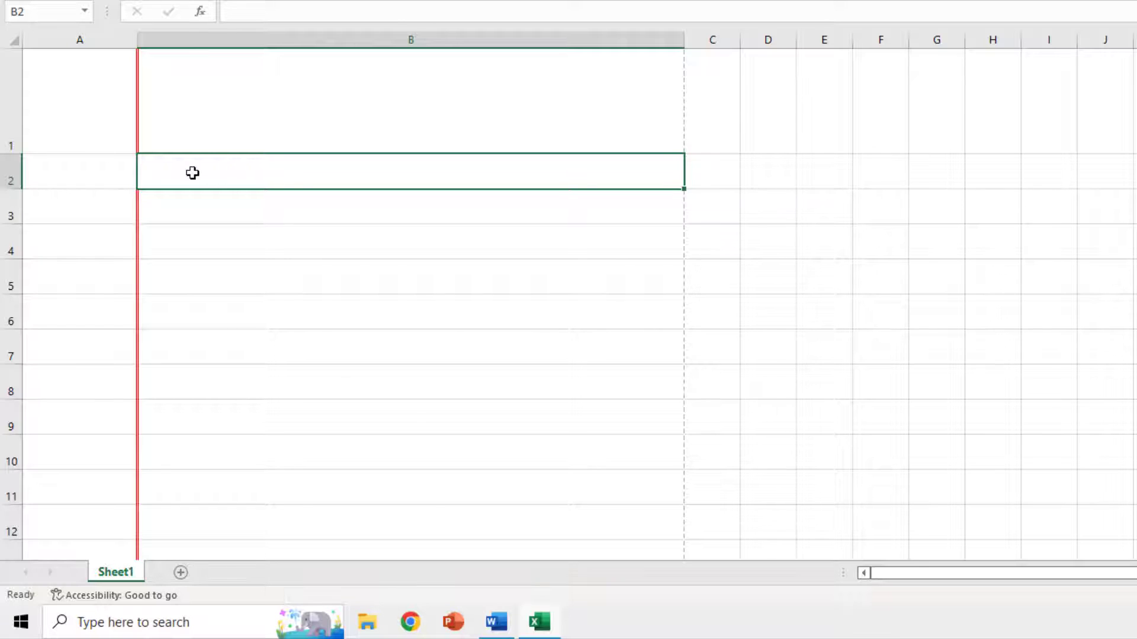
# Step: Add a red double-line border along the bottom edge of cells A1 and B1 to close off the header area
pyautogui.scroll(-6, 192, 173)
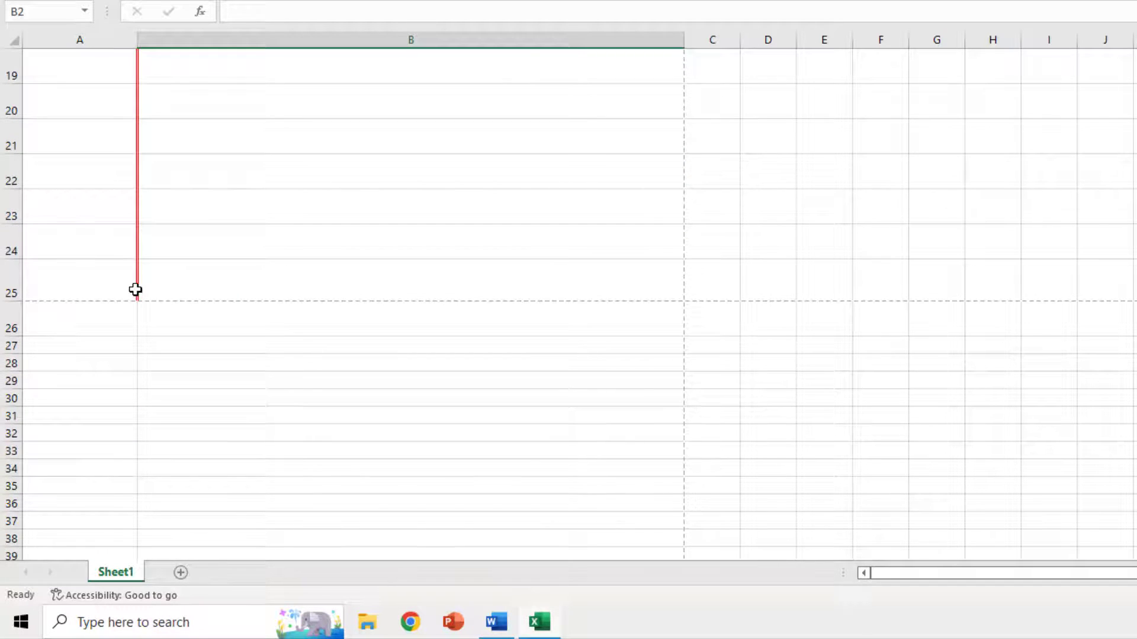
pyautogui.scroll(6, 135, 297)
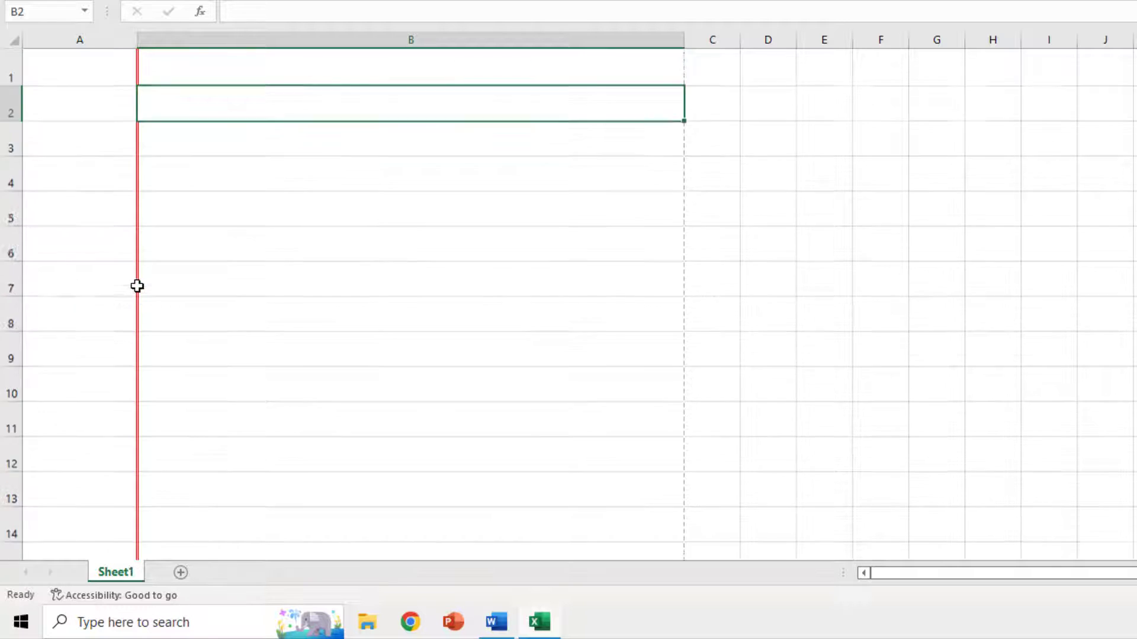
pyautogui.moveTo(80, 105); pyautogui.dragTo(396, 98)
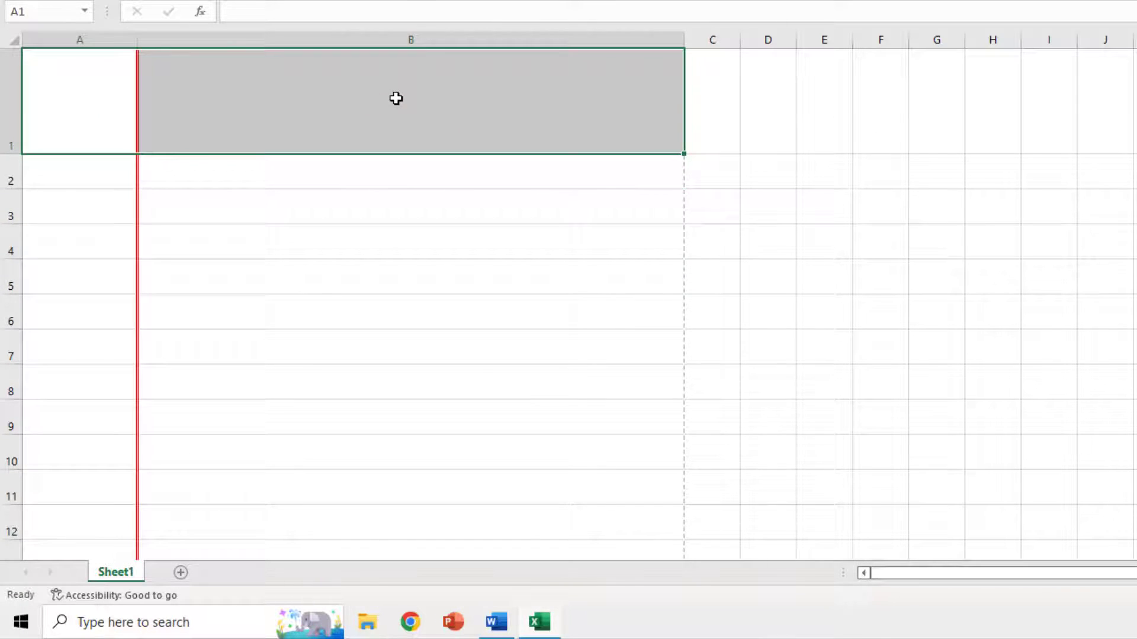
pyautogui.rightClick(396, 98)
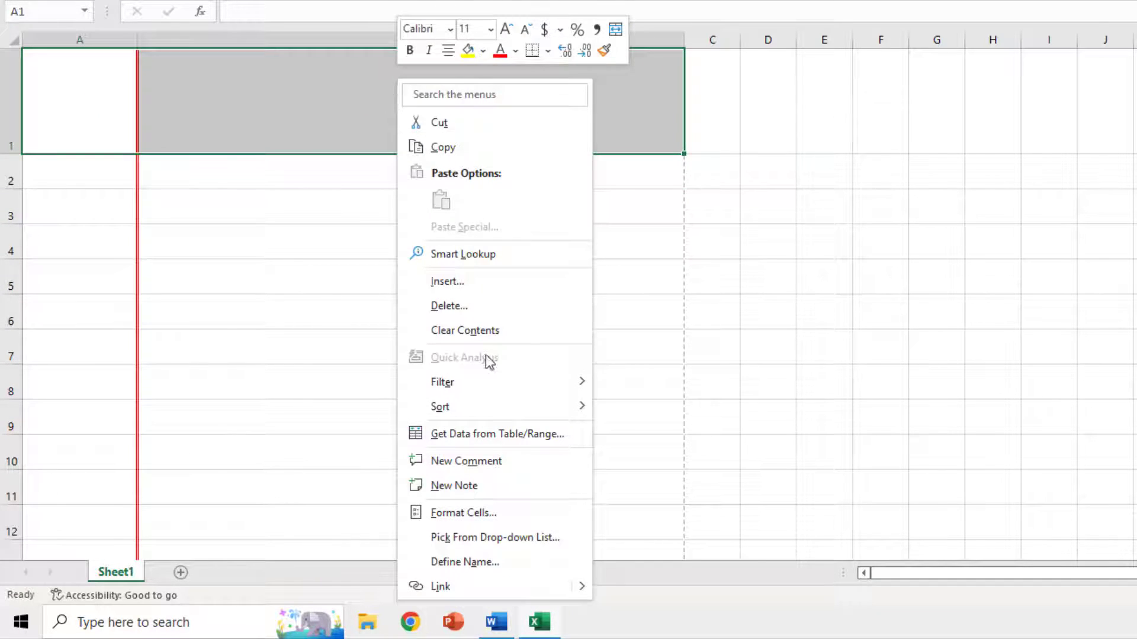
pyautogui.click(506, 515)
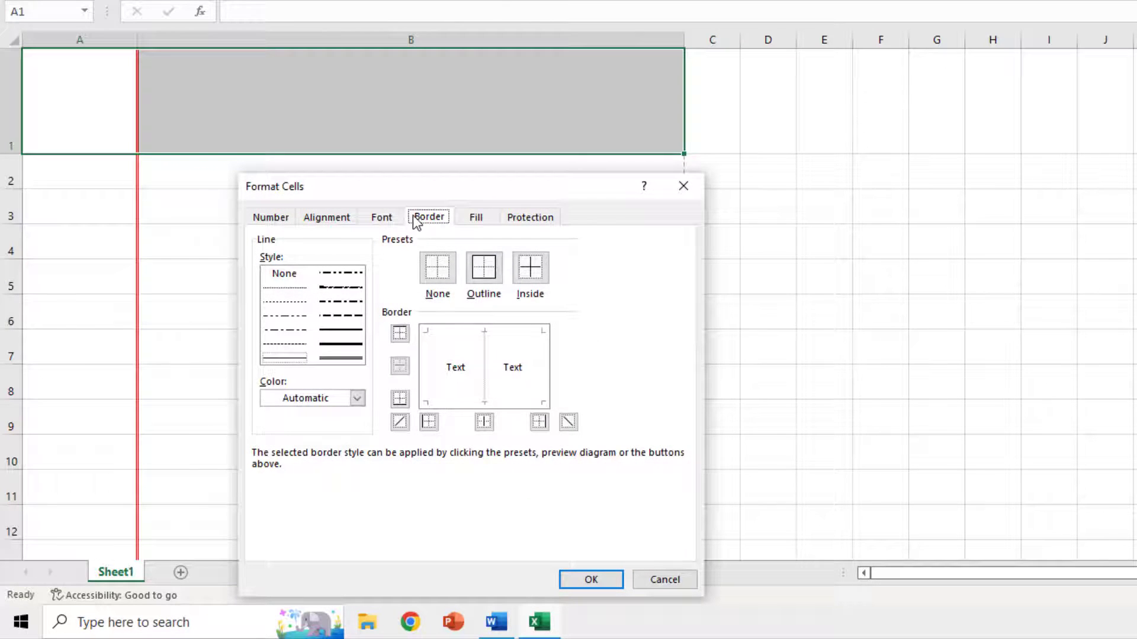
pyautogui.click(347, 358)
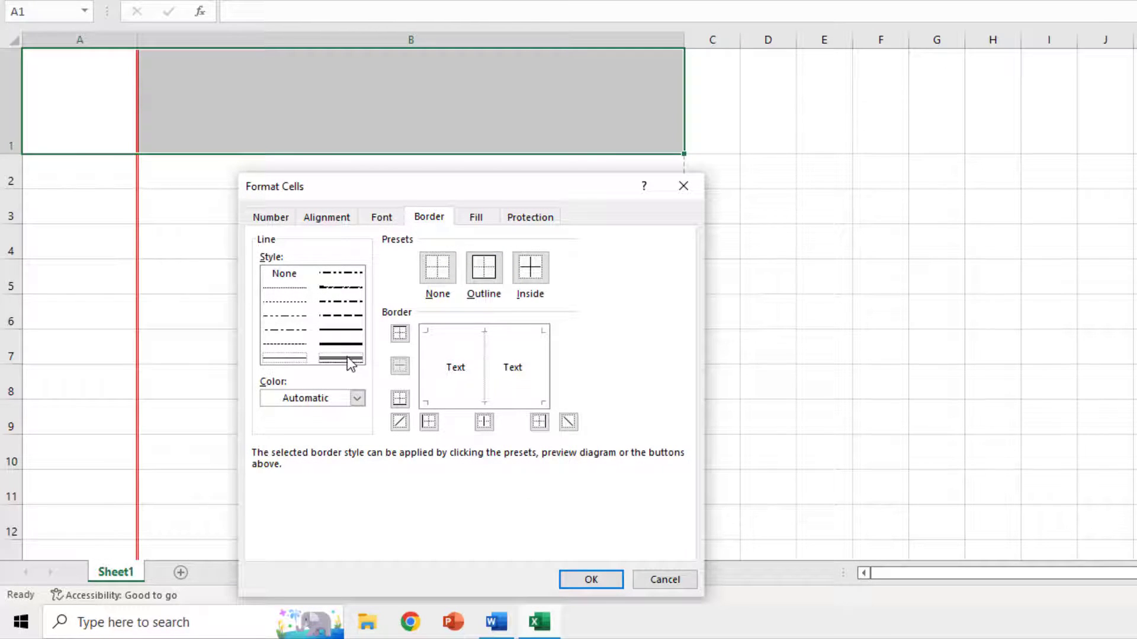
pyautogui.click(312, 398)
pyautogui.click(287, 345)
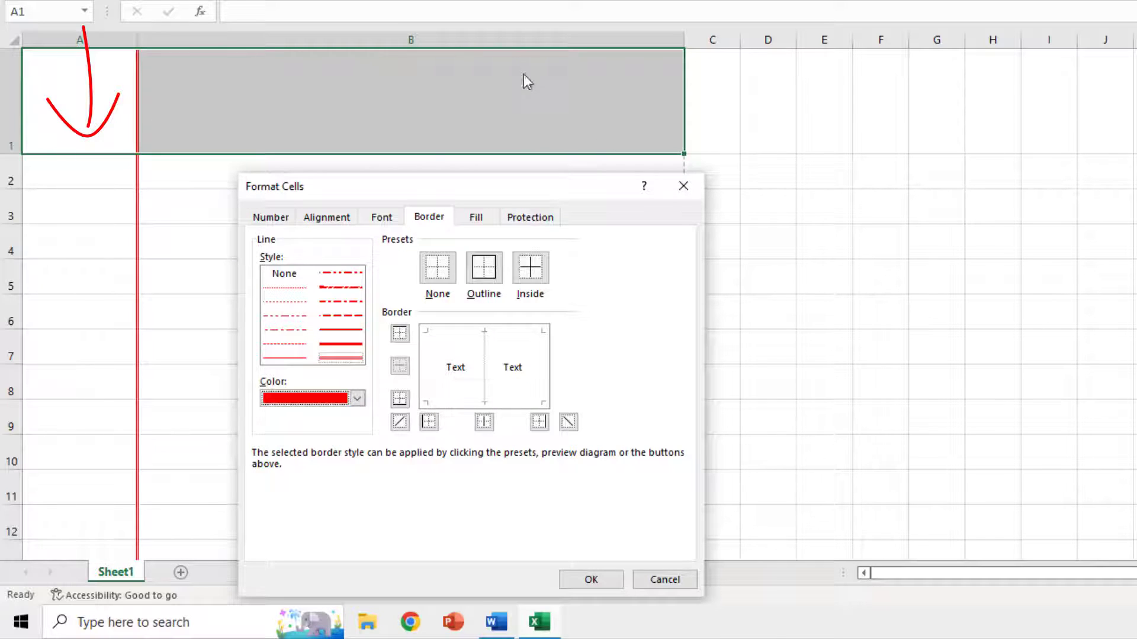
pyautogui.click(452, 400)
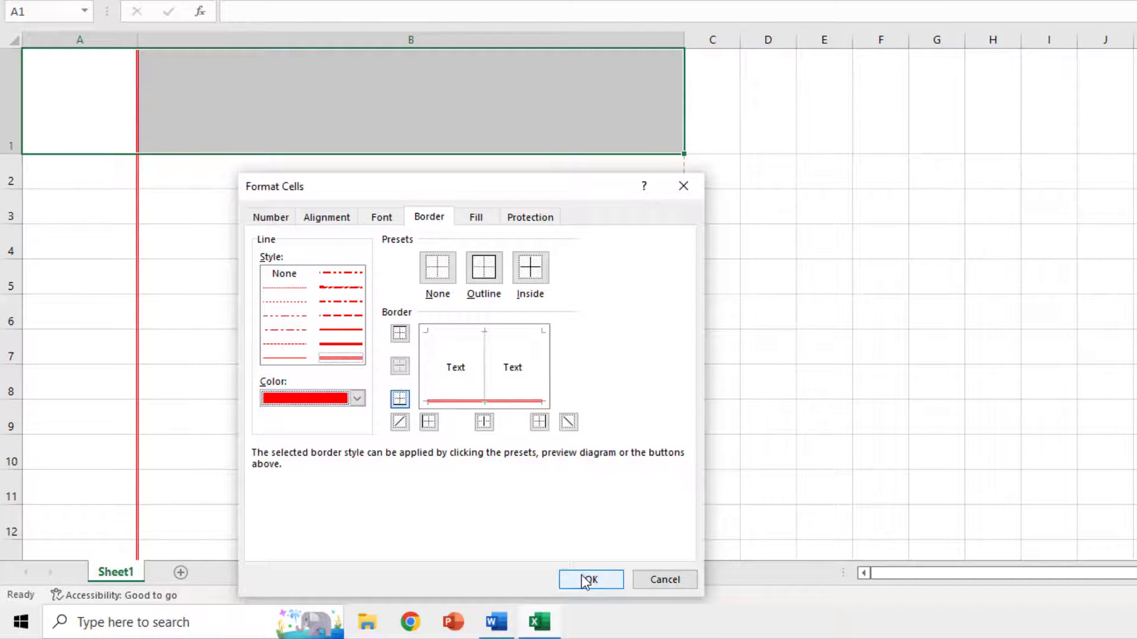
pyautogui.click(587, 579)
pyautogui.click(203, 185)
pyautogui.press('Down')
pyautogui.press('Down')
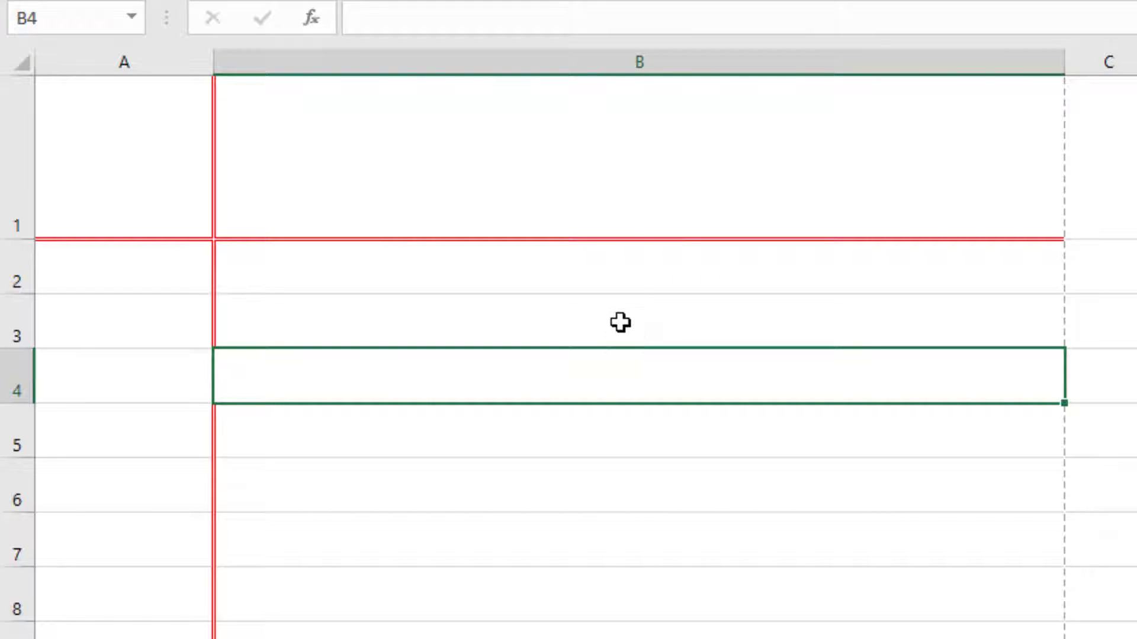
# Step: Check the red margin and header lines in the print preview, and return to the sheet
pyautogui.moveTo(119, 287); pyautogui.dragTo(466, 638)
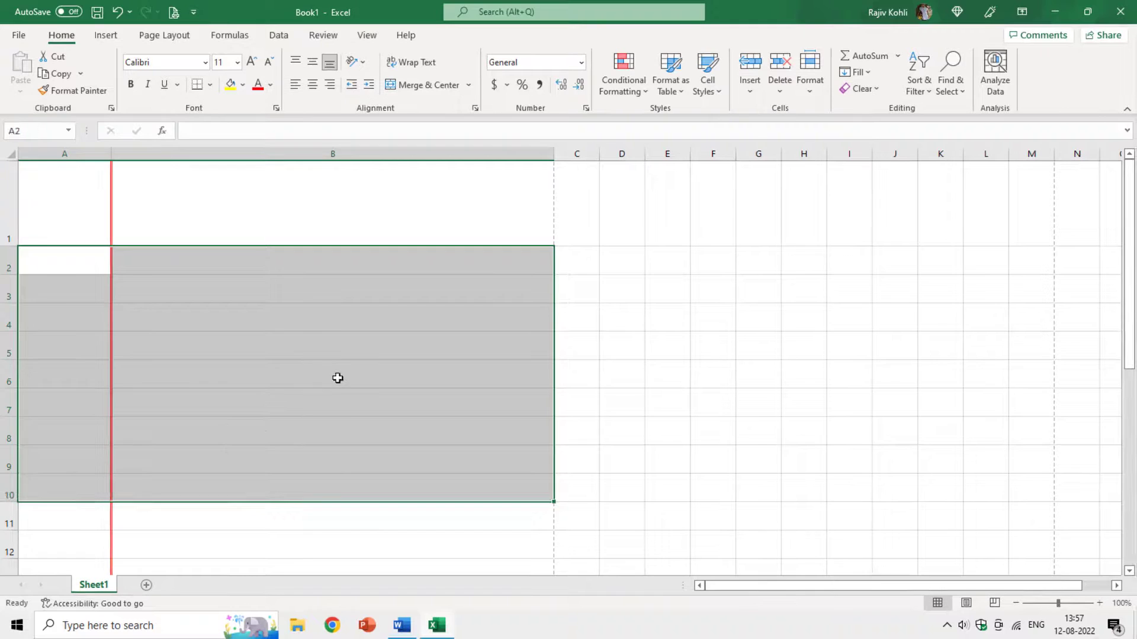
pyautogui.click(338, 374)
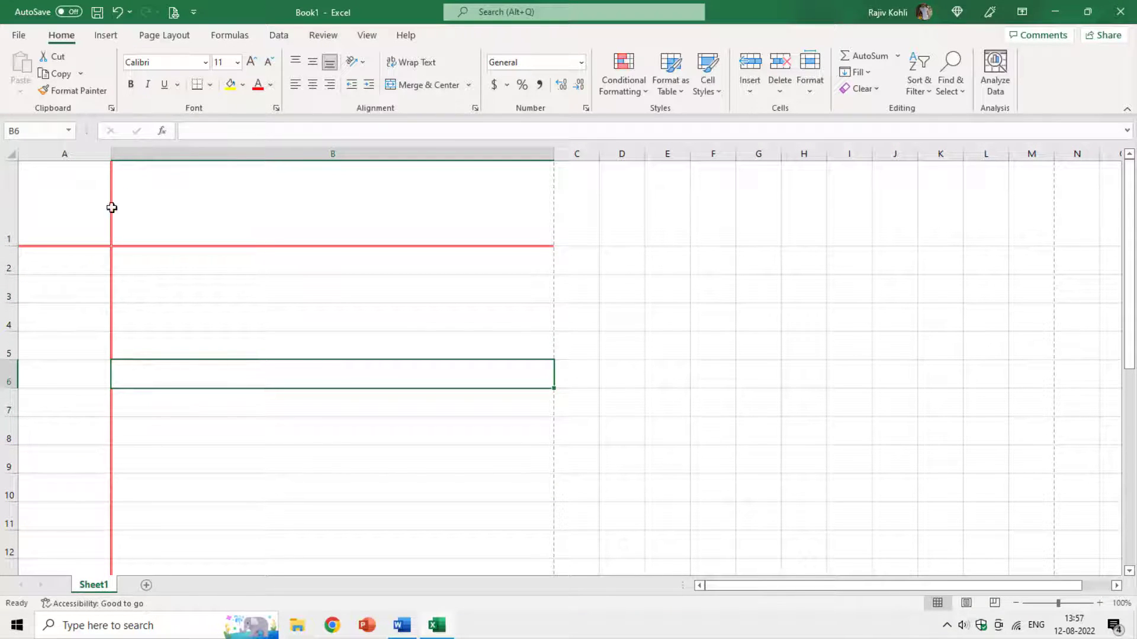
pyautogui.click(172, 12)
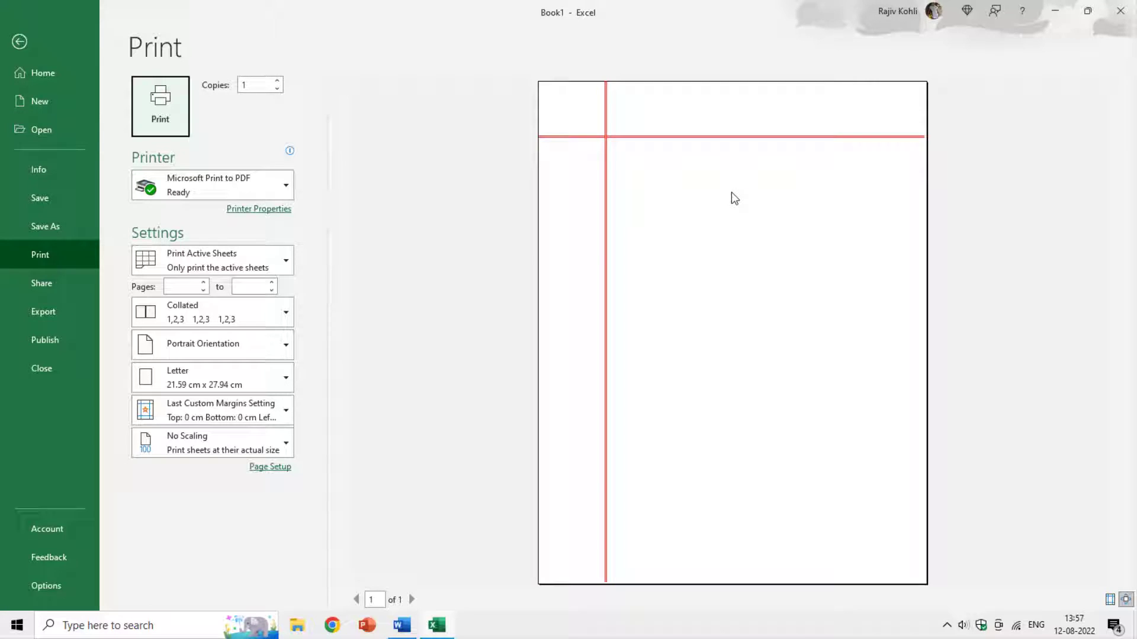
pyautogui.press('Escape')
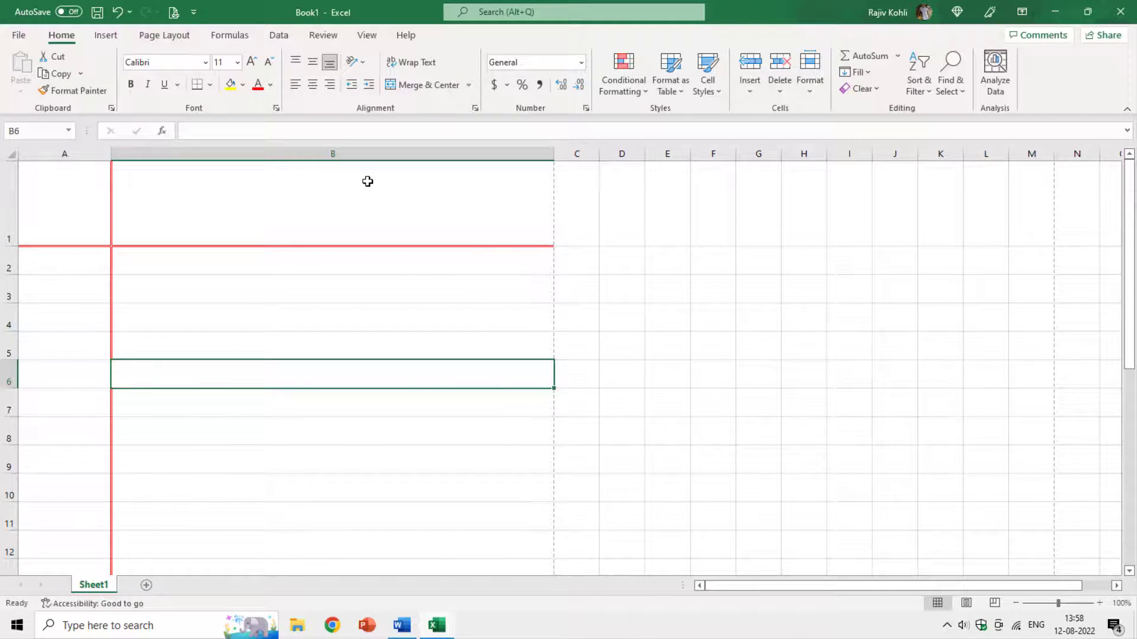
# Step: Try gridline printing for the sheet and inspect the ruled lines up close in the print preview
pyautogui.click(185, 43)
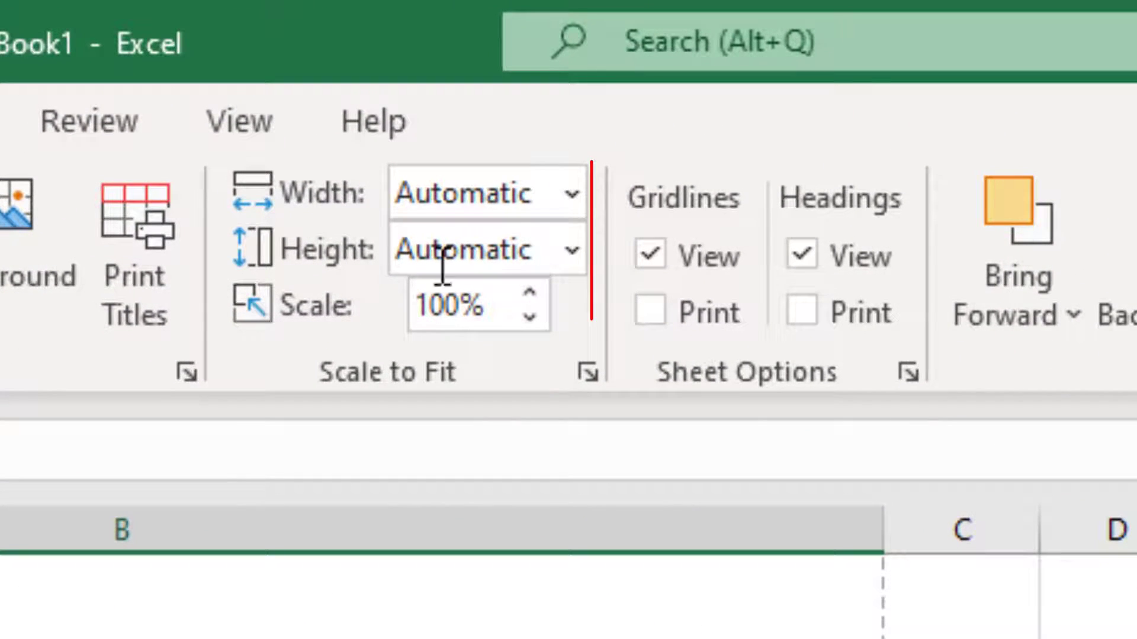
pyautogui.click(692, 308)
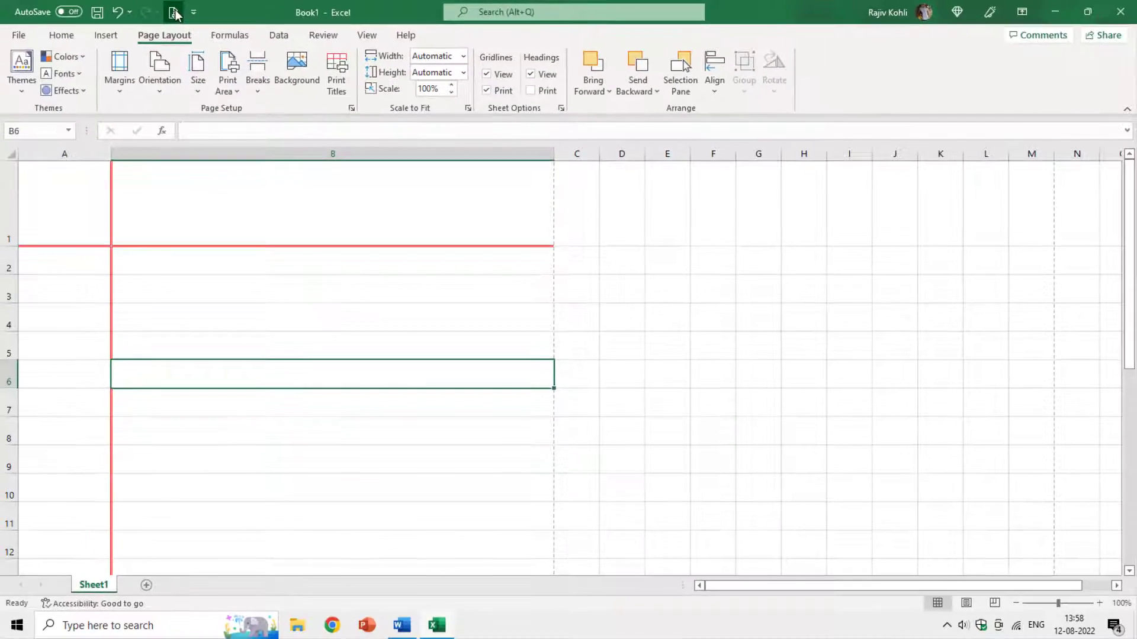
pyautogui.hotkey('ctrl', 'p')
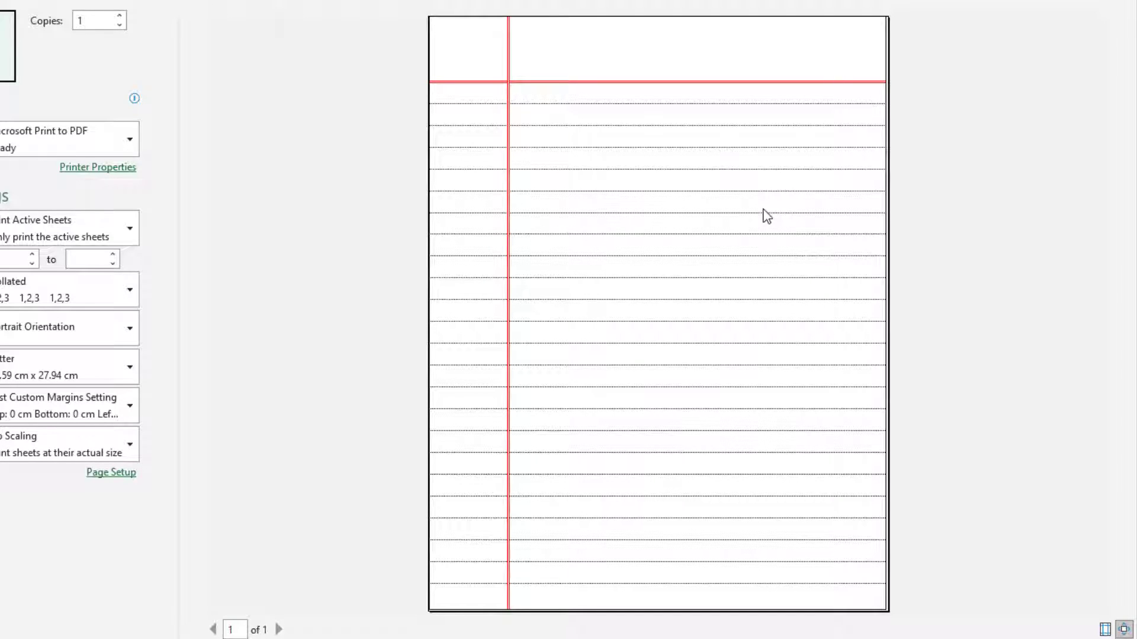
pyautogui.click(1124, 629)
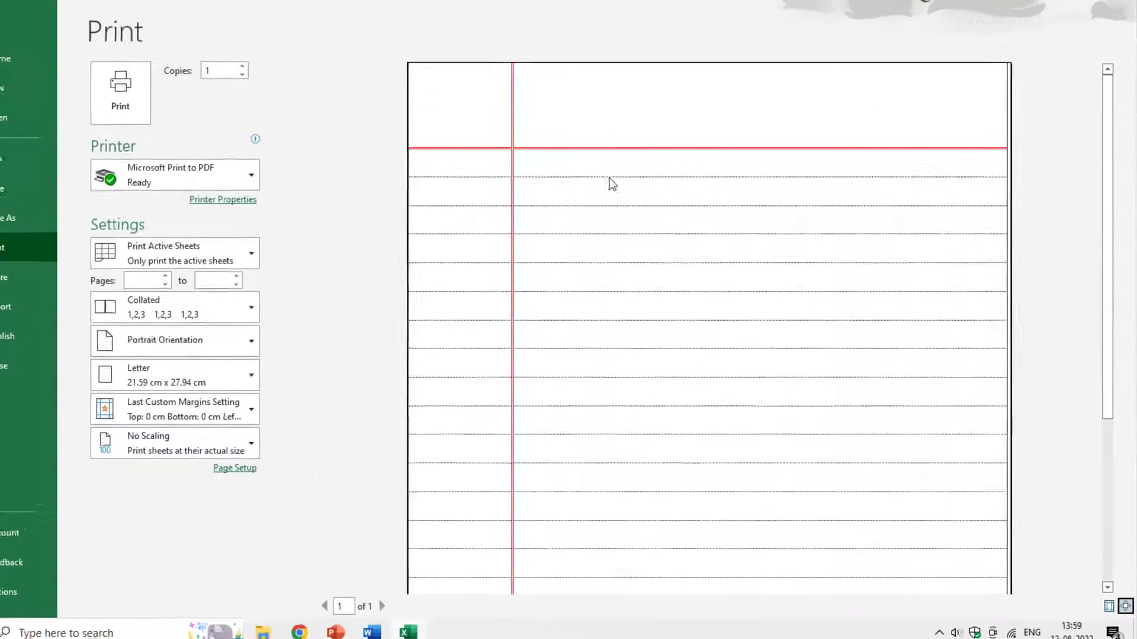
pyautogui.press('Escape')
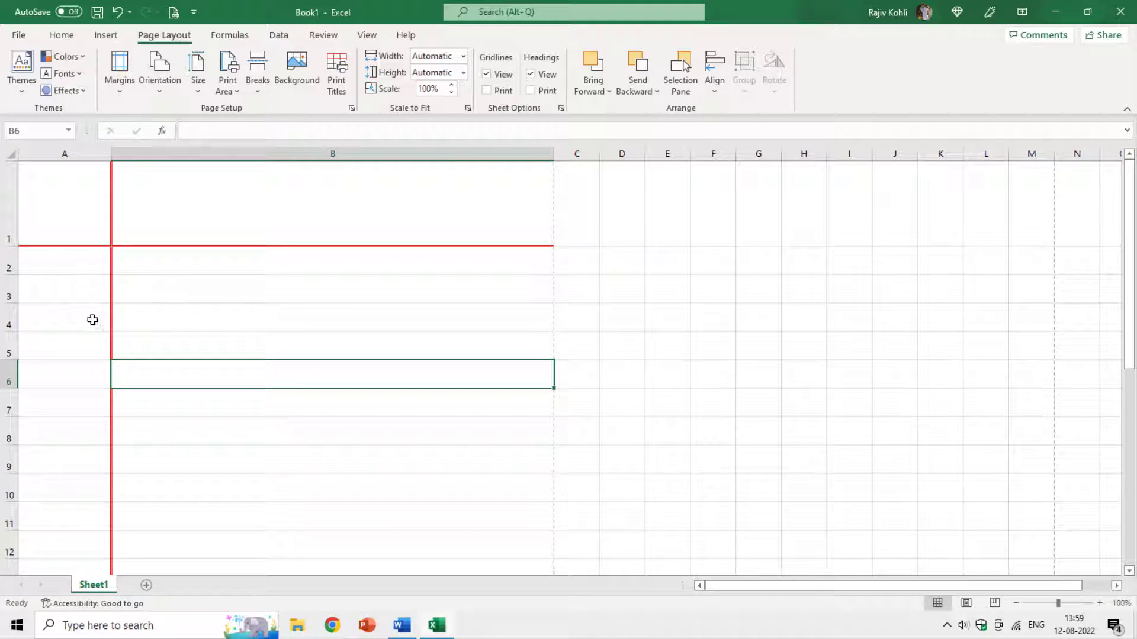
# Step: Add thin black horizontal borders between the rows and along the bottom edge of cells A2 to B24 as writing lines
pyautogui.moveTo(53, 260); pyautogui.dragTo(360, 310)
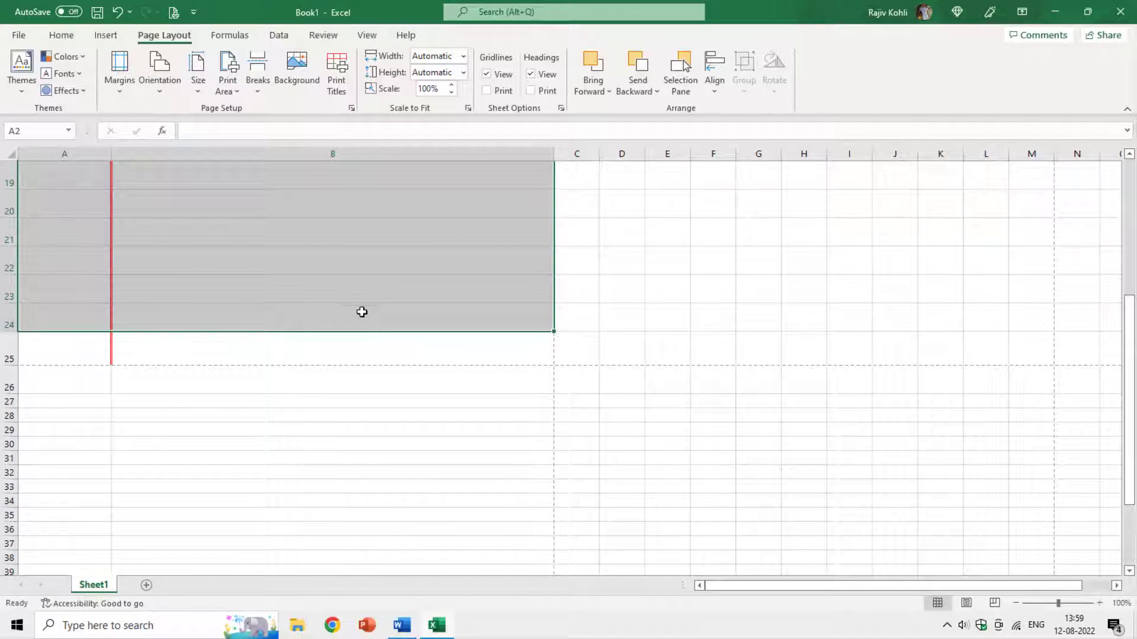
pyautogui.rightClick(335, 191)
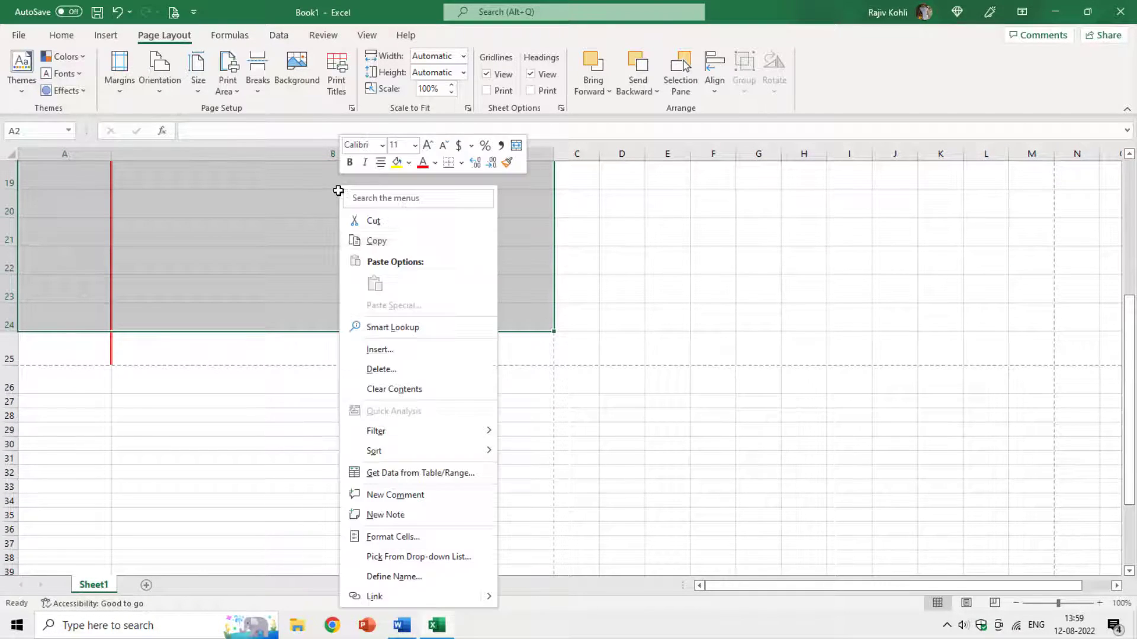
pyautogui.click(432, 536)
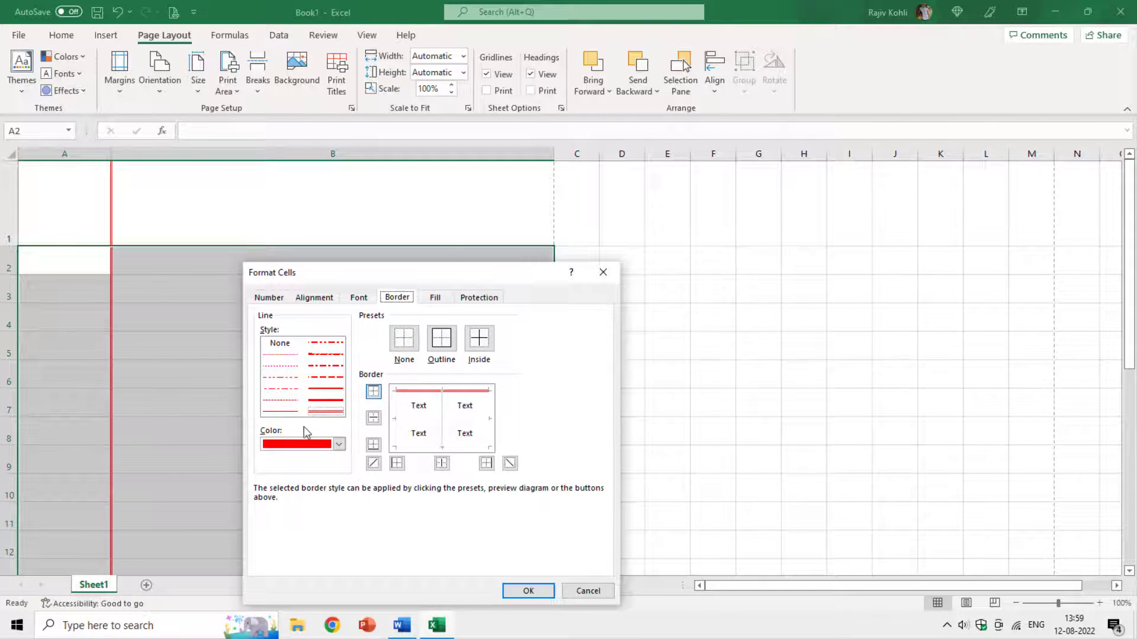
pyautogui.click(283, 410)
pyautogui.click(339, 444)
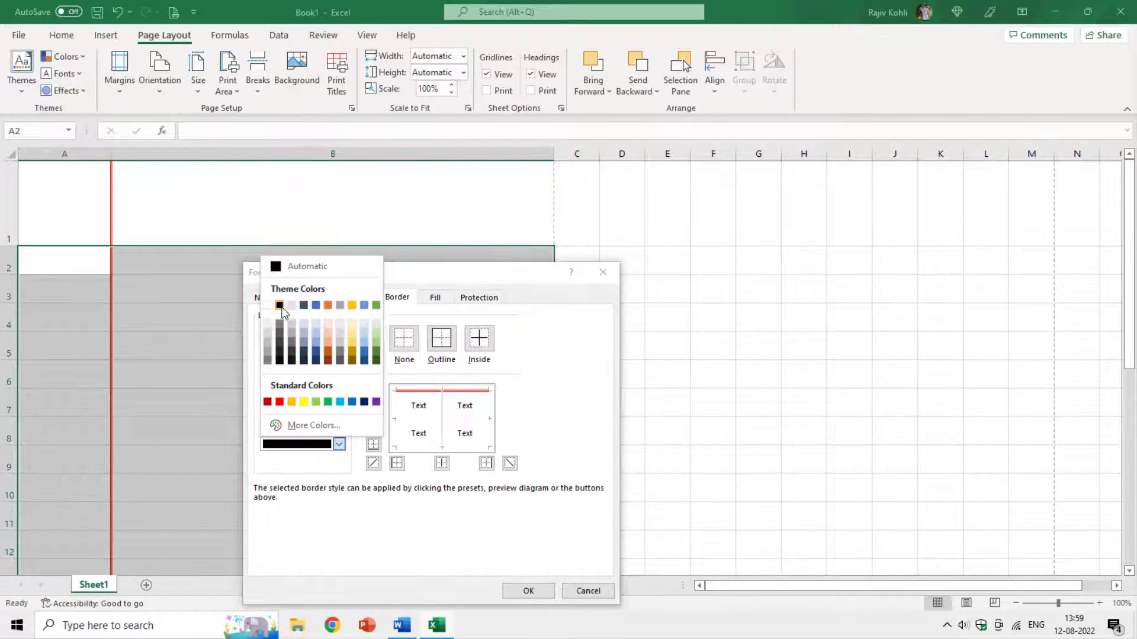
pyautogui.click(279, 305)
pyautogui.moveTo(314, 275); pyautogui.dragTo(594, 193)
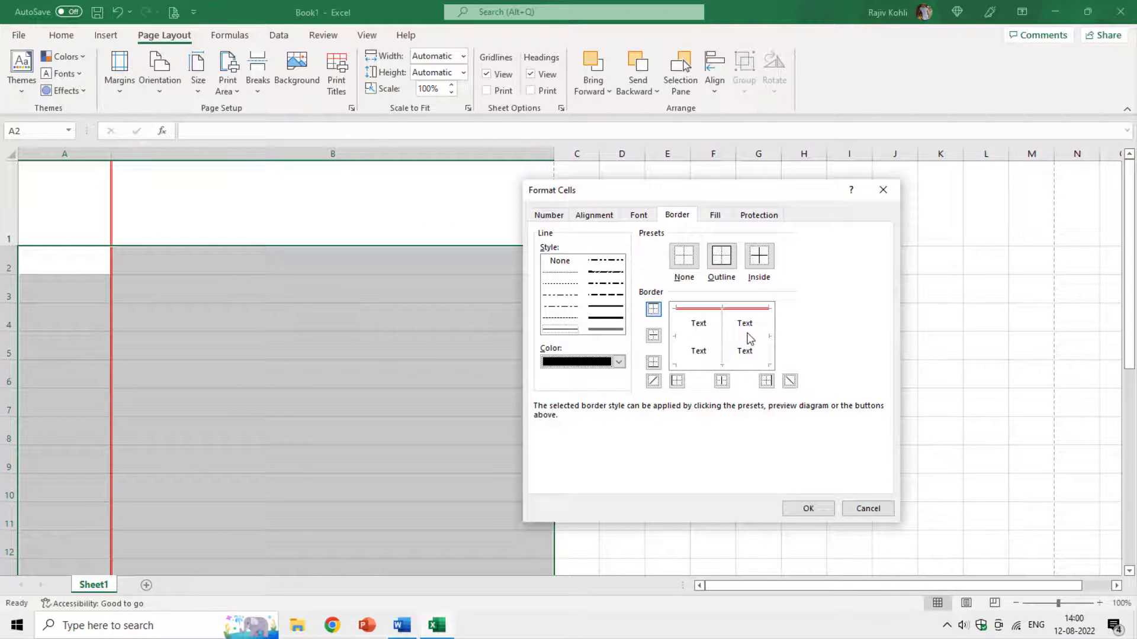
pyautogui.click(749, 341)
pyautogui.click(749, 365)
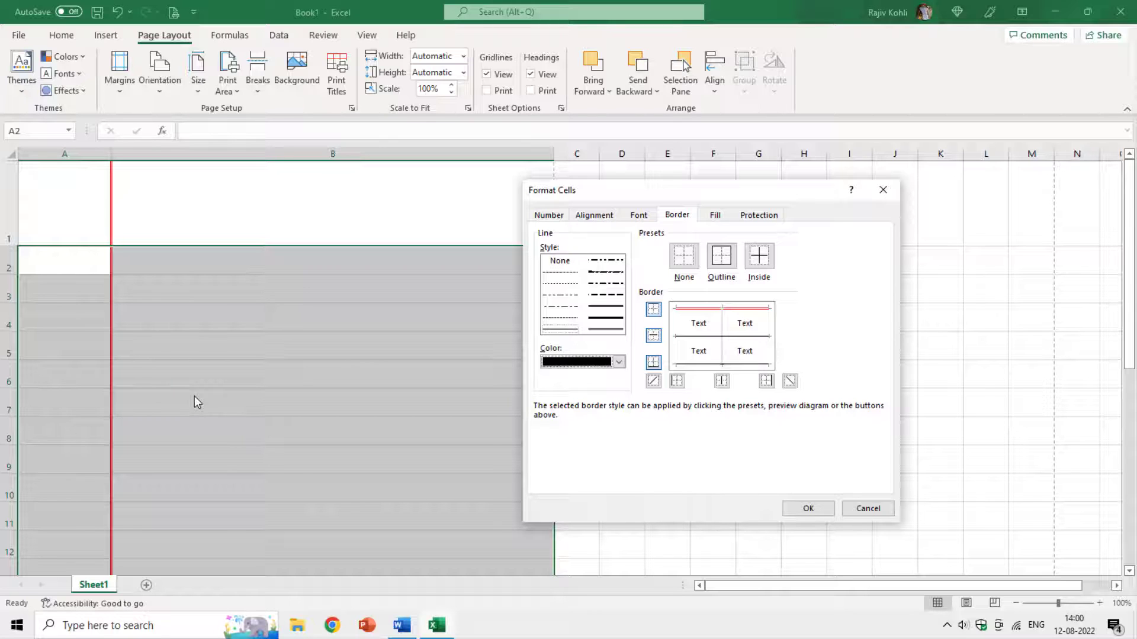
pyautogui.click(798, 510)
pyautogui.click(337, 339)
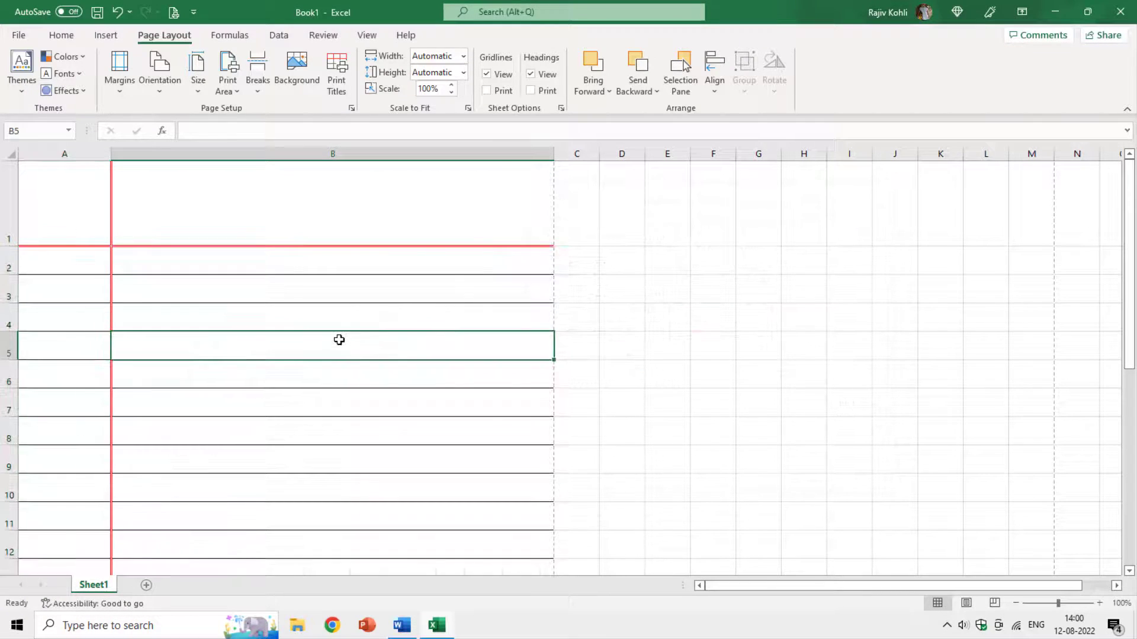
# Step: Check the black ruled lines on the full page in the print preview, and return to the sheet
pyautogui.hotkey('ctrl', 'p')
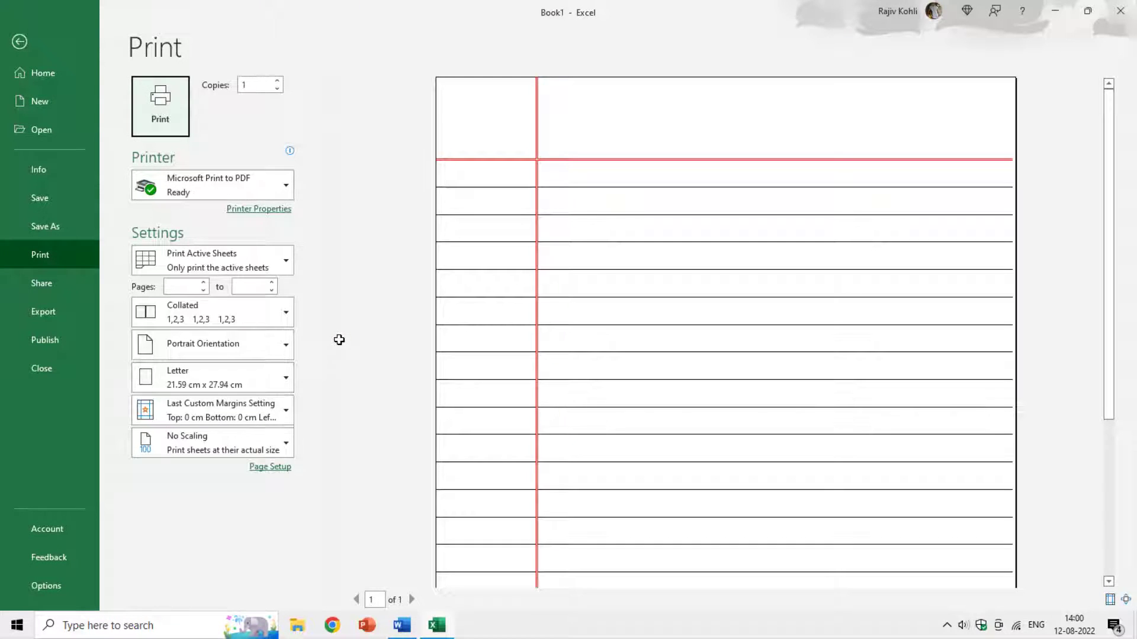
pyautogui.click(684, 322)
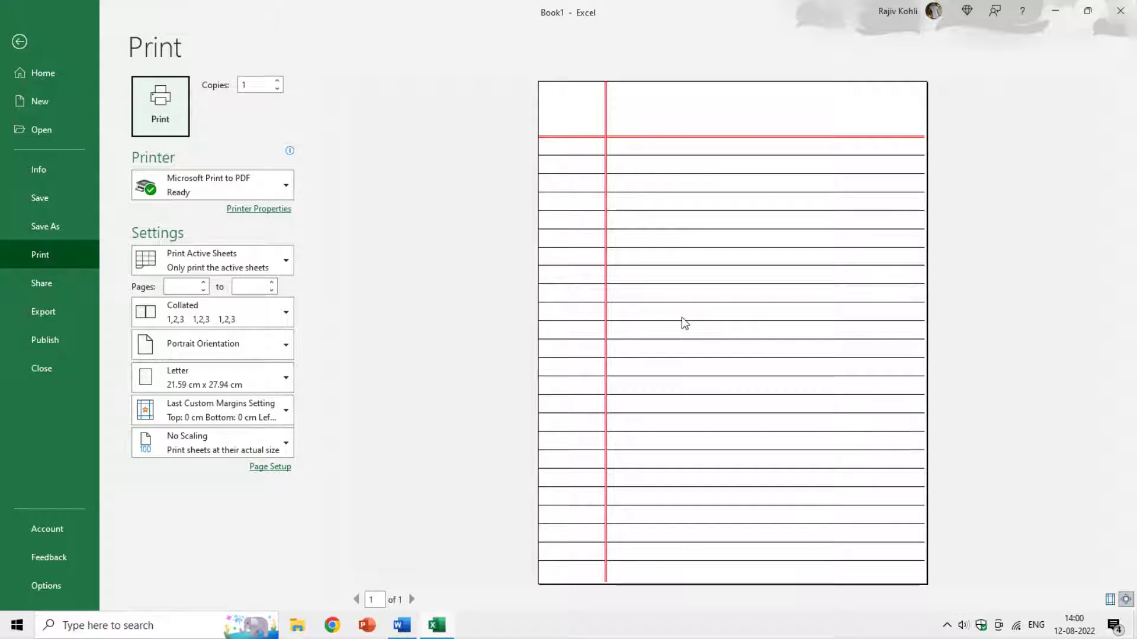
pyautogui.press('Escape')
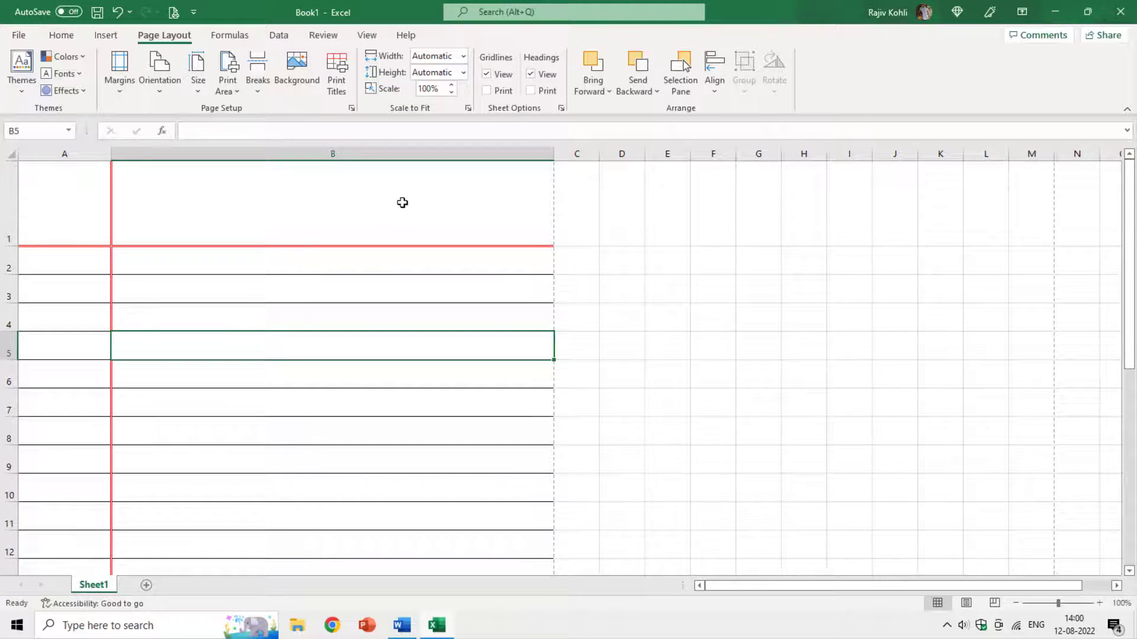
# Step: Draw a rounded rectangle about 6.5 cm wide and 2.7 cm high at the right end of header cell B1
pyautogui.click(106, 35)
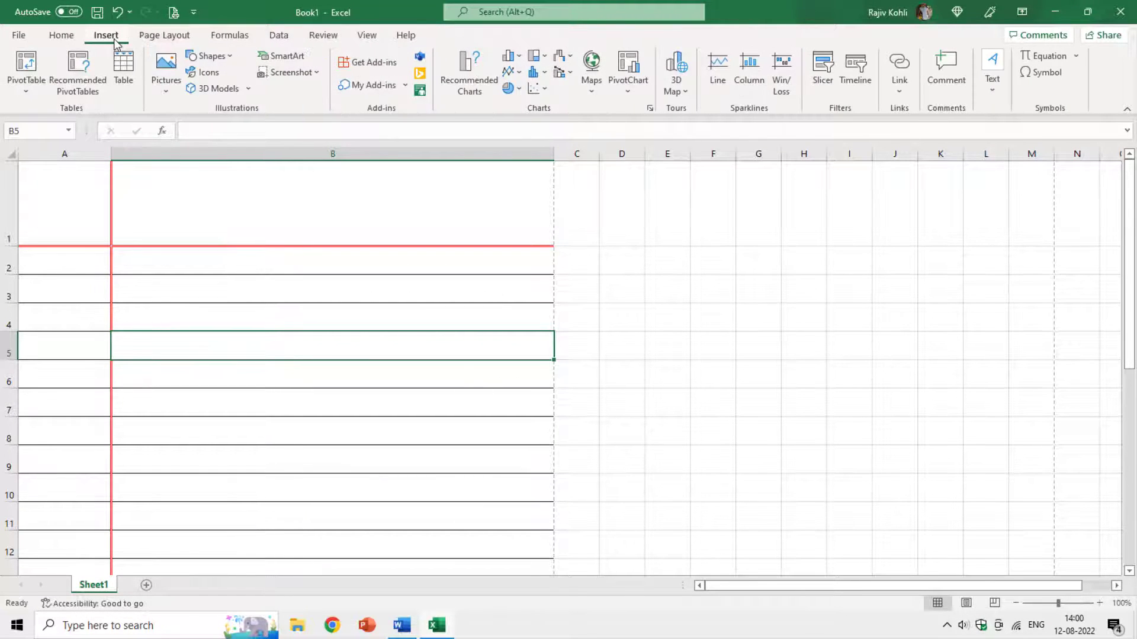
pyautogui.click(211, 56)
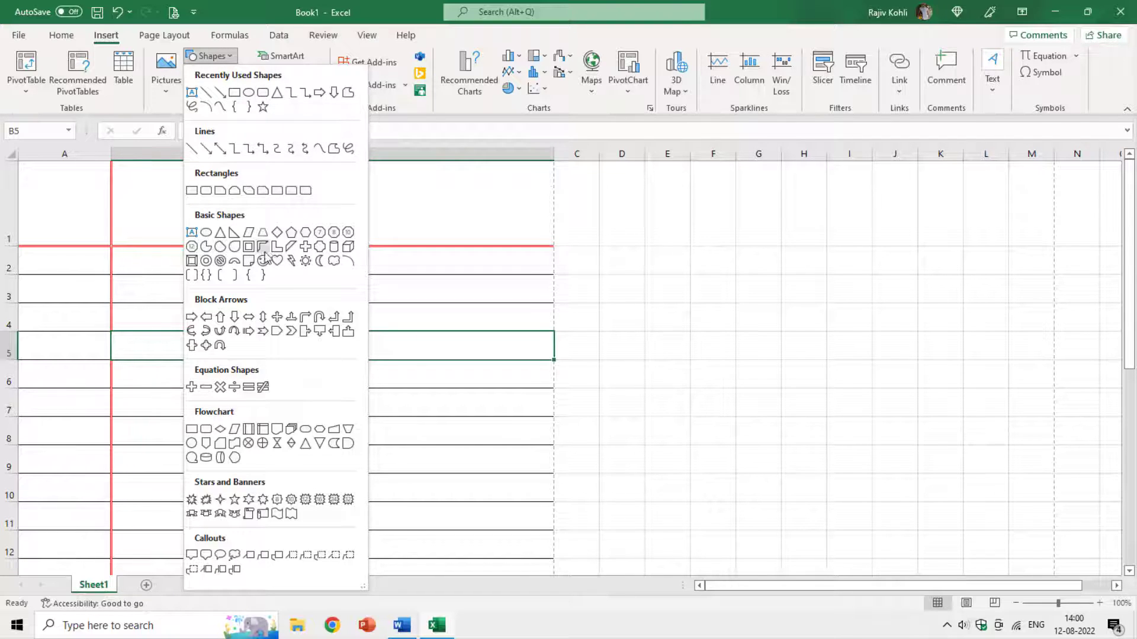
pyautogui.click(263, 107)
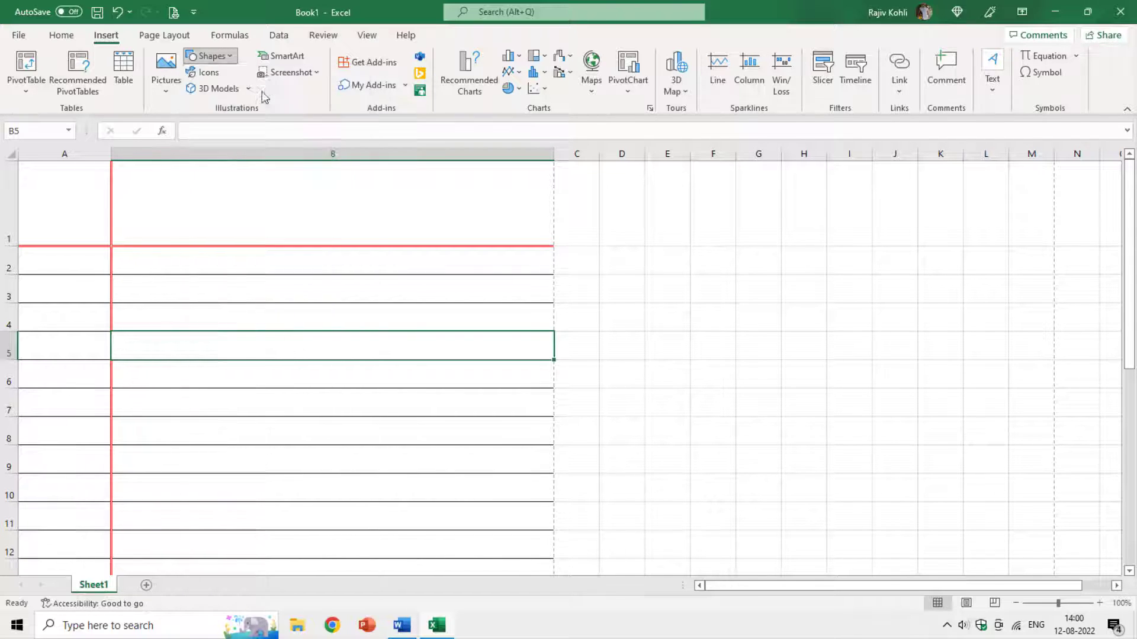
pyautogui.moveTo(369, 165); pyautogui.dragTo(542, 238)
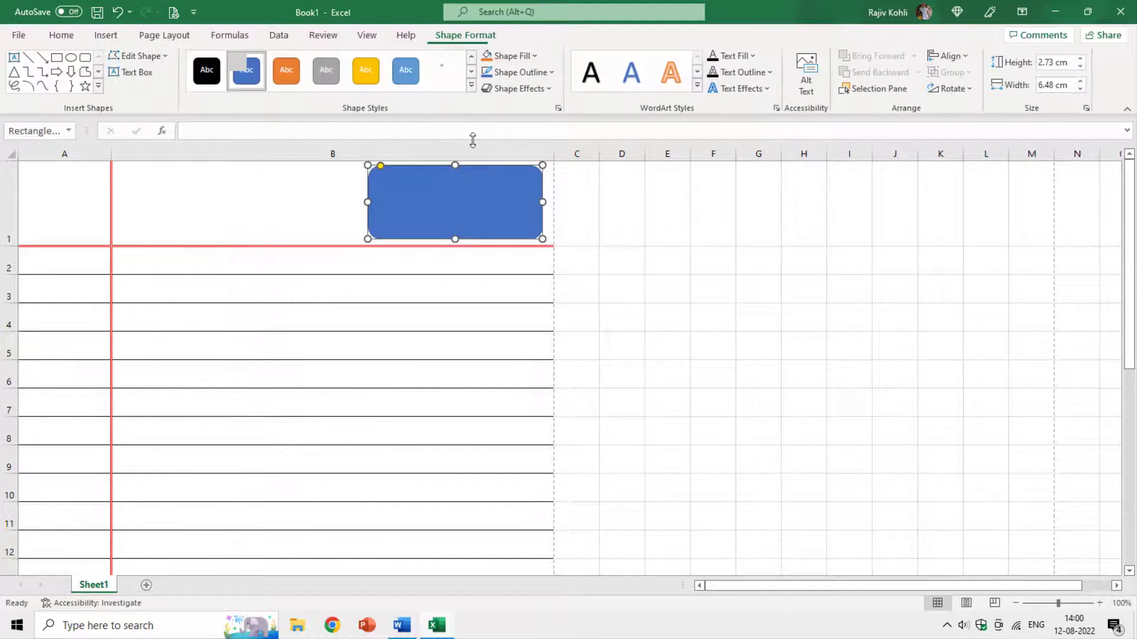
# Step: Remove the rounded rectangle's fill and give it a red 2¼ pt outline
pyautogui.click(529, 60)
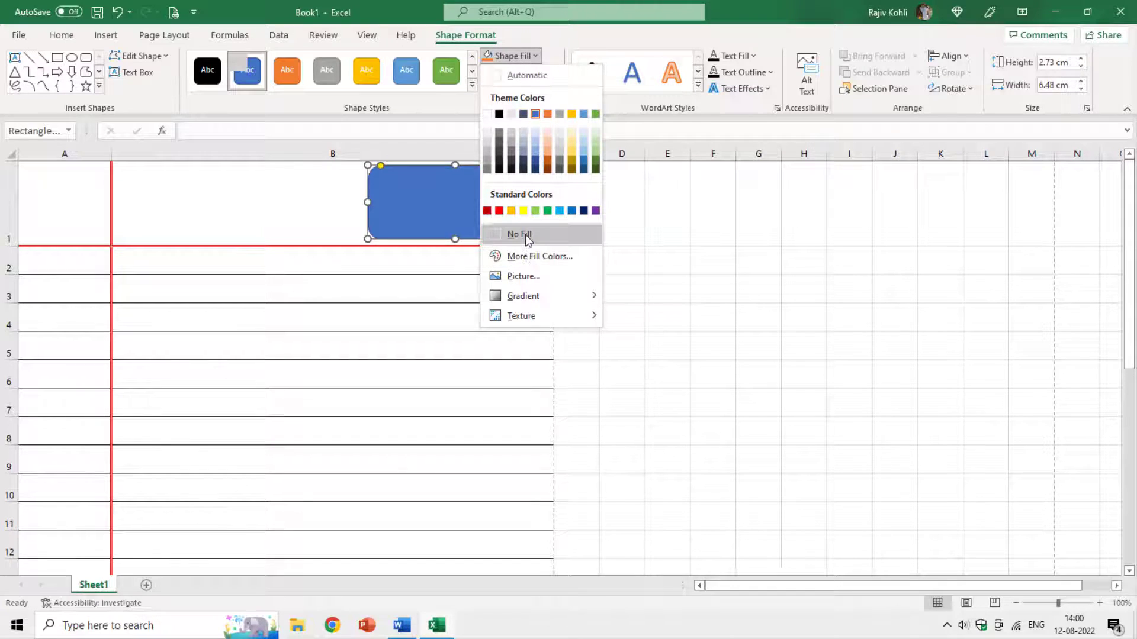
pyautogui.click(524, 235)
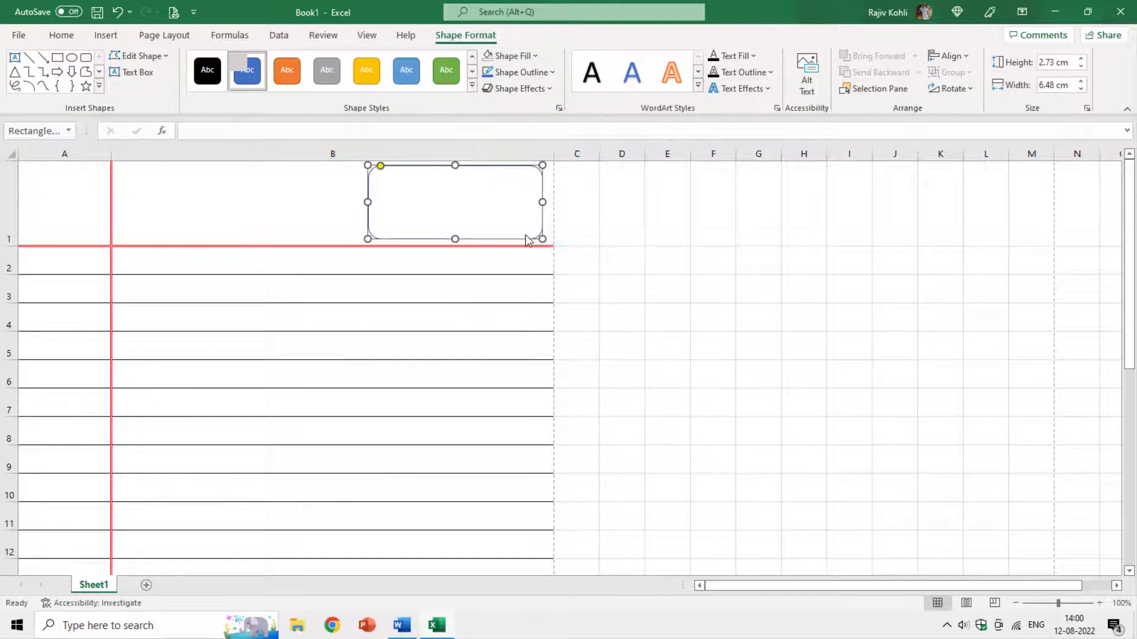
pyautogui.click(533, 72)
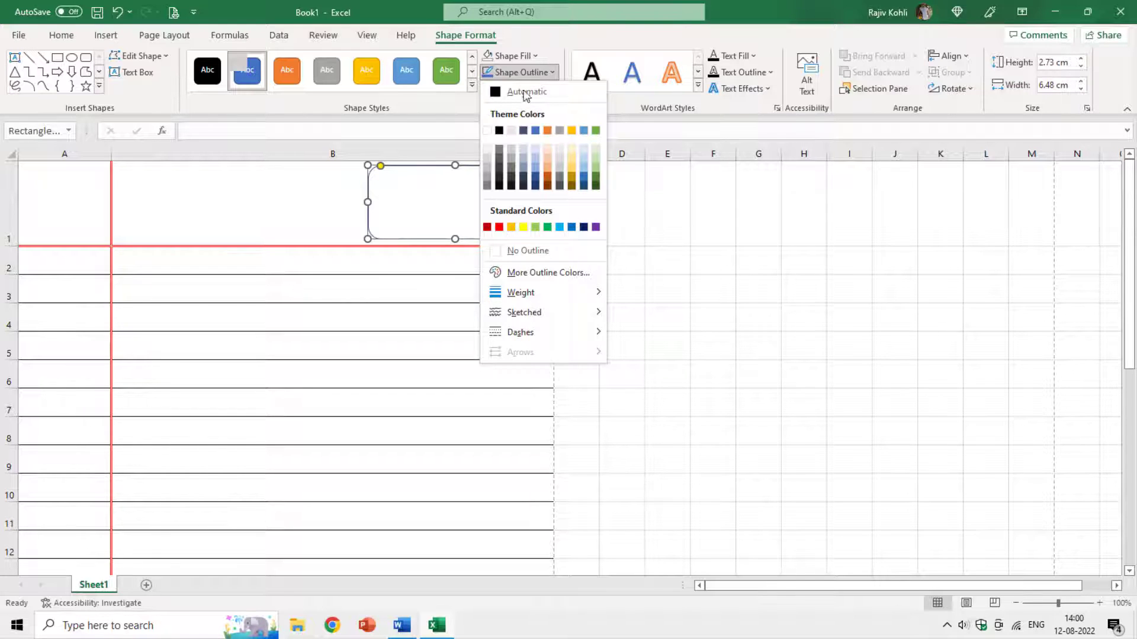
pyautogui.click(499, 130)
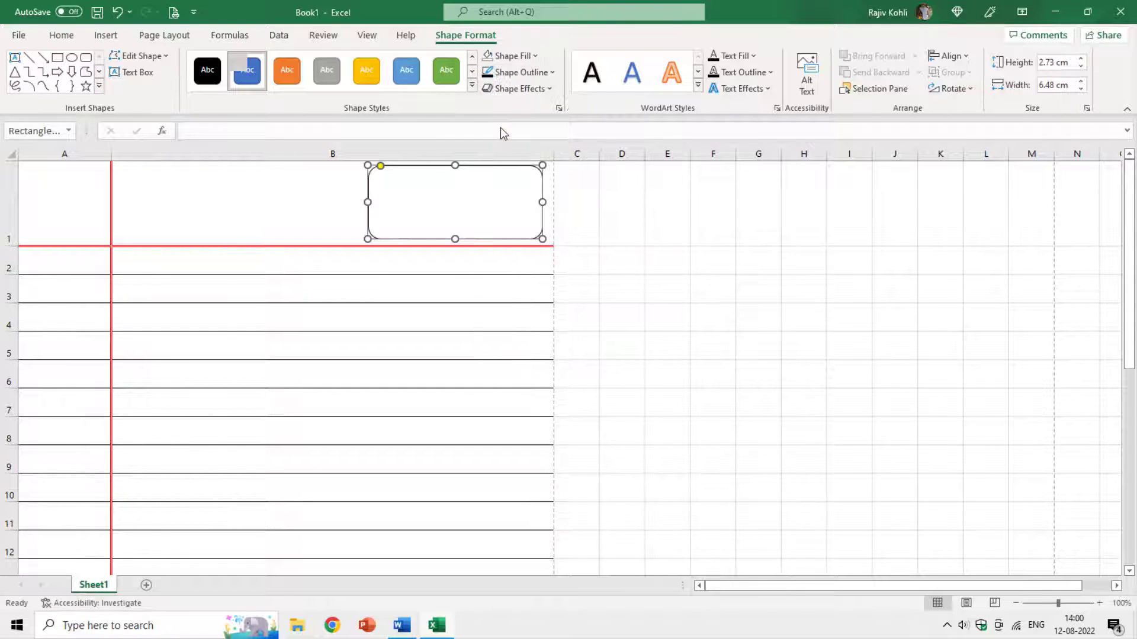
pyautogui.click(532, 72)
pyautogui.moveTo(561, 302)
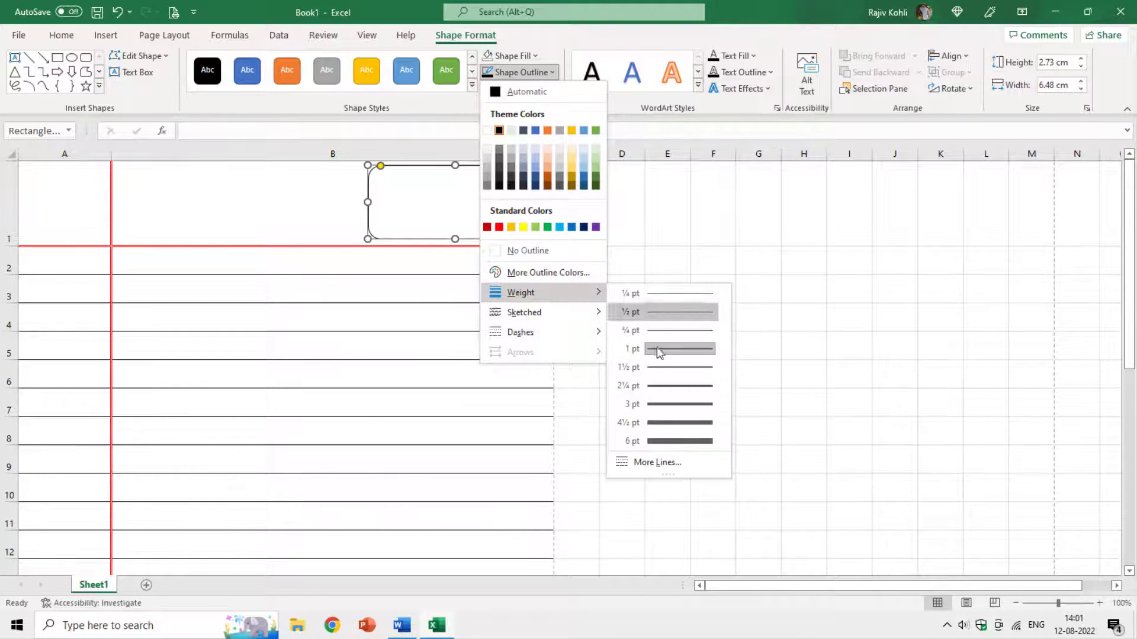
pyautogui.click(661, 385)
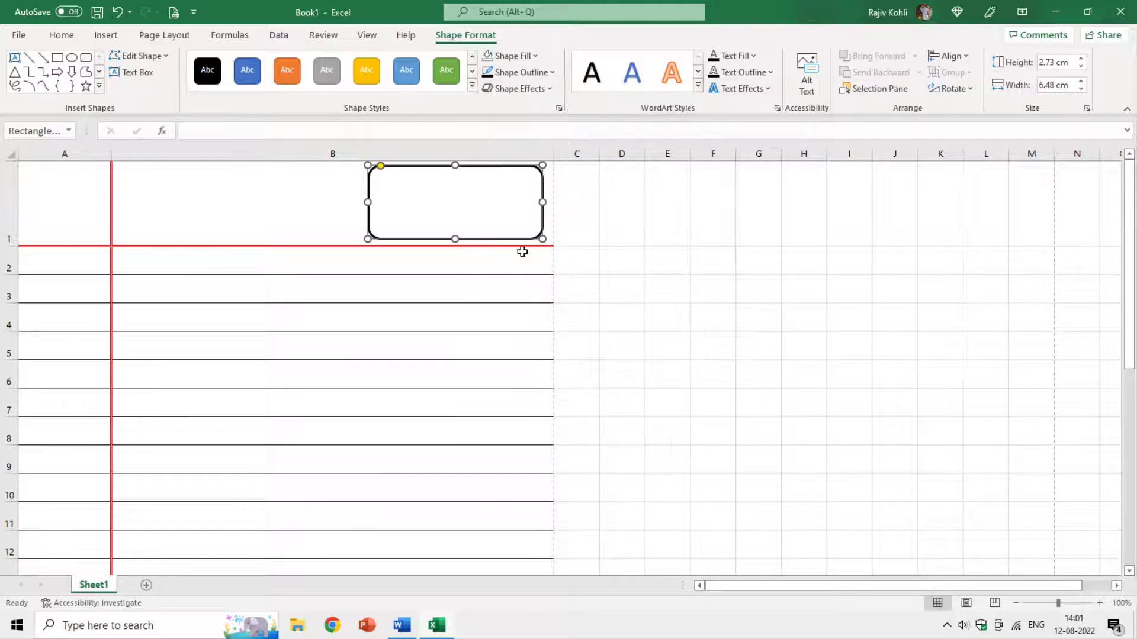
pyautogui.click(519, 73)
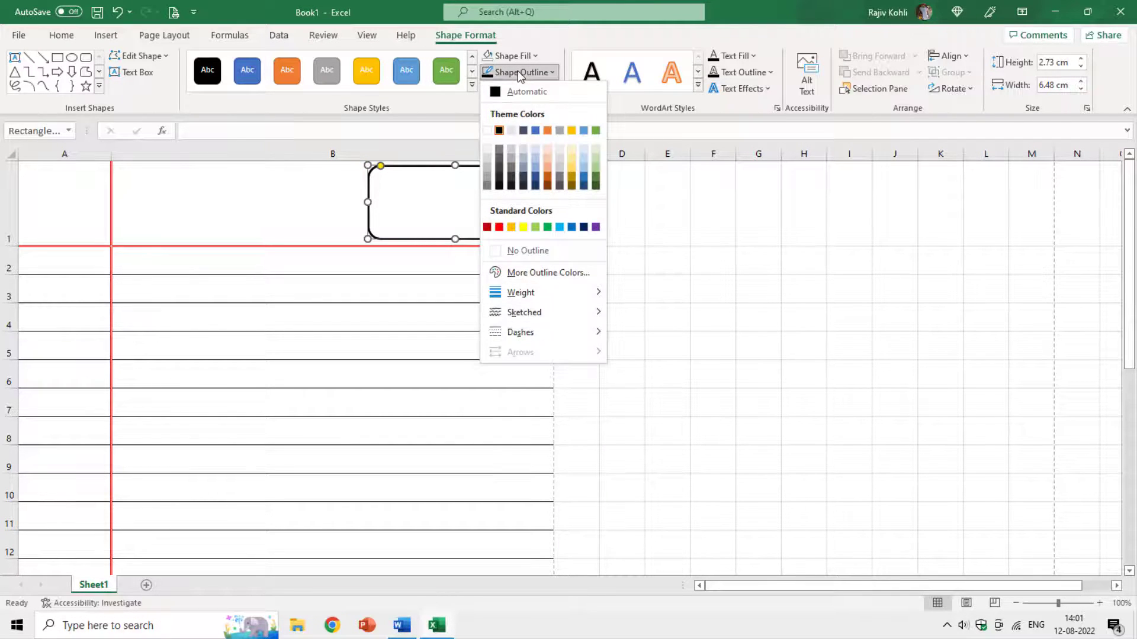
pyautogui.click(499, 227)
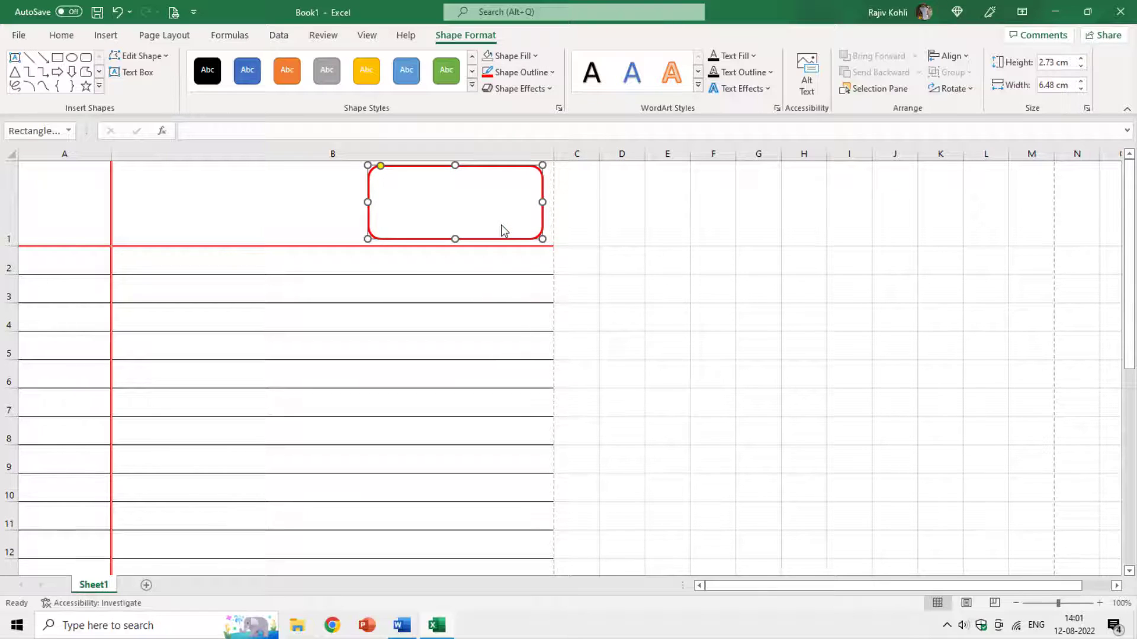
# Step: Enter the text "Date;" inside the rounded rectangle and give it a dark text fill
pyautogui.rightClick(432, 169)
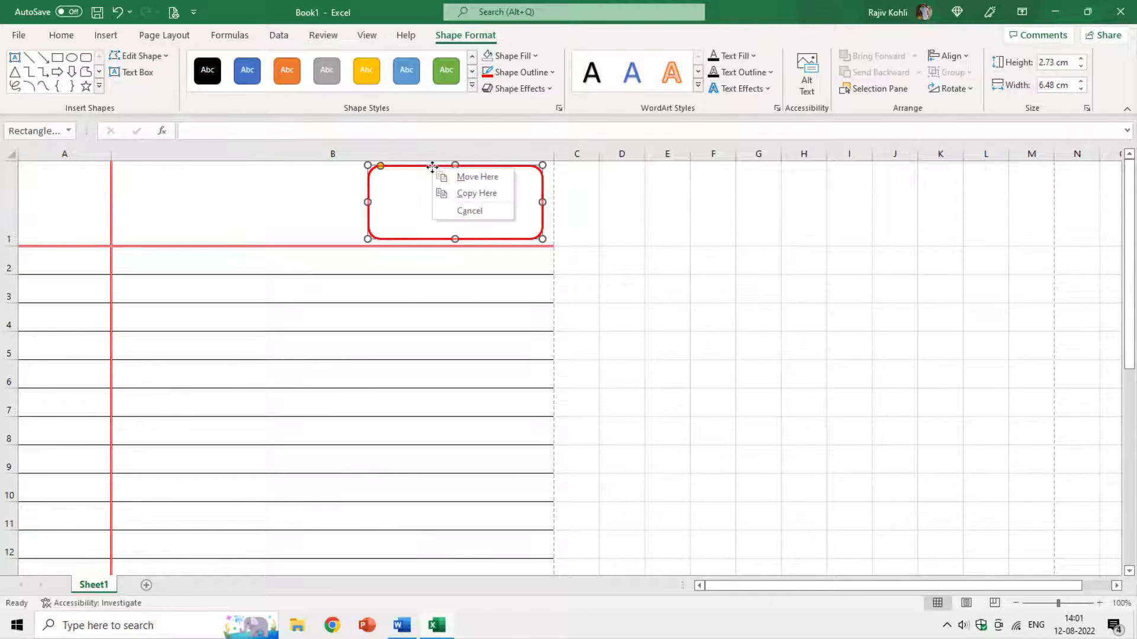
pyautogui.press('Escape')
pyautogui.rightClick(417, 167)
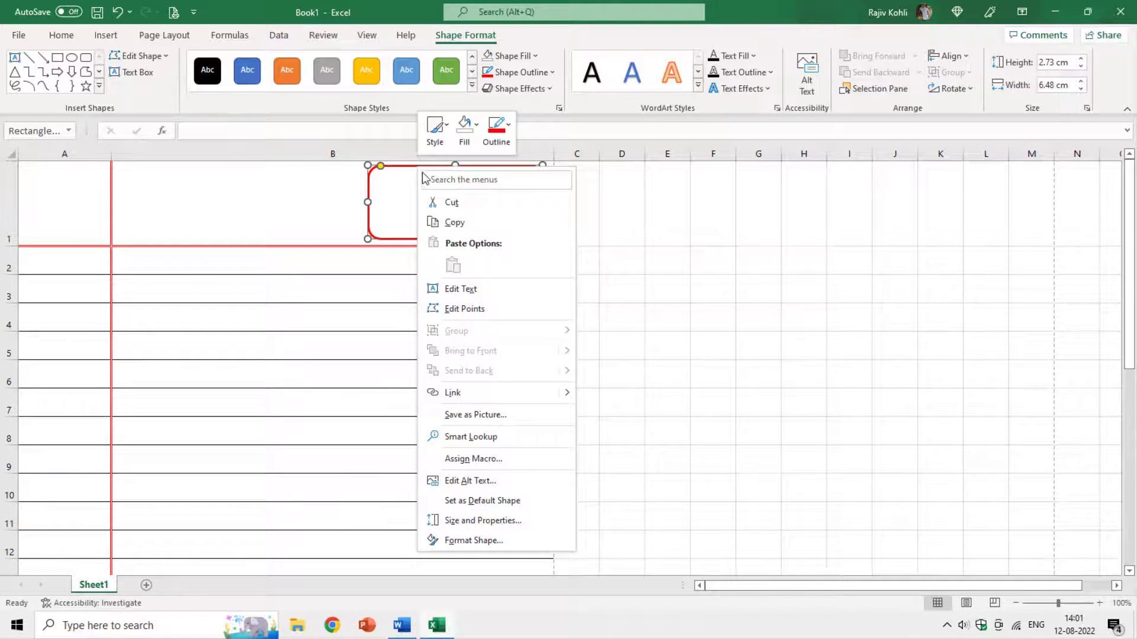
pyautogui.click(493, 290)
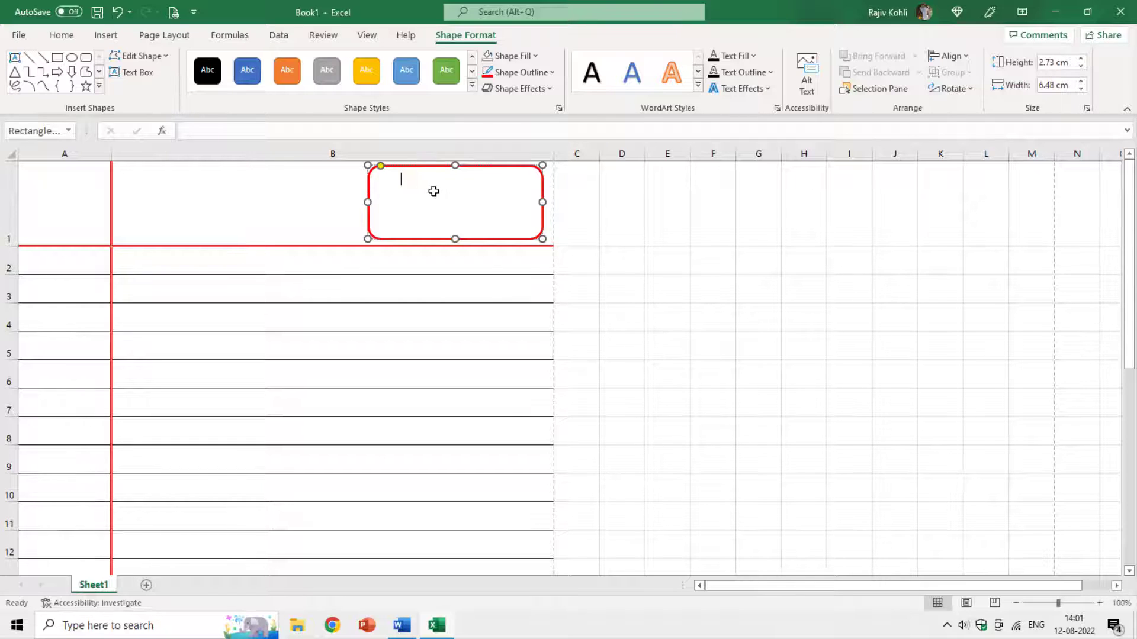
pyautogui.click(737, 58)
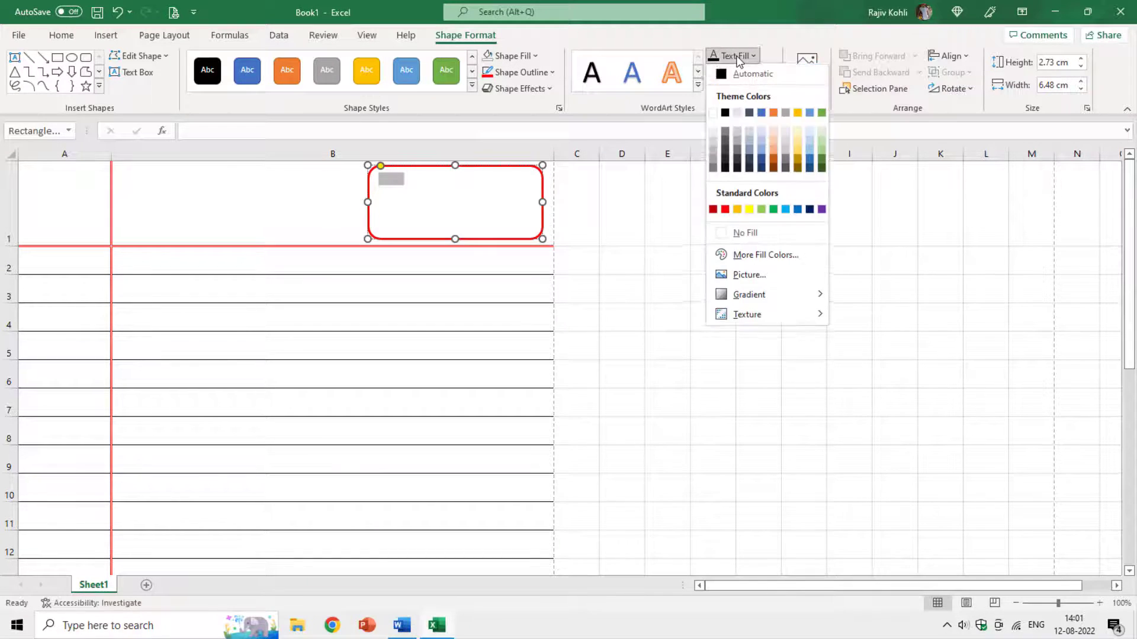
pyautogui.click(726, 130)
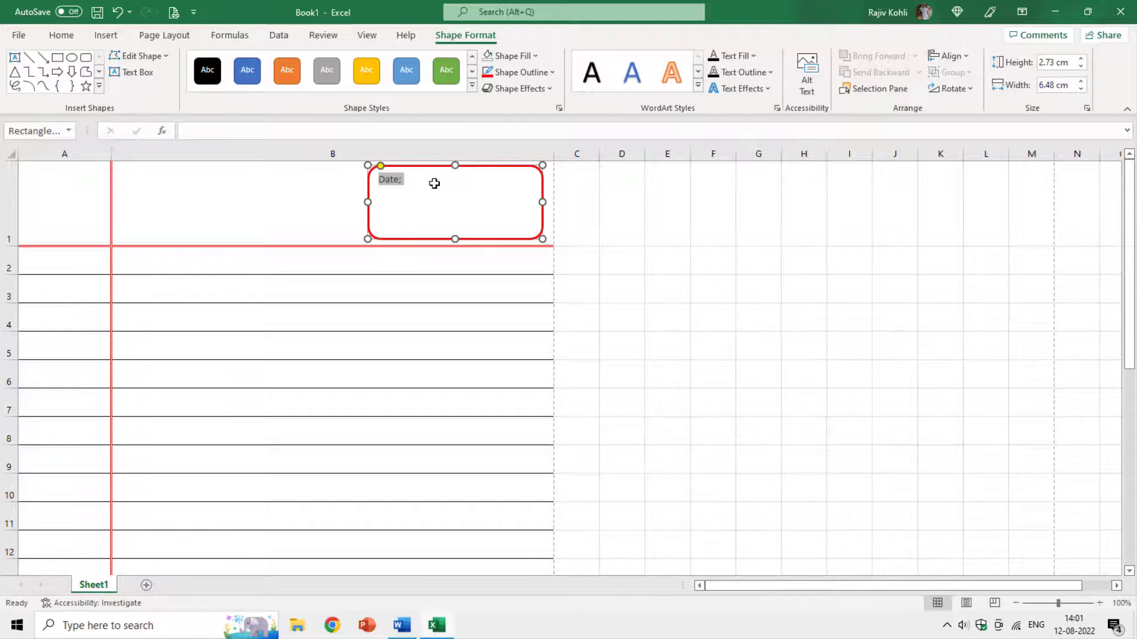
# Step: Make the box text spaced, dotted "Date" and "Page" lines below a blank line, and narrow the box from its left side
pyautogui.click(433, 183)
pyautogui.click(401, 179)
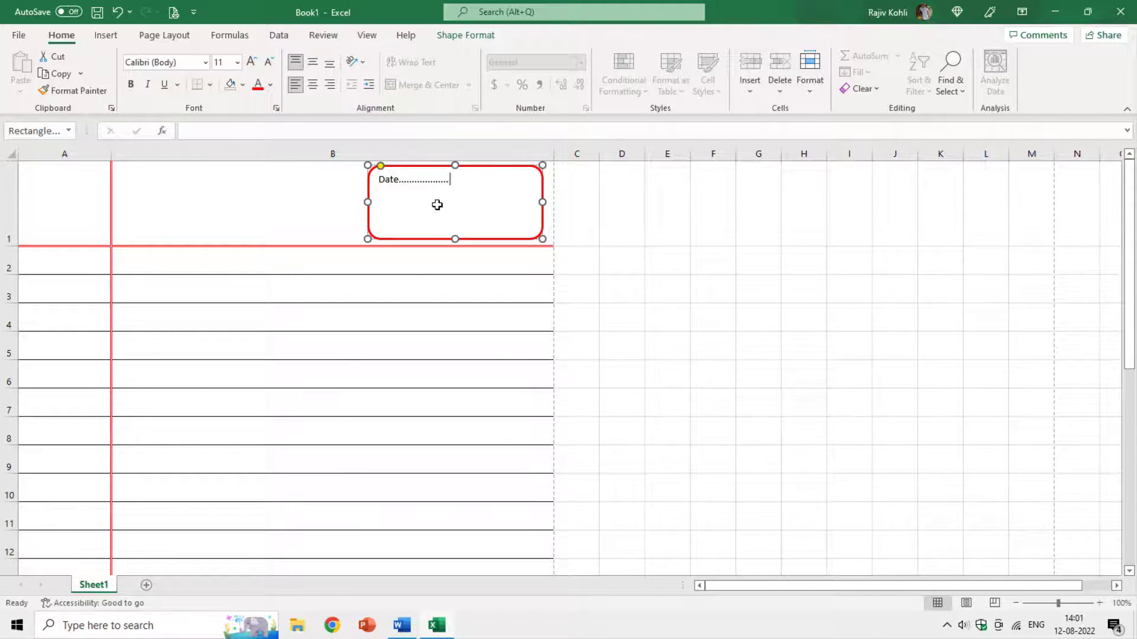
pyautogui.write('age')
pyautogui.press('Return')
pyautogui.press('Up')
pyautogui.press('Up')
pyautogui.press('Return')
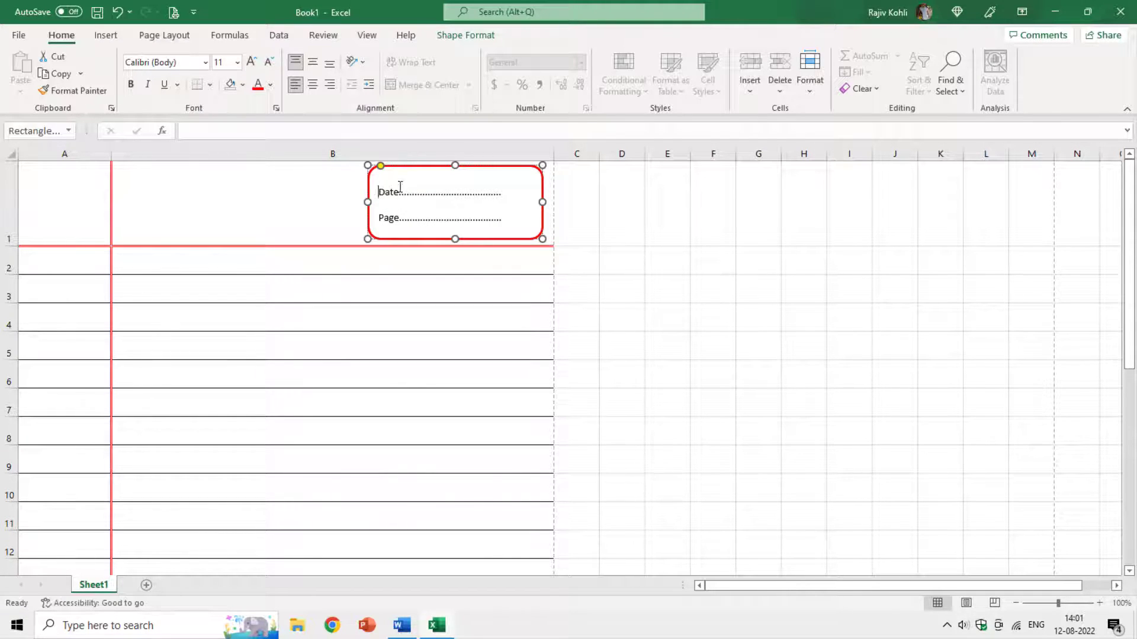
pyautogui.moveTo(367, 202); pyautogui.dragTo(395, 203)
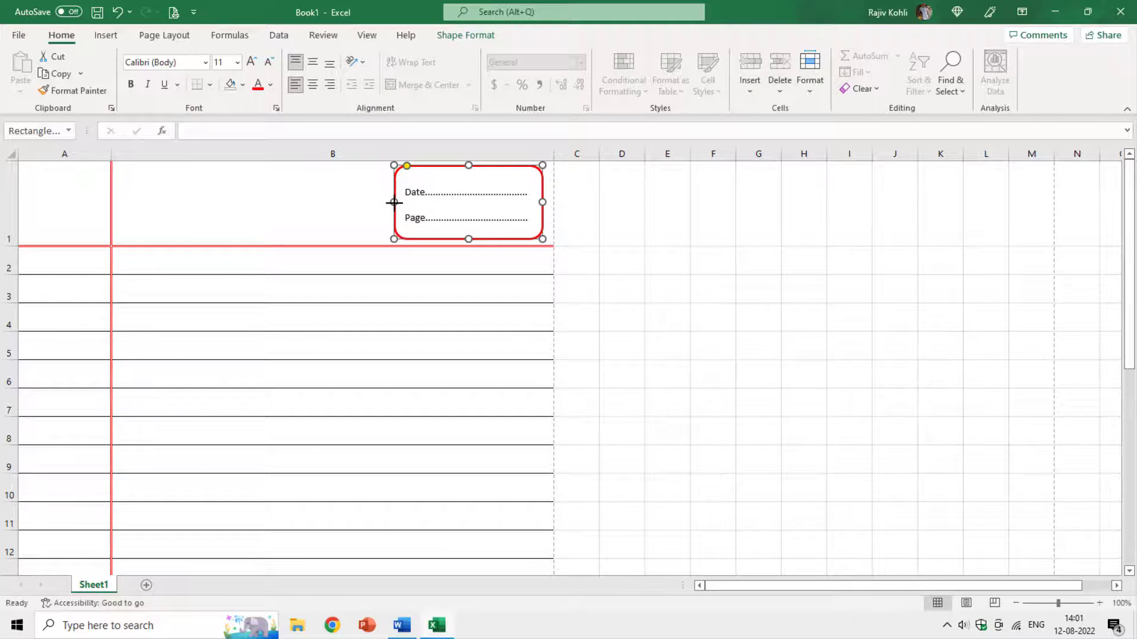
# Step: Enter the heading "CHAPTER: The Wind and The Sun" in cell B2 and centre it horizontally
pyautogui.click(201, 272)
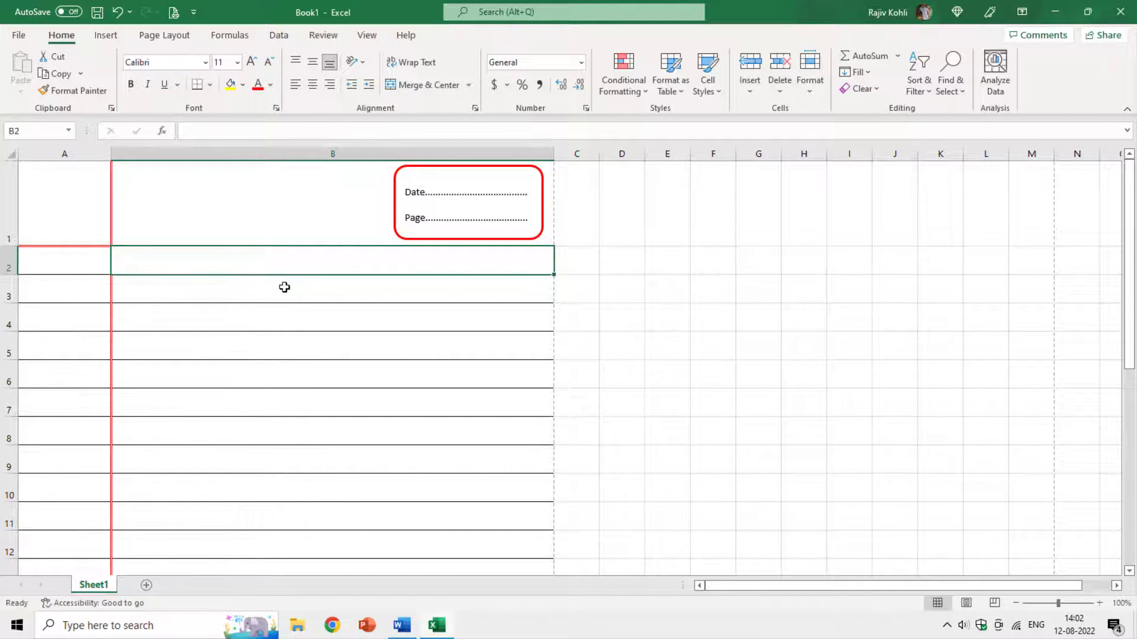
pyautogui.write('CHAPTER:')
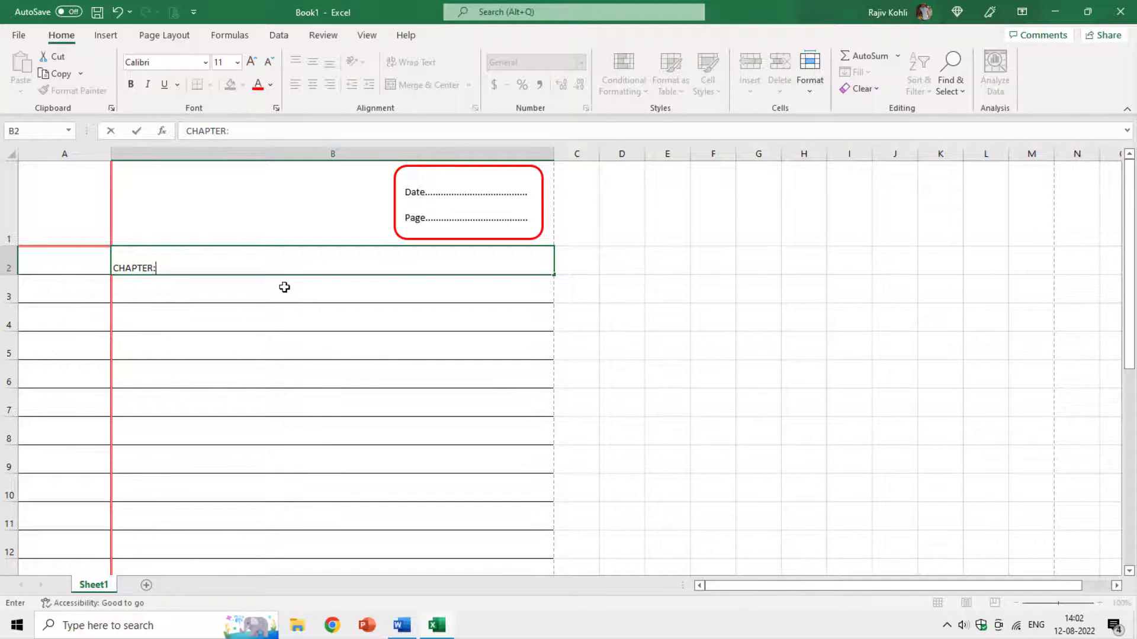
pyautogui.write(' The Wind an')
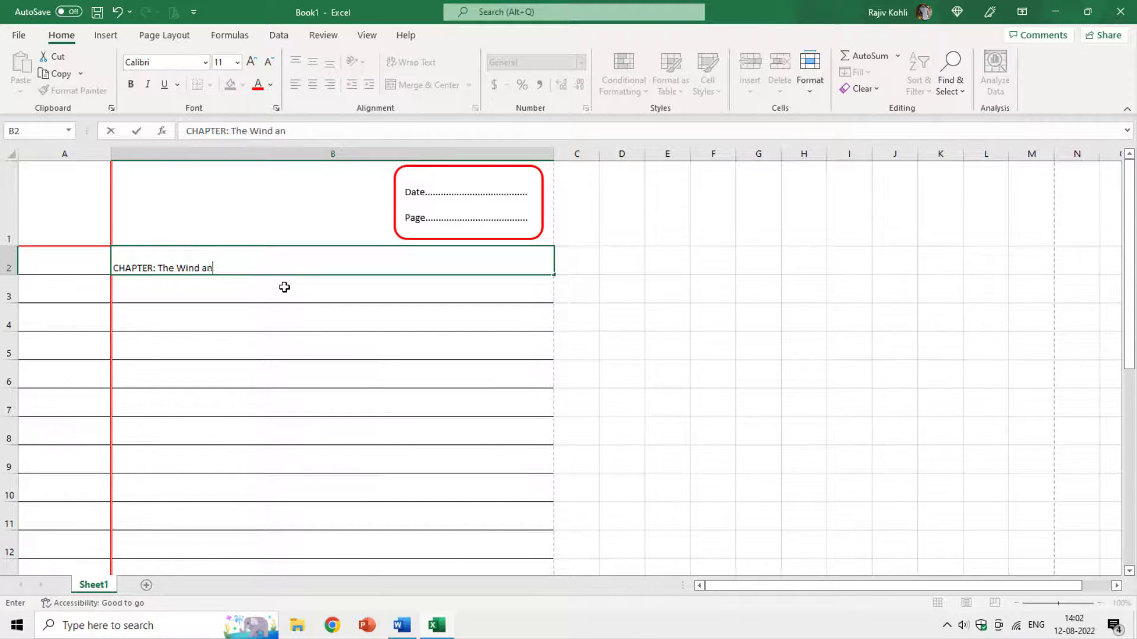
pyautogui.write('d The Sun')
pyautogui.press('Return')
pyautogui.press('Up')
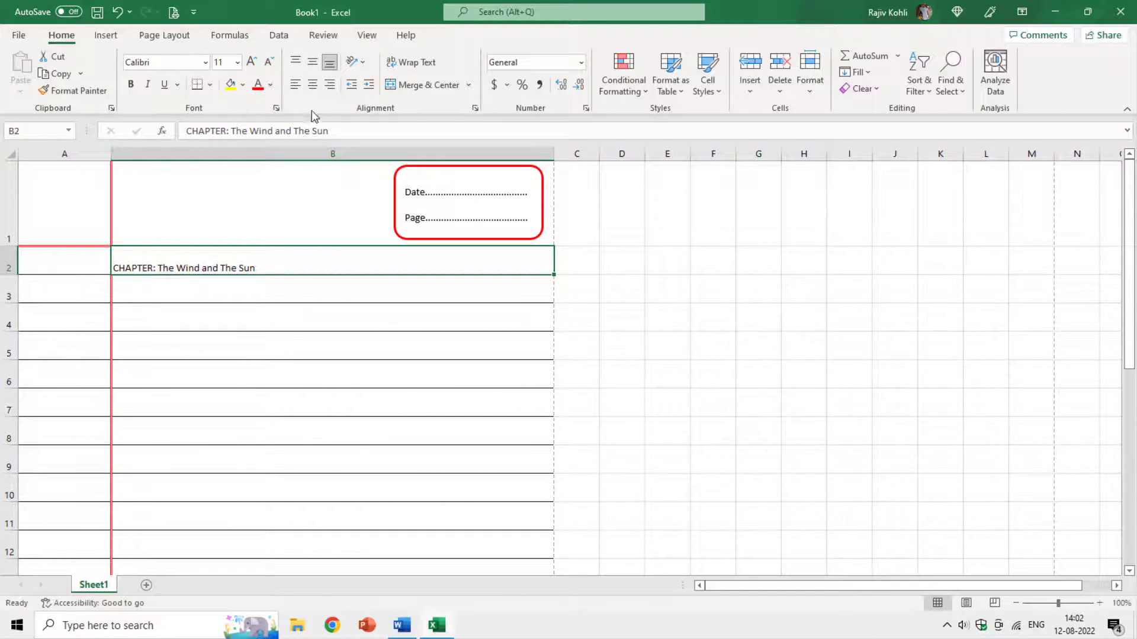
pyautogui.click(312, 84)
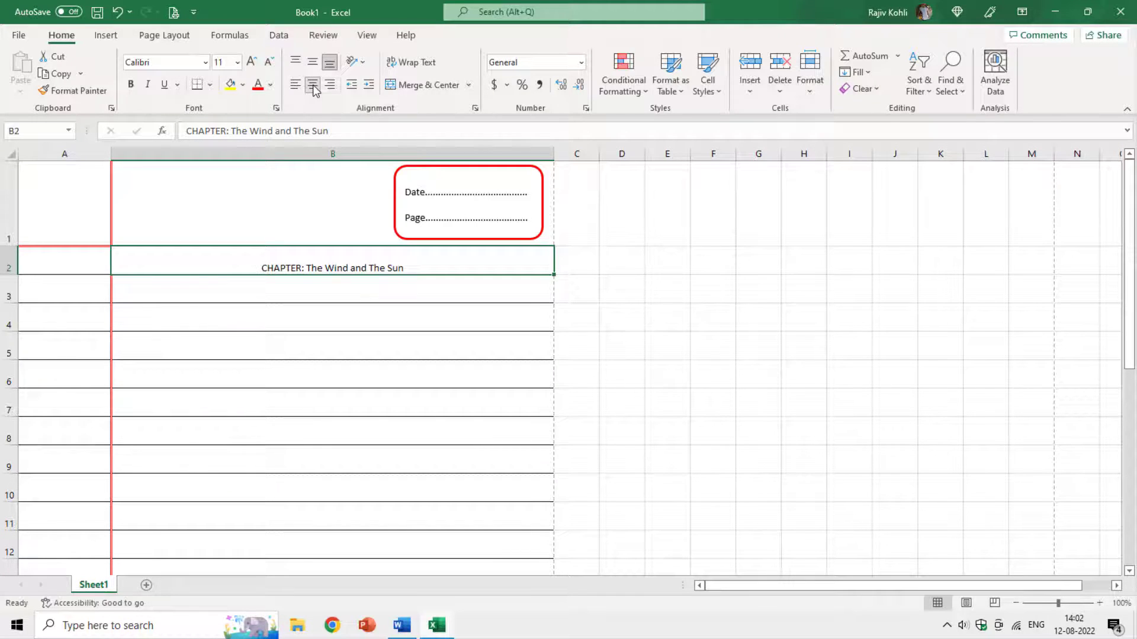
# Step: Make the chapter heading in cell B2 bold, 18 pt and red
pyautogui.click(131, 84)
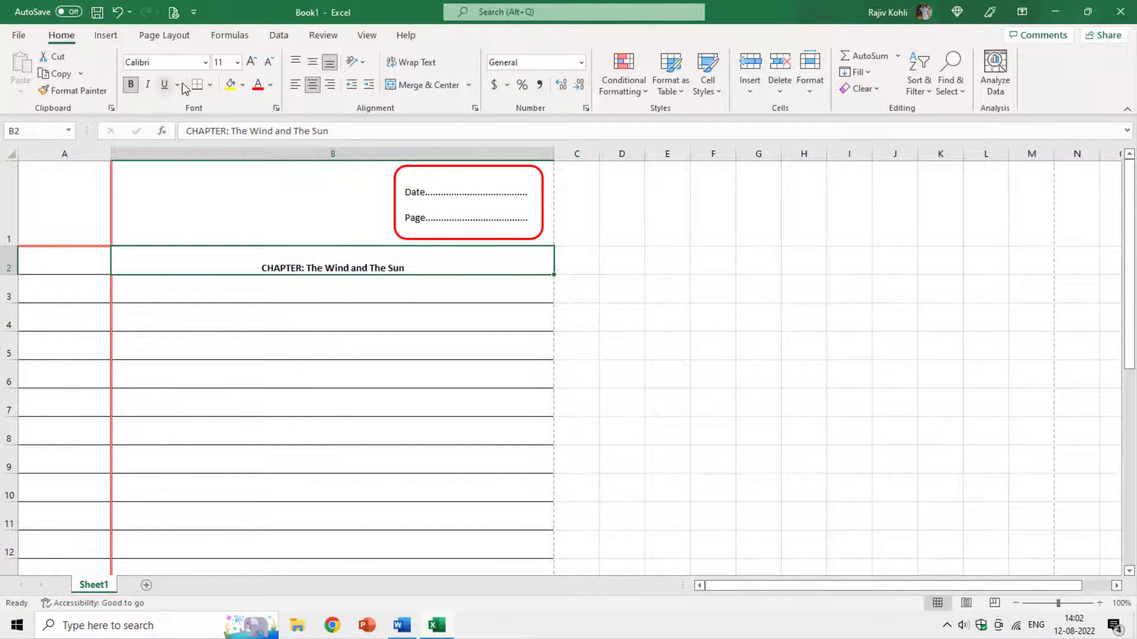
pyautogui.click(252, 61)
pyautogui.click(251, 61)
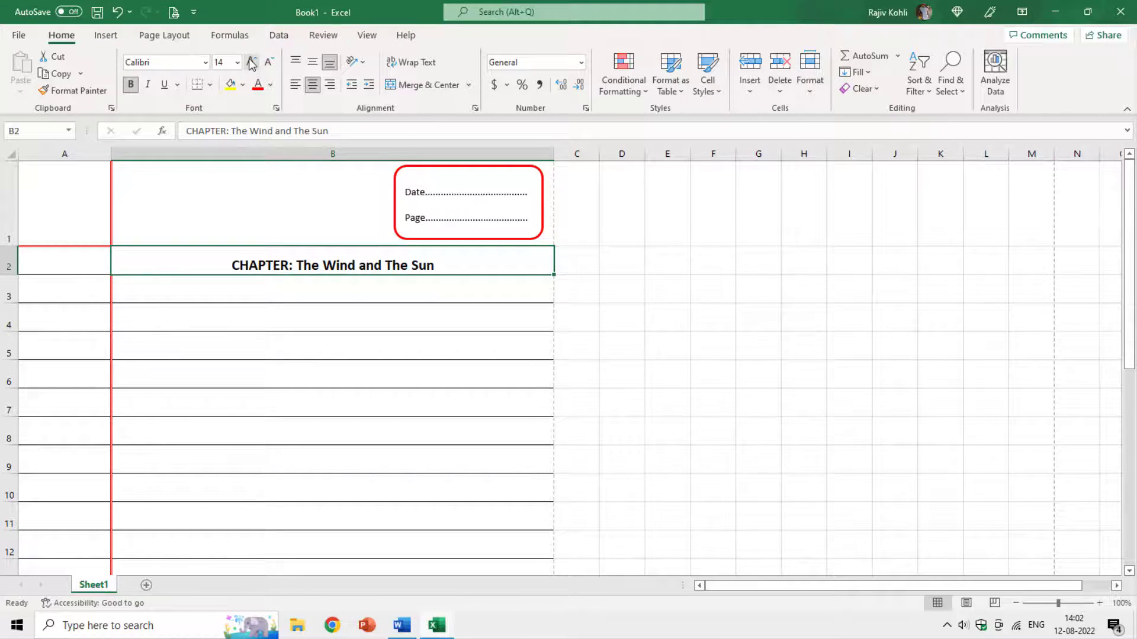
pyautogui.click(251, 62)
pyautogui.click(251, 62)
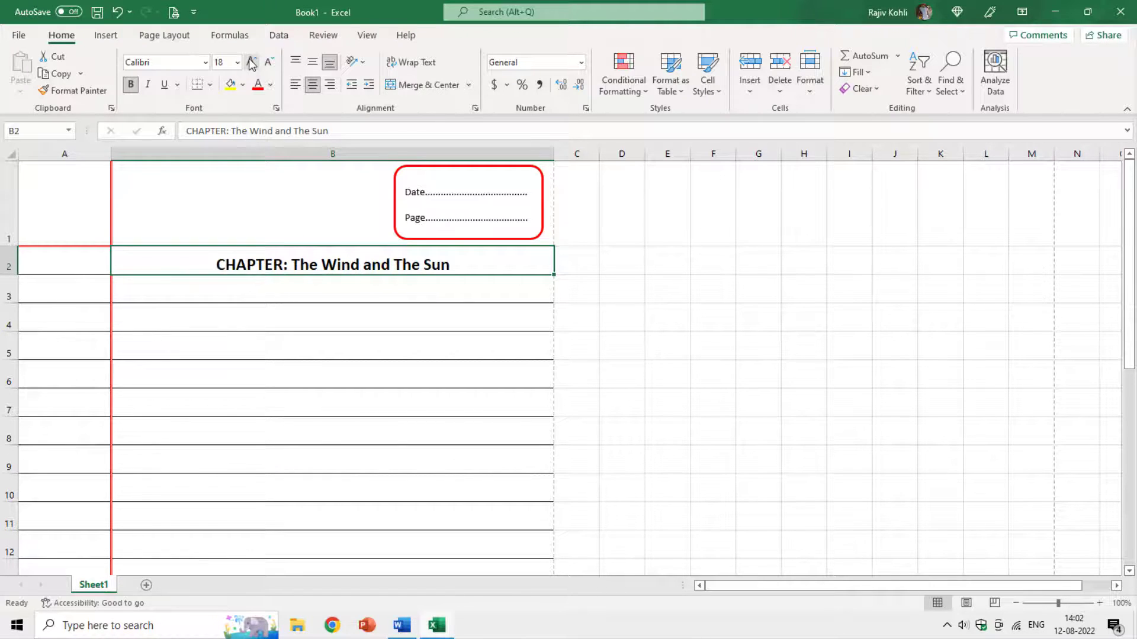
pyautogui.click(259, 89)
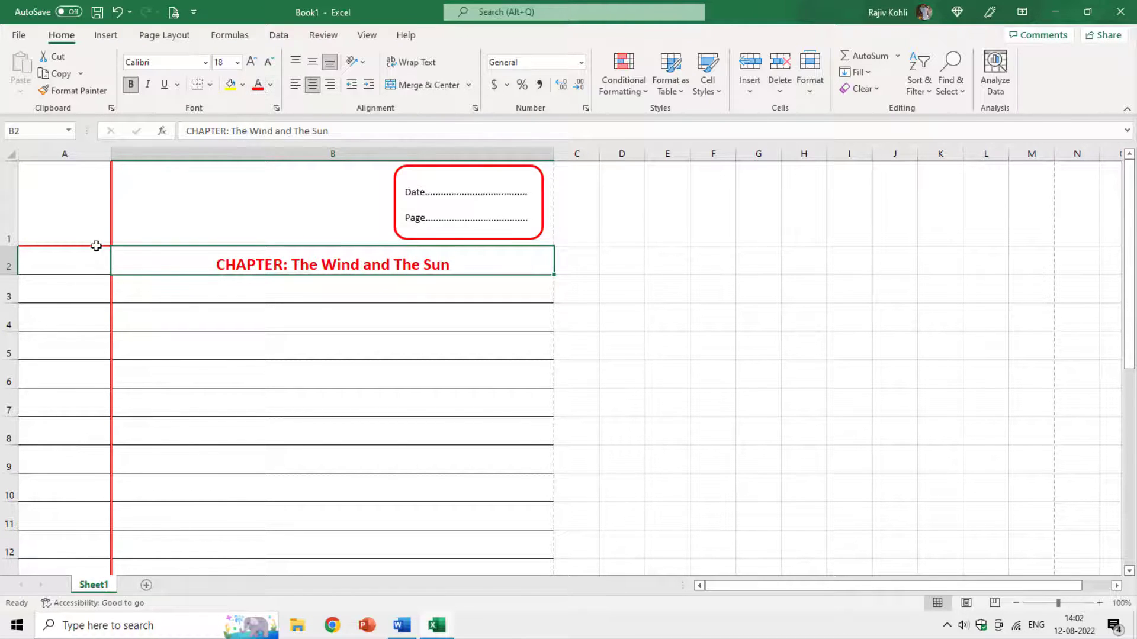
# Step: Enter the label "Q1." in cell A3 and the question "What did the wind do to get the man's coat off?" in B3
pyautogui.click(56, 293)
pyautogui.write('Q1')
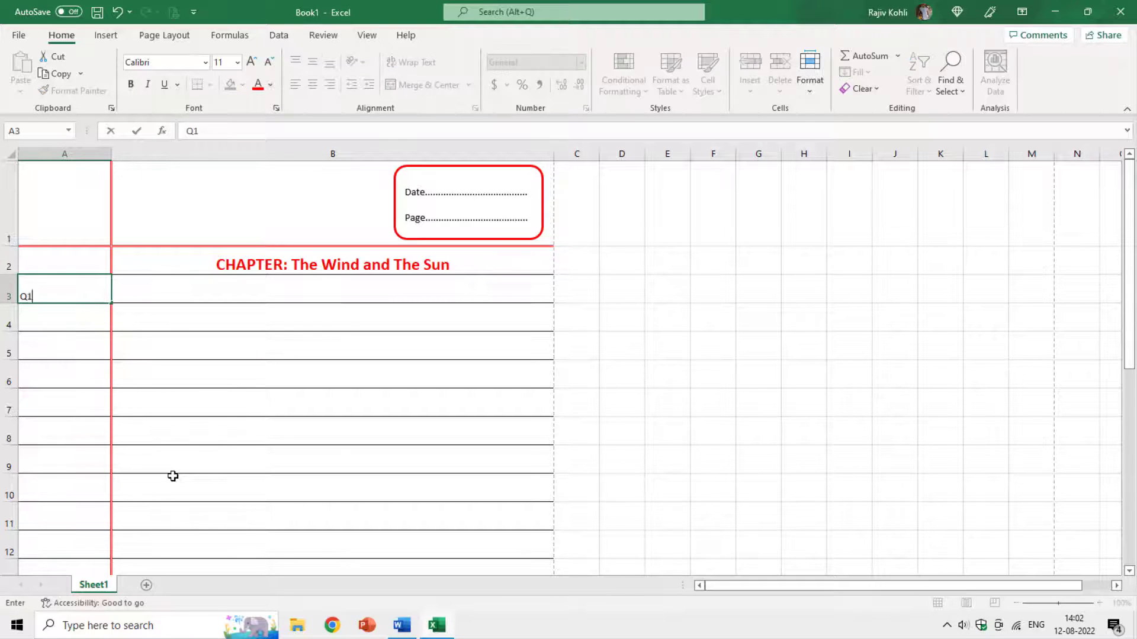
pyautogui.write('.')
pyautogui.press('Tab')
pyautogui.write('Wha')
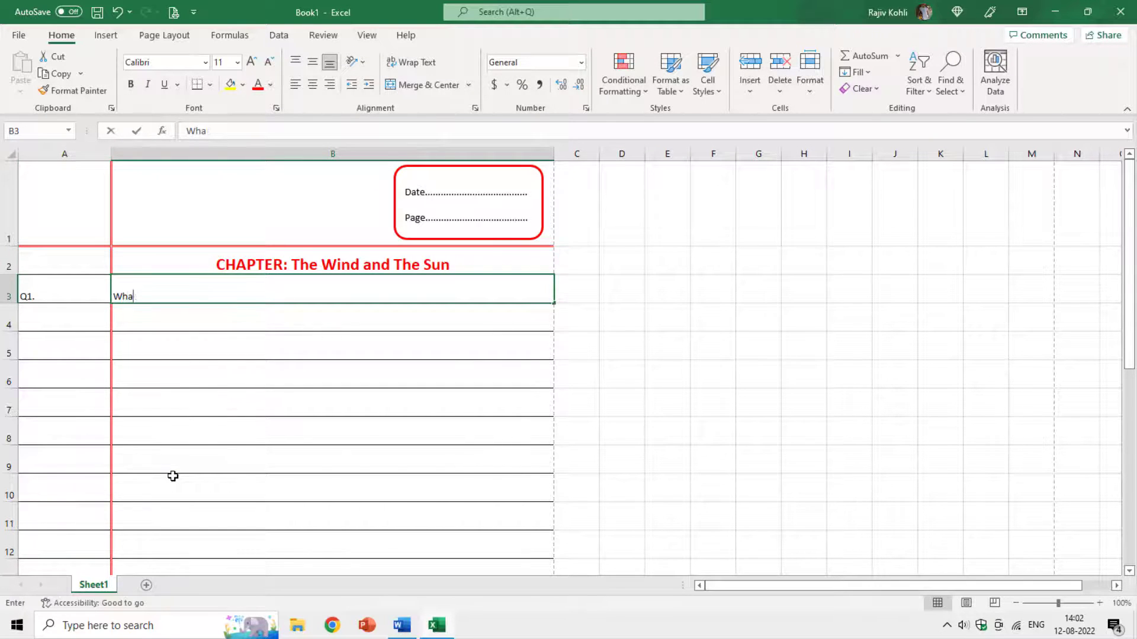
pyautogui.write('t did the wind ')
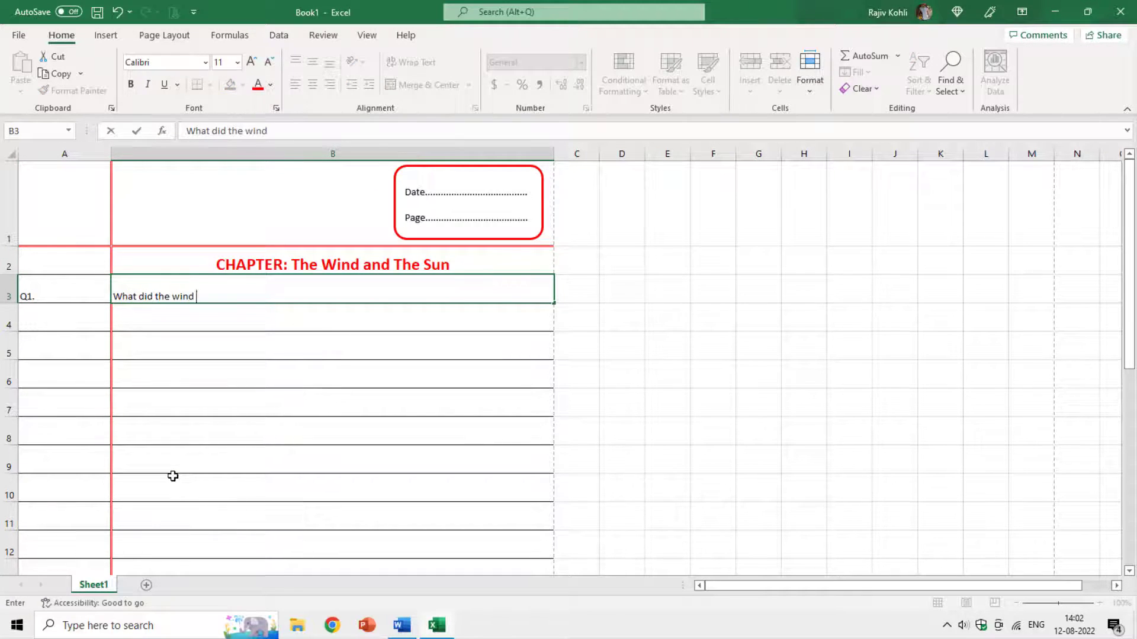
pyautogui.write('do to get the')
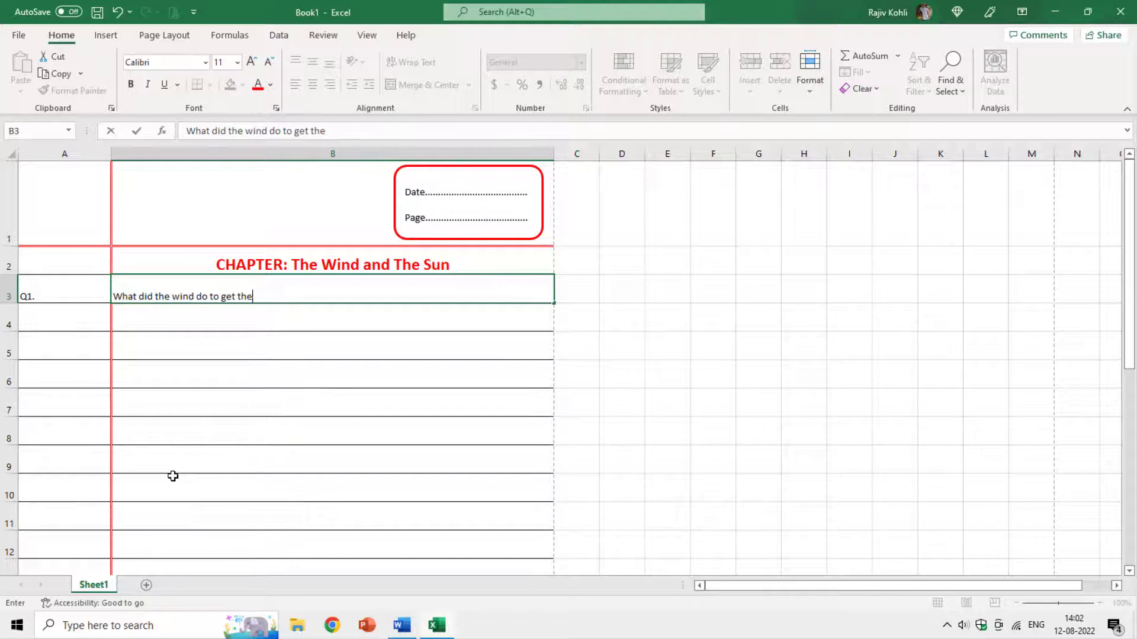
pyautogui.write(" man's coat off?")
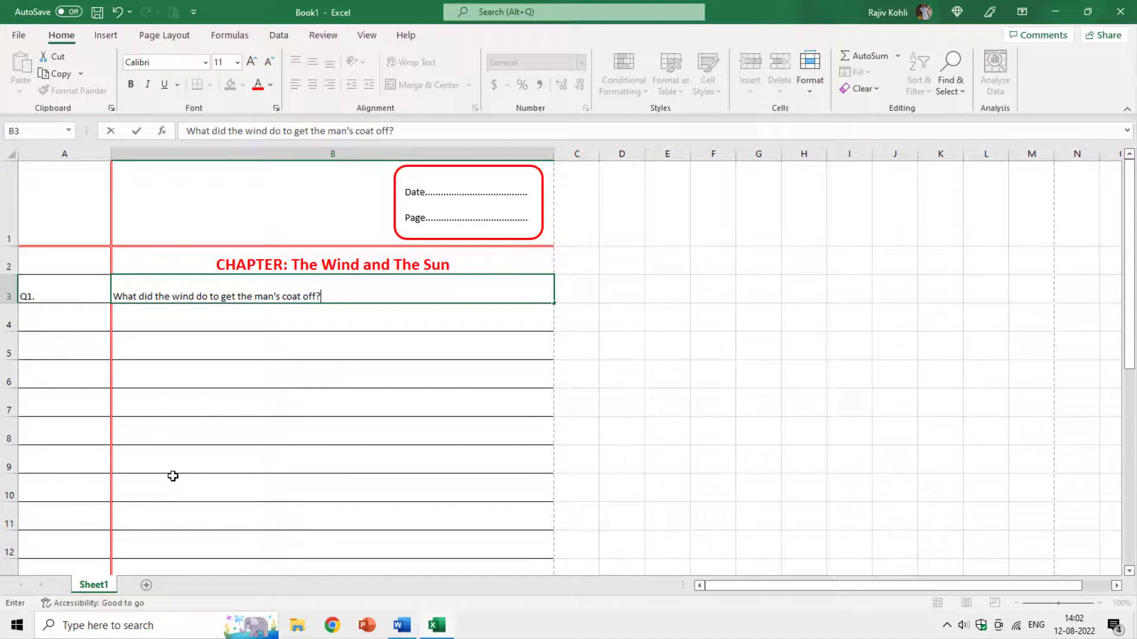
# Step: Enter the label "Ans." in cell A4 and the answer "The wind began to blow hard to get the man's coat off." in B4
pyautogui.press('Return')
pyautogui.write('Ans.')
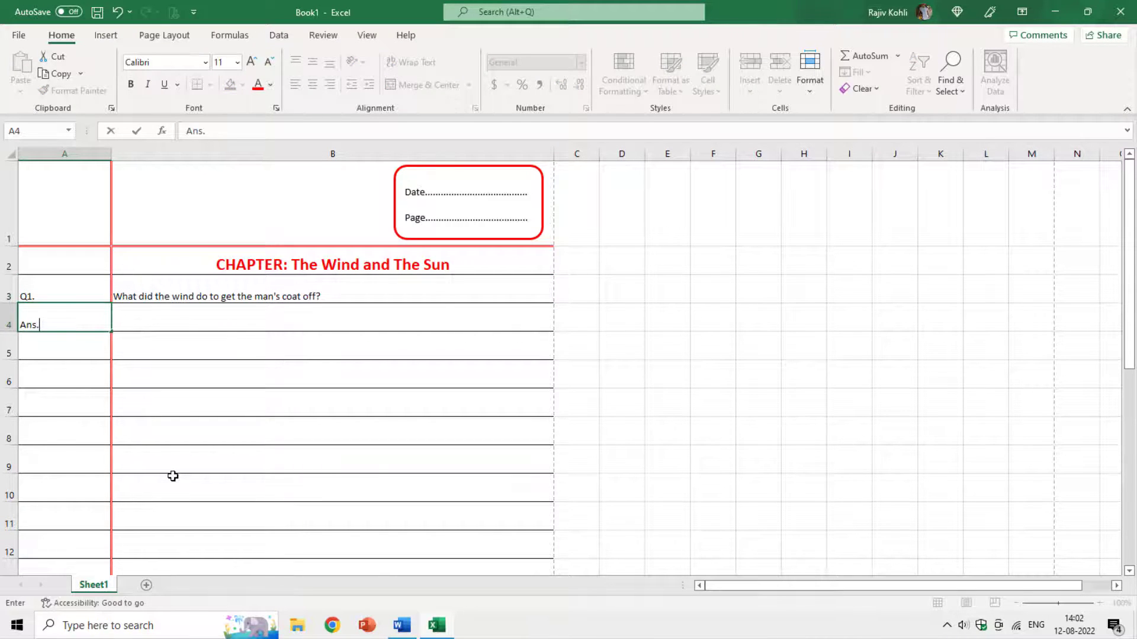
pyautogui.press('Tab')
pyautogui.write('The wind begh')
pyautogui.write('n to')
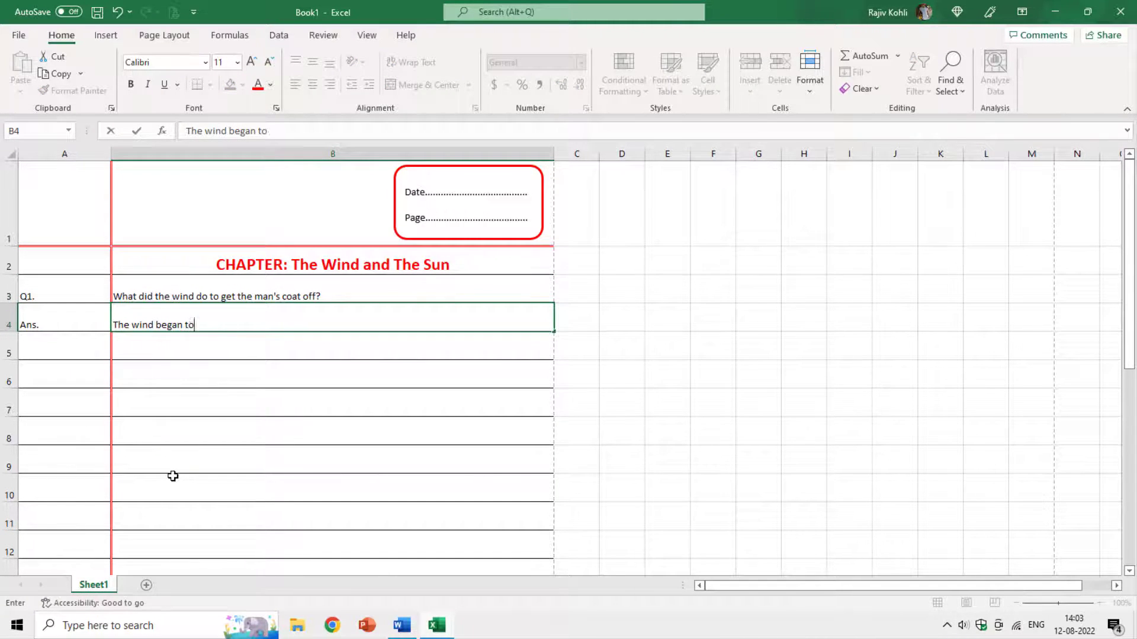
pyautogui.write(' blow hard to ge')
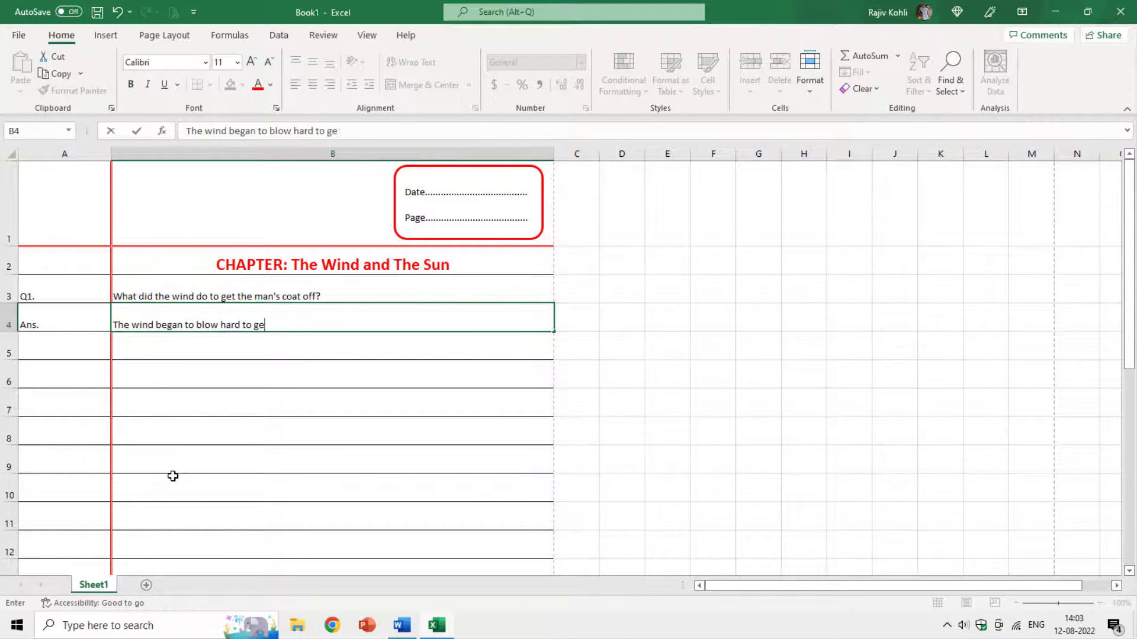
pyautogui.write("t the man's coat off.")
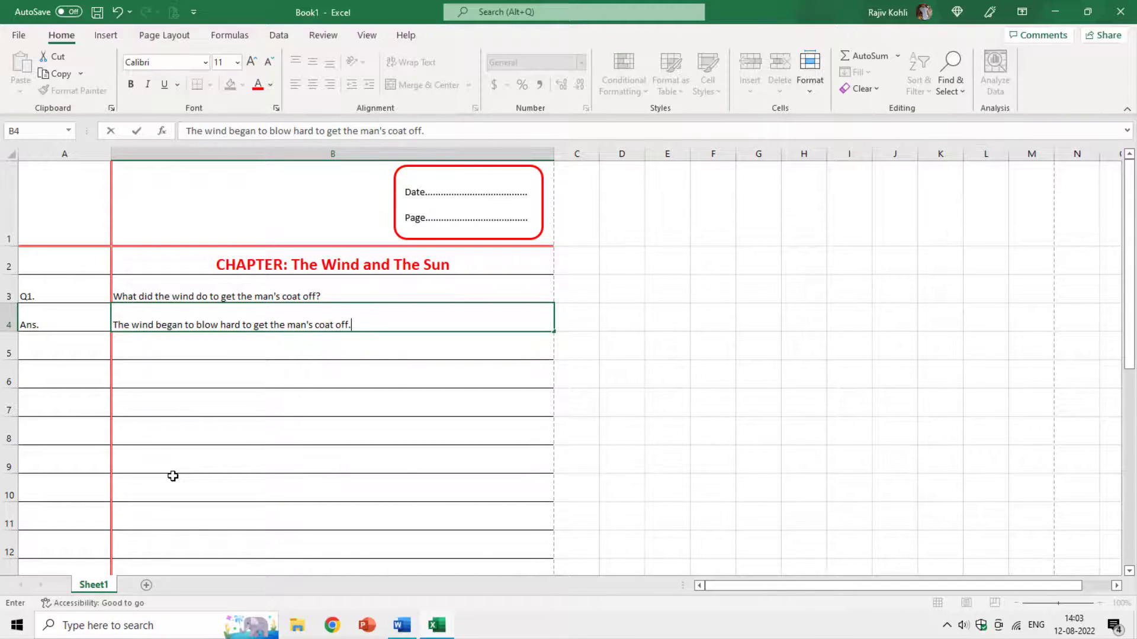
pyautogui.press('Left')
pyautogui.press('Up')
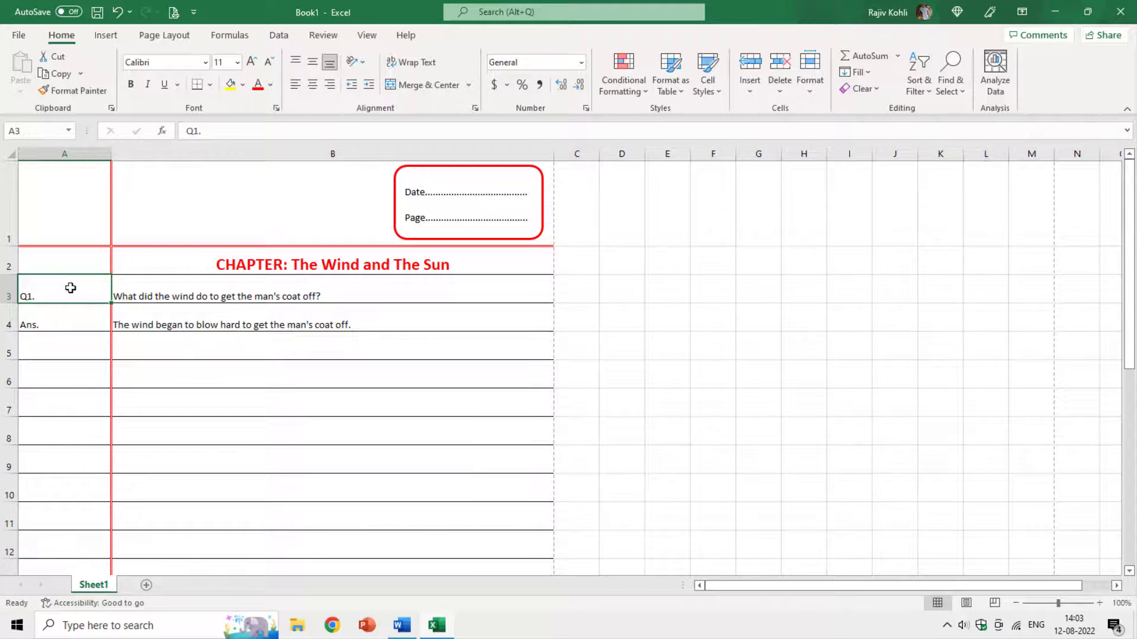
# Step: Centre the question and answer labels in cells A3:A4 horizontally, after comparing left and right alignment
pyautogui.moveTo(68, 287); pyautogui.dragTo(69, 312)
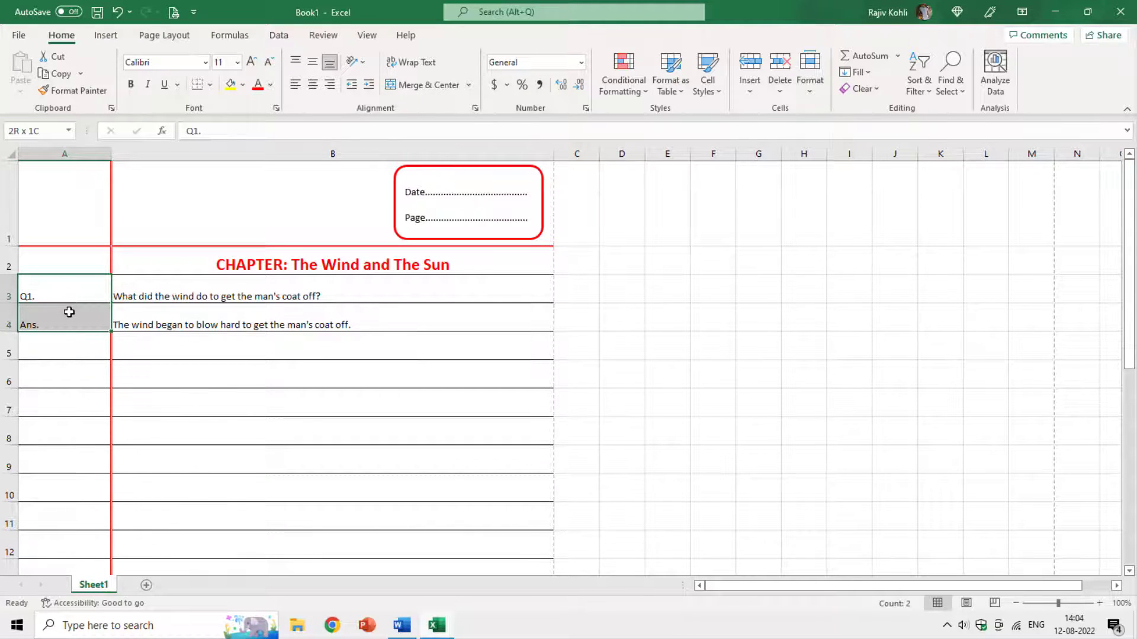
pyautogui.click(311, 87)
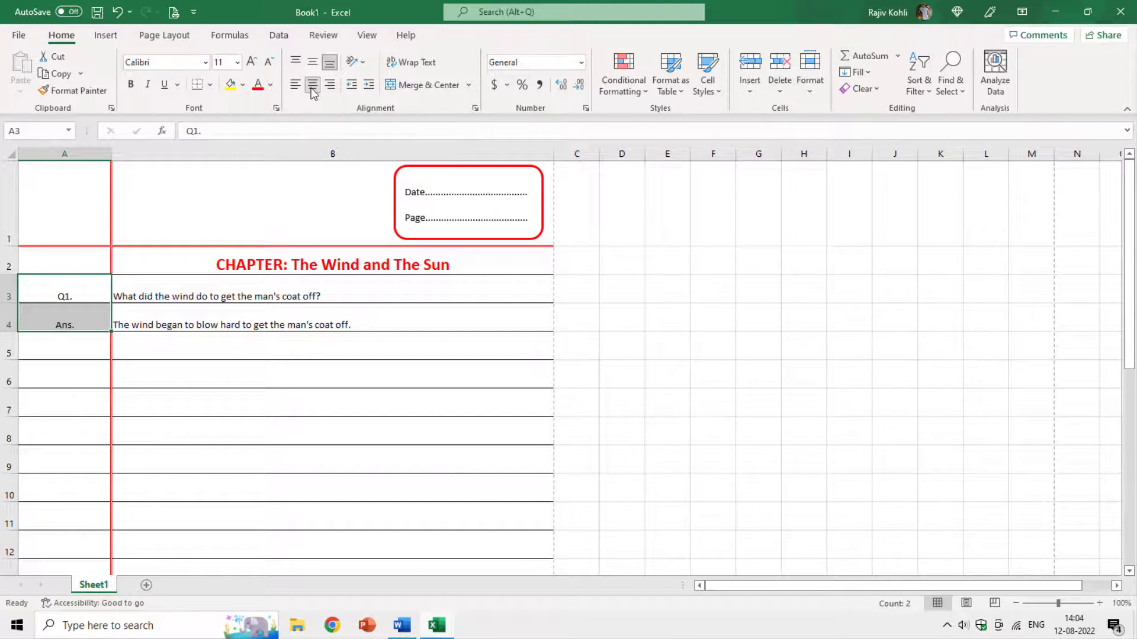
pyautogui.click(330, 87)
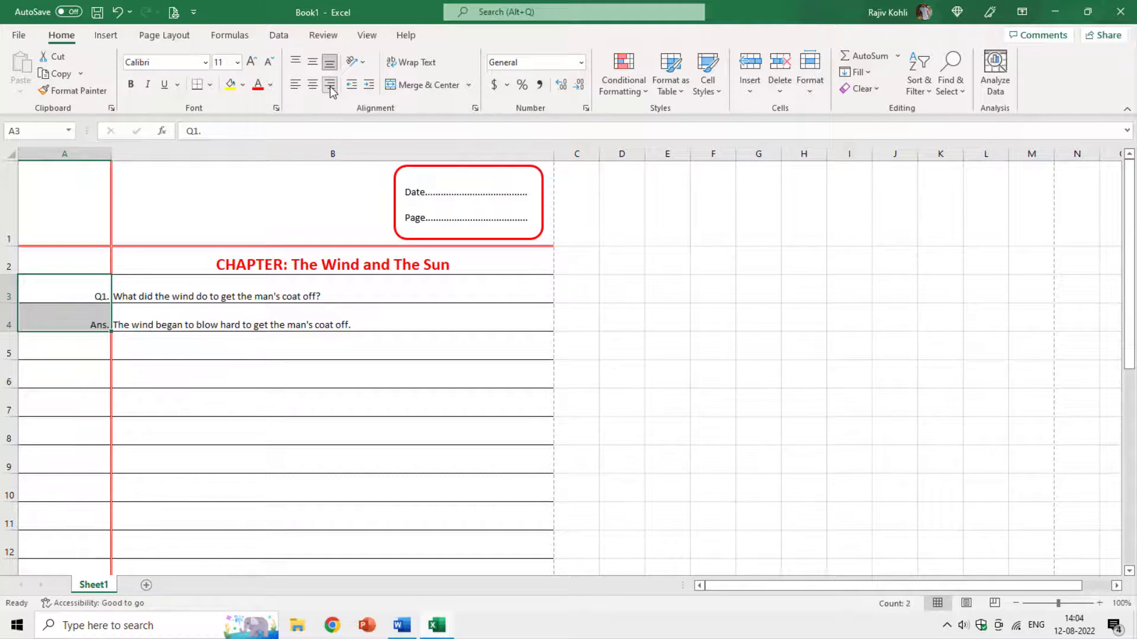
pyautogui.click(299, 90)
pyautogui.click(318, 87)
pyautogui.click(330, 89)
pyautogui.click(312, 84)
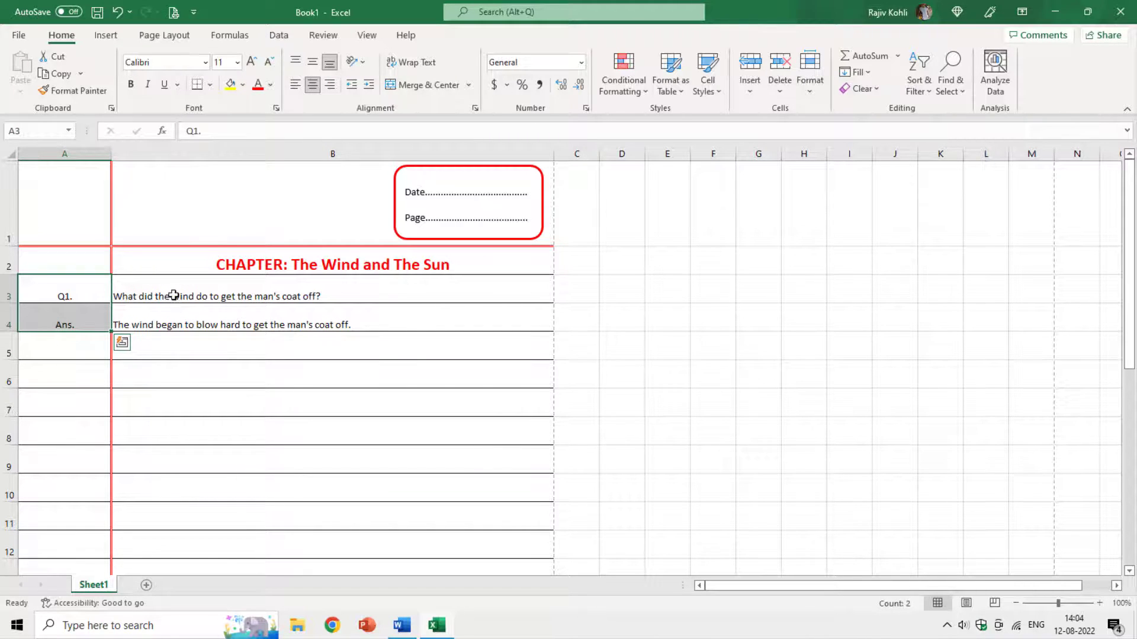
pyautogui.moveTo(174, 295); pyautogui.dragTo(178, 324)
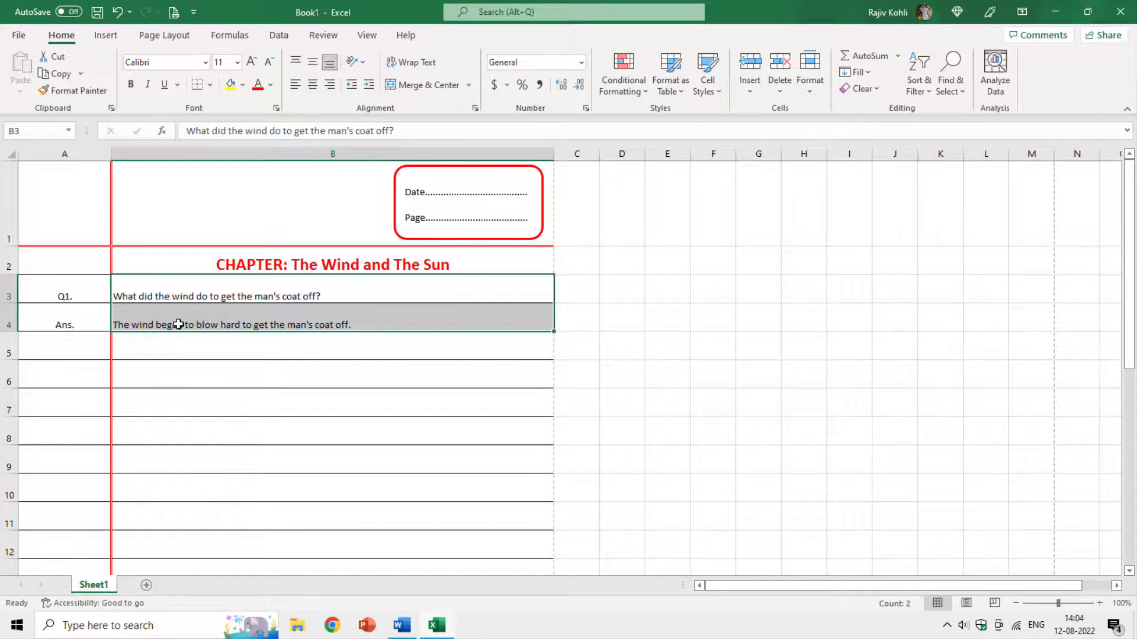
pyautogui.rightClick(180, 325)
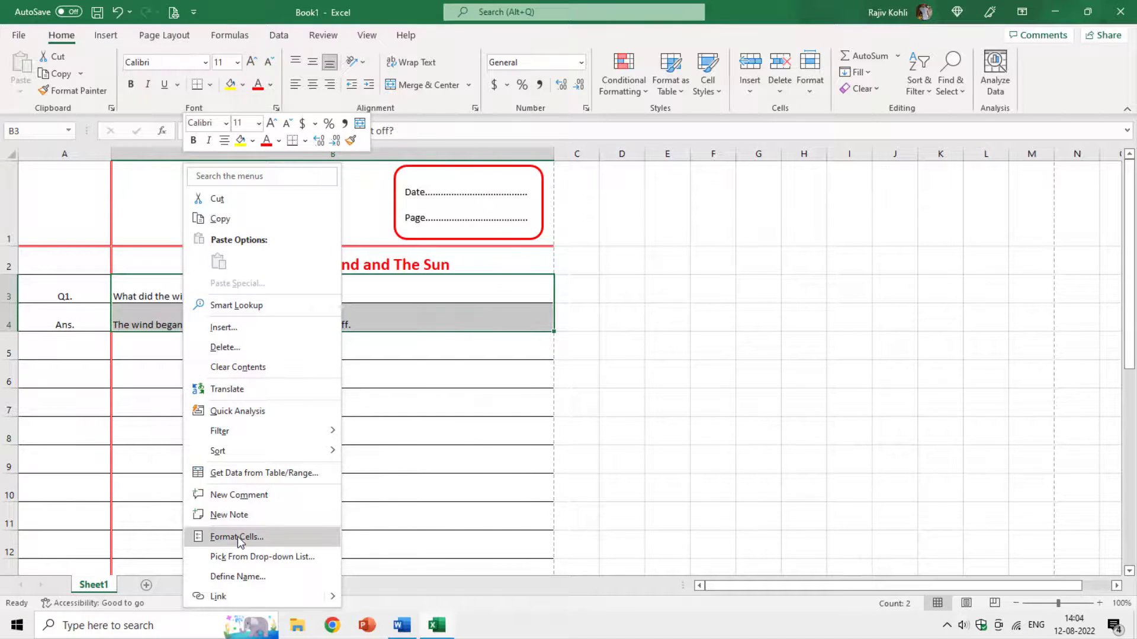
pyautogui.click(237, 537)
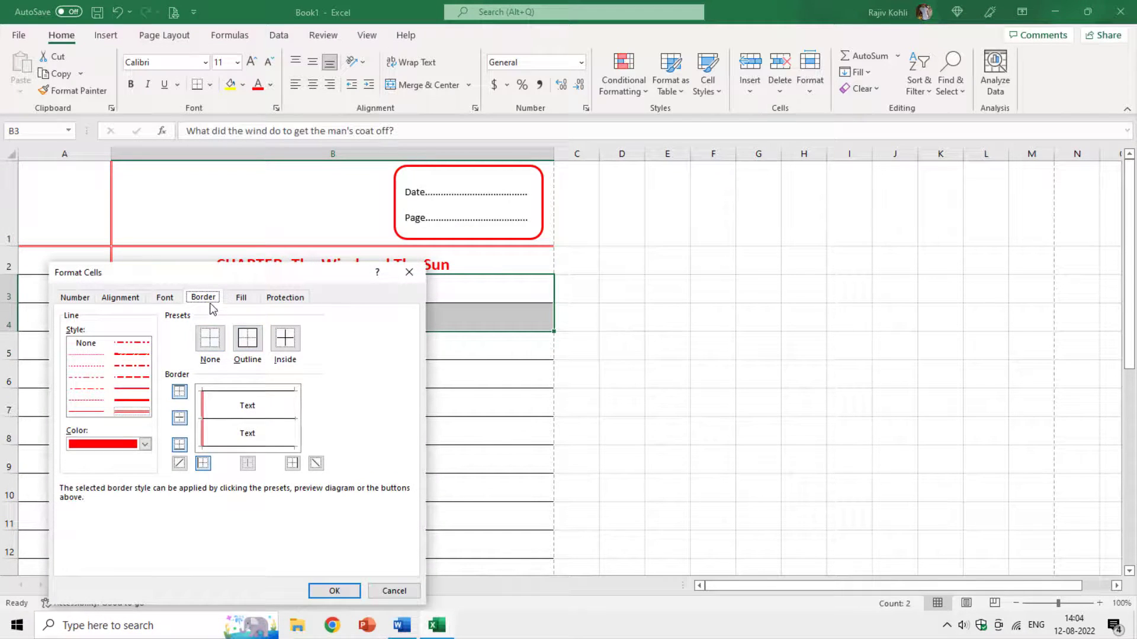
pyautogui.click(121, 297)
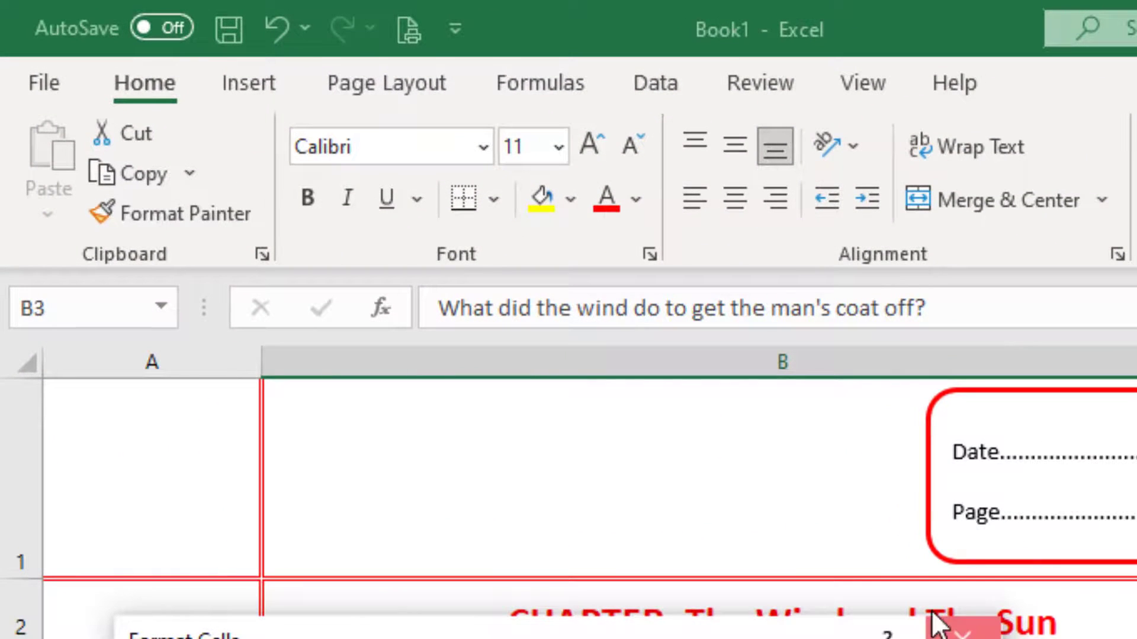
pyautogui.click(933, 618)
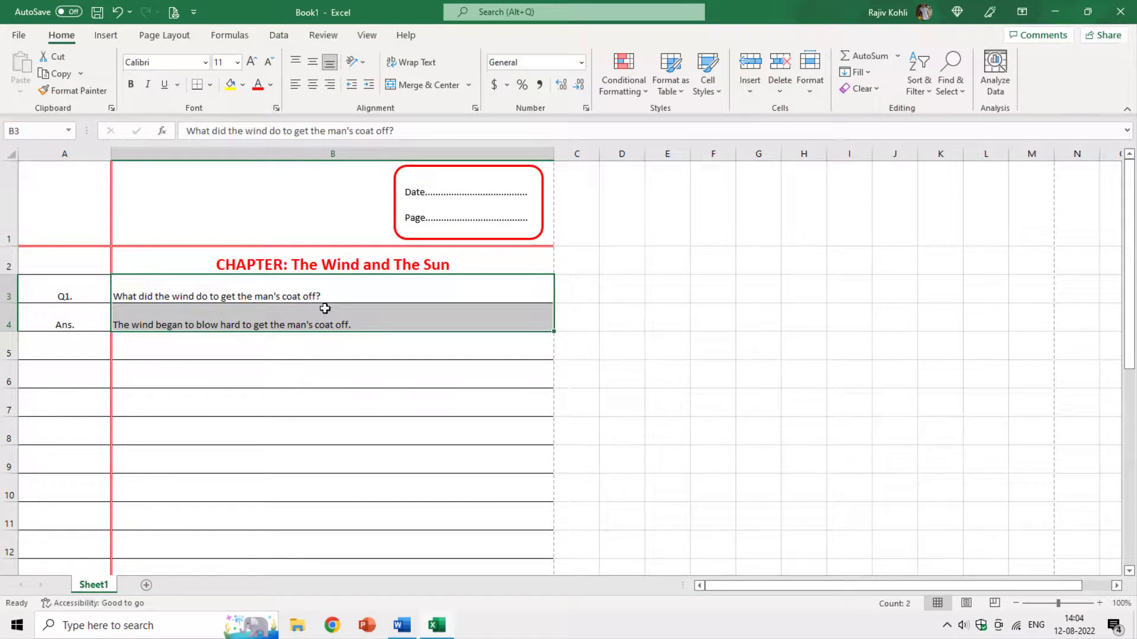
# Step: Try different alignments on cells B3:B4 and leading spaces before the question text in B3
pyautogui.click(332, 92)
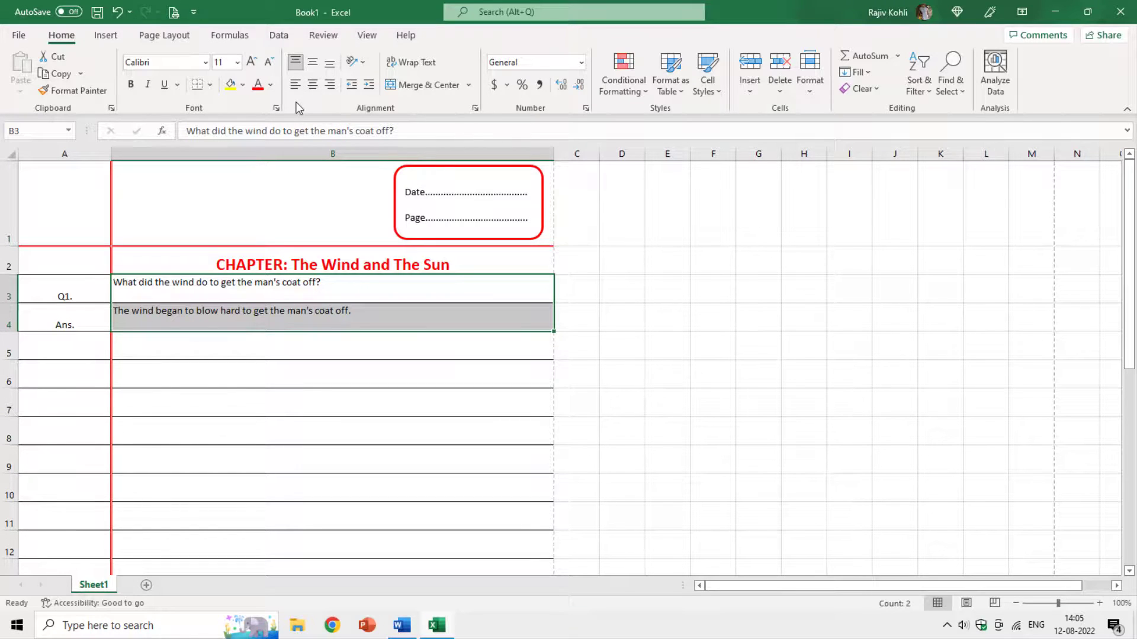
pyautogui.click(329, 62)
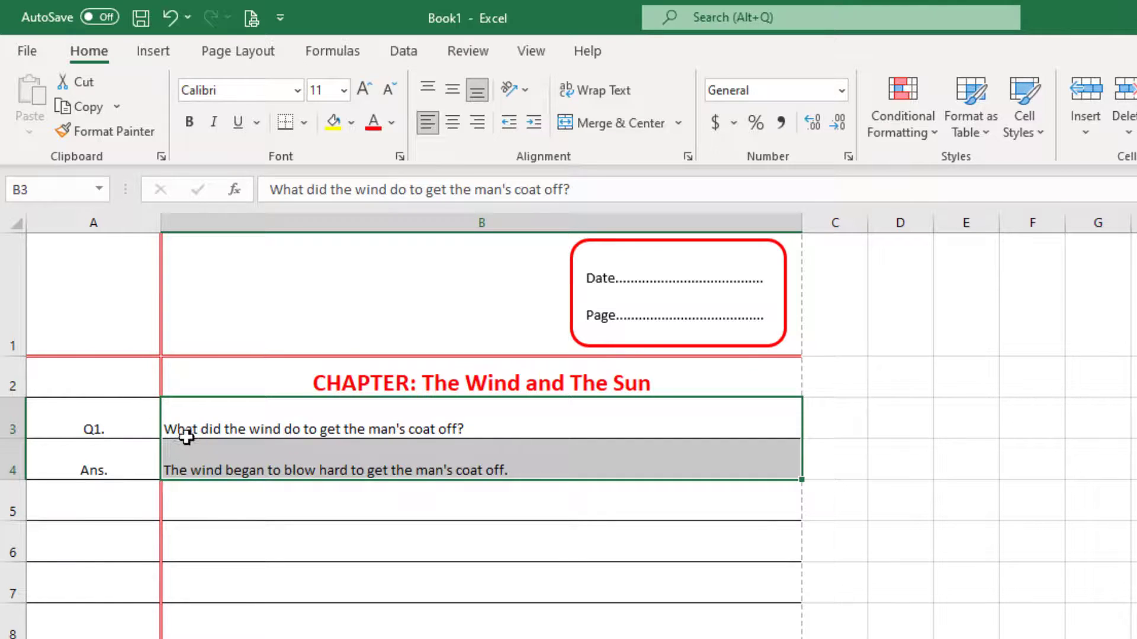
pyautogui.click(171, 427)
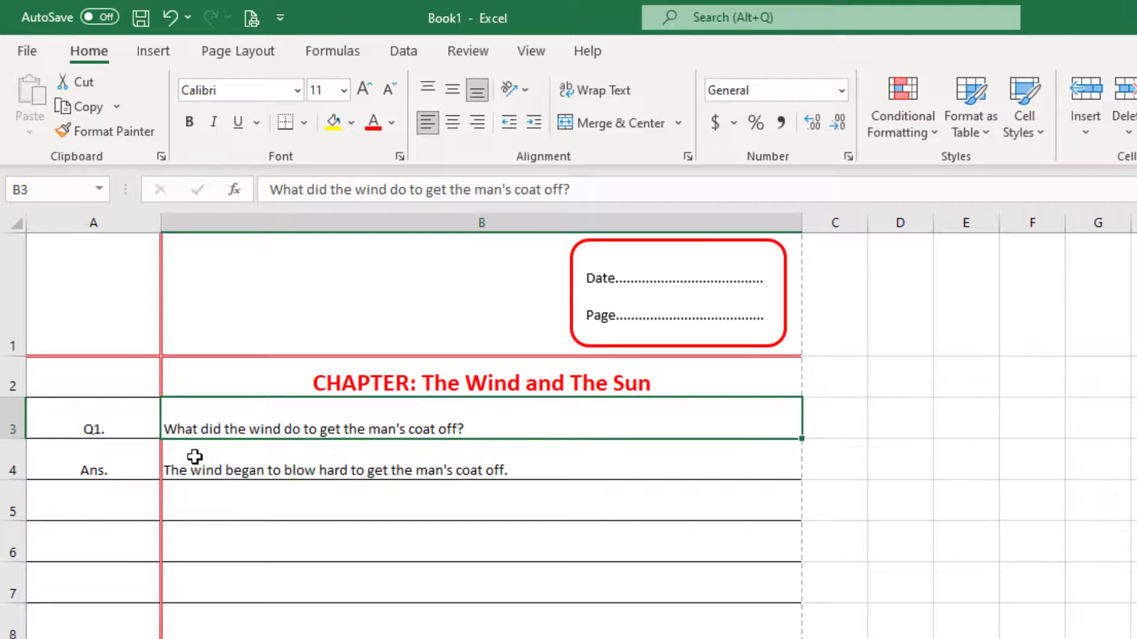
pyautogui.doubleClick(163, 427)
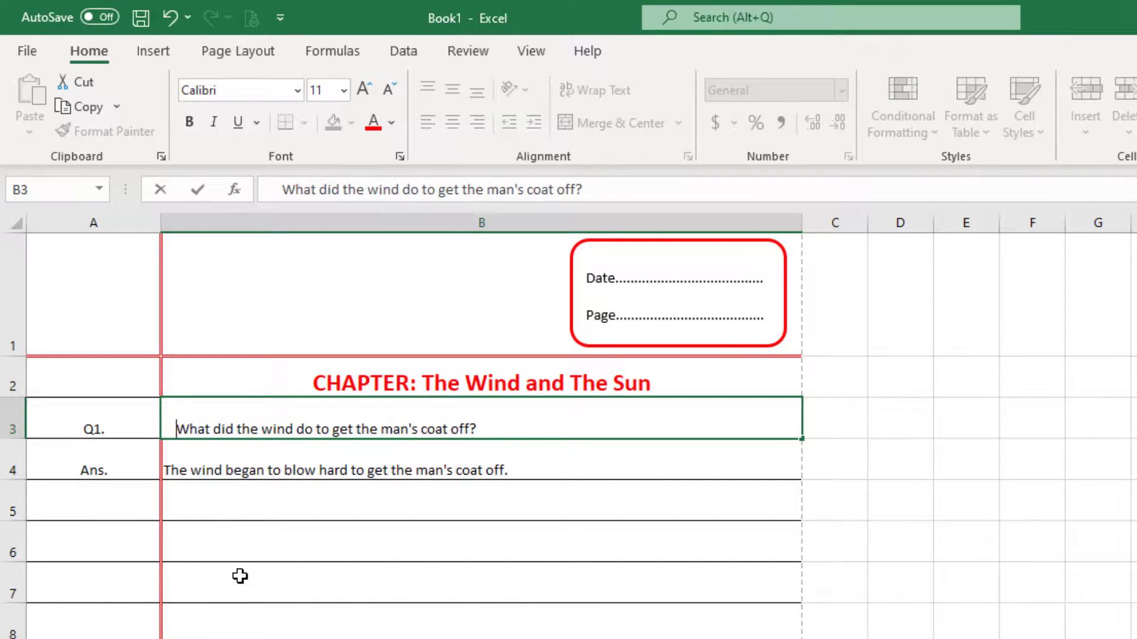
pyautogui.press('Escape')
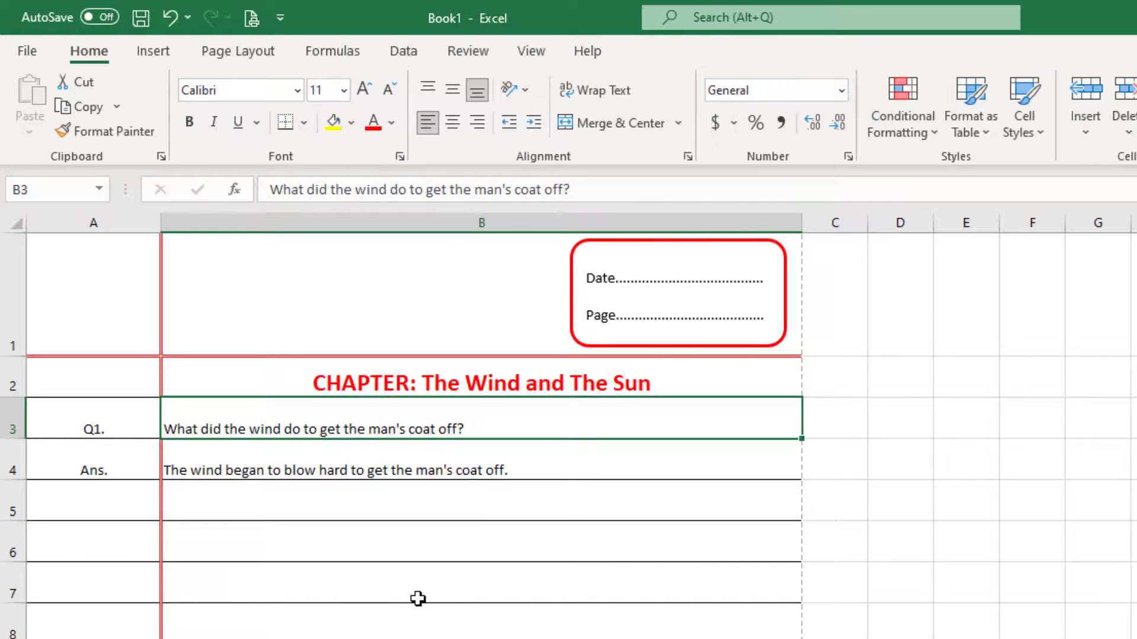
# Step: Switch to the Word notebook document and try out left indents on the first three question-and-answer lines
pyautogui.hotkey('alt', 'Tab')
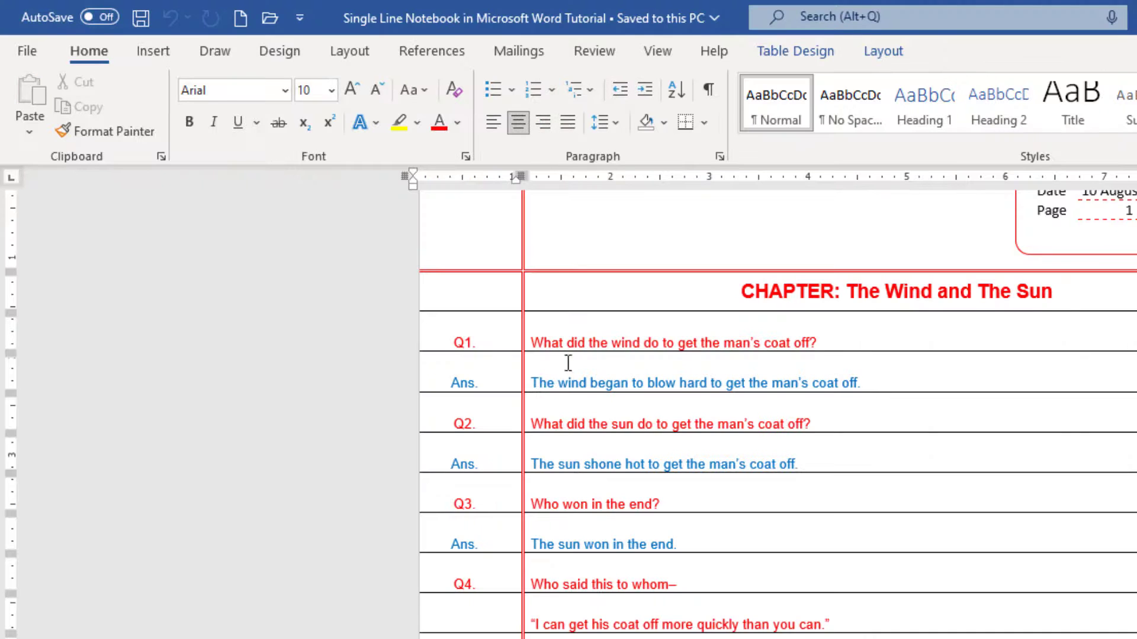
pyautogui.moveTo(533, 337); pyautogui.dragTo(618, 424)
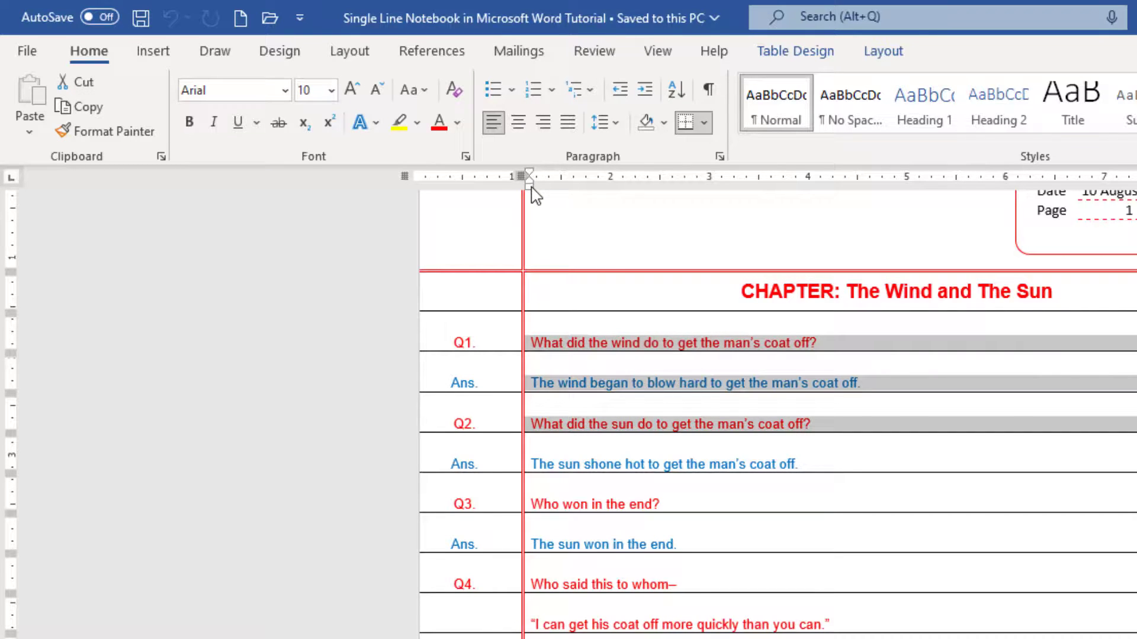
pyautogui.moveTo(529, 187); pyautogui.dragTo(559, 189)
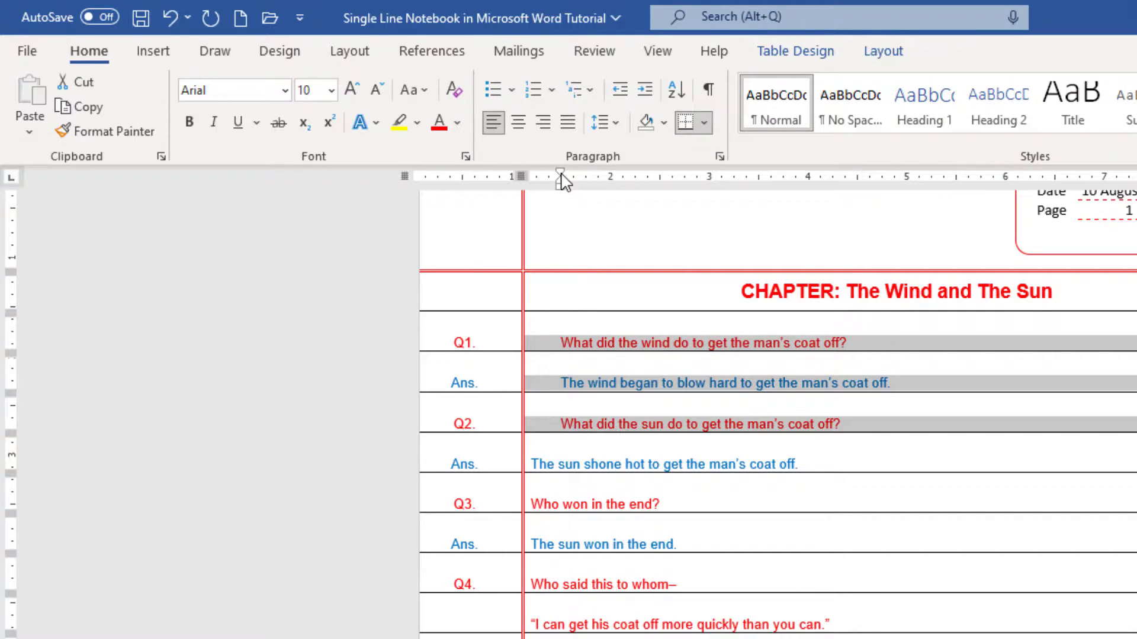
pyautogui.moveTo(560, 185)
pyautogui.mouseDown()
pyautogui.moveTo(612, 188)
pyautogui.moveTo(530, 188)
pyautogui.moveTo(595, 190)
pyautogui.moveTo(542, 202)
pyautogui.mouseUp()
pyautogui.click(545, 215)
pyautogui.hotkey('ctrl', 's')
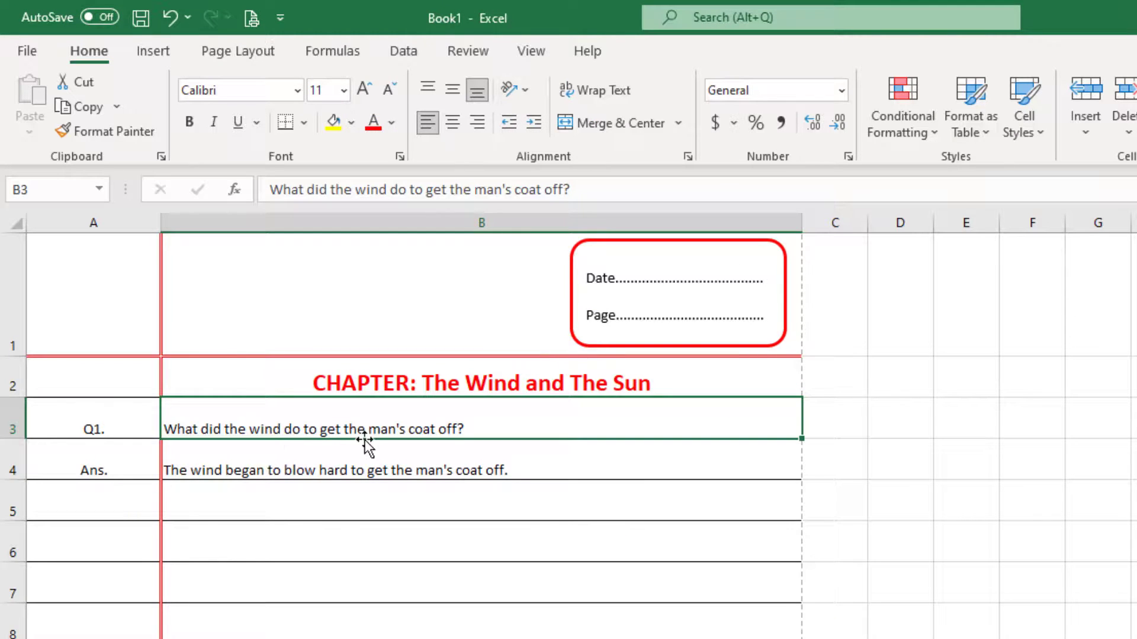
# Step: Increase the indent of the question and answer text in cells B3:B4 by two levels
pyautogui.moveTo(234, 417); pyautogui.dragTo(223, 471)
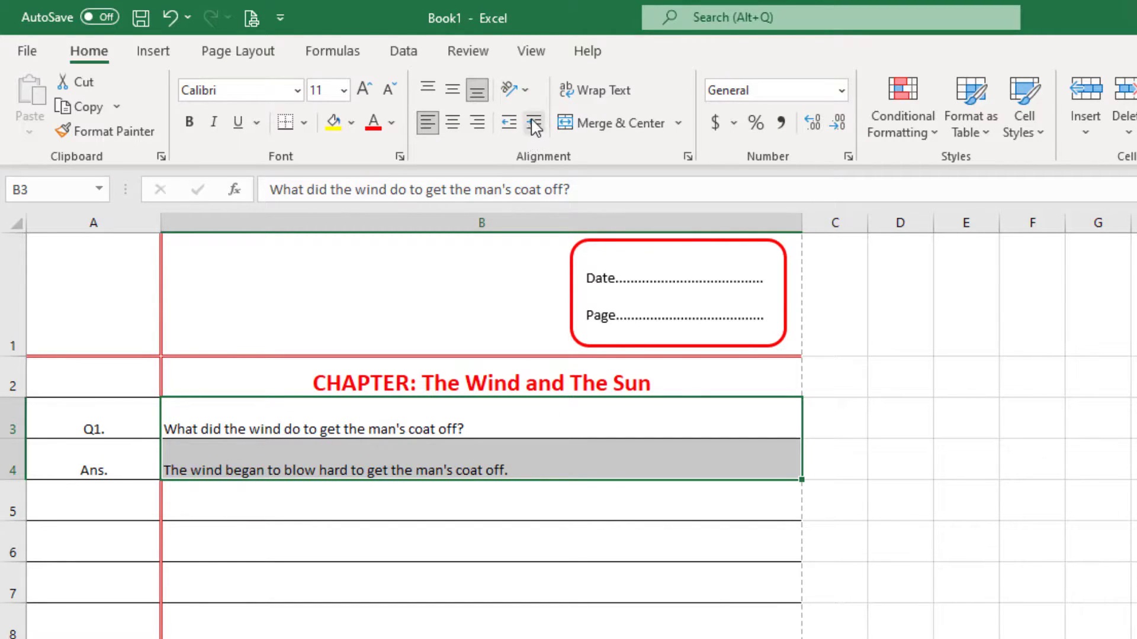
pyautogui.click(533, 123)
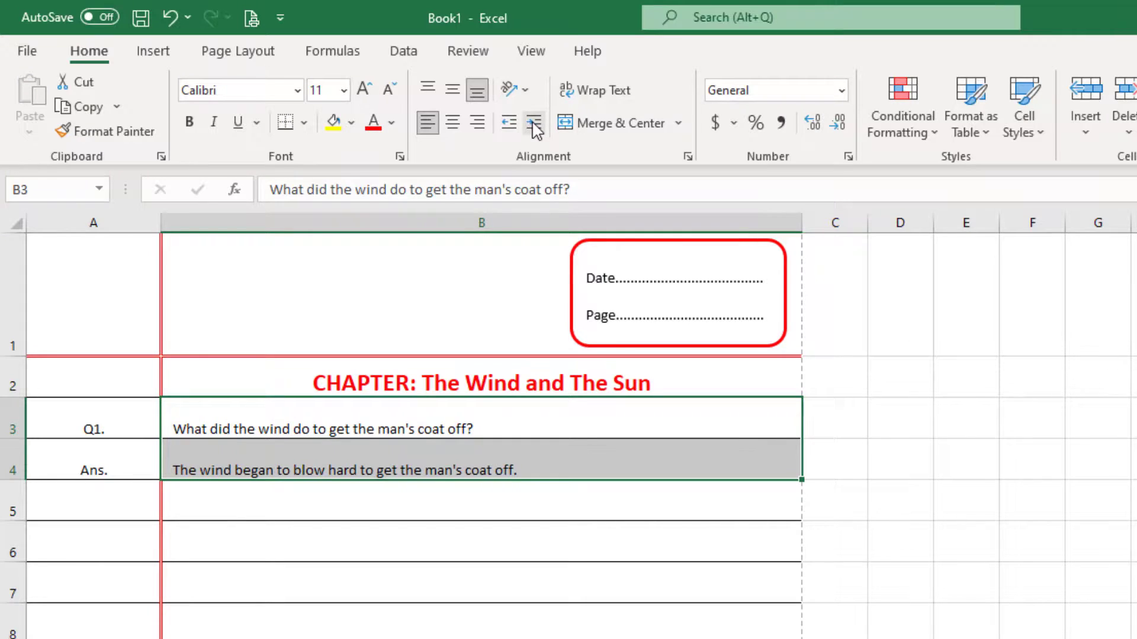
pyautogui.click(534, 124)
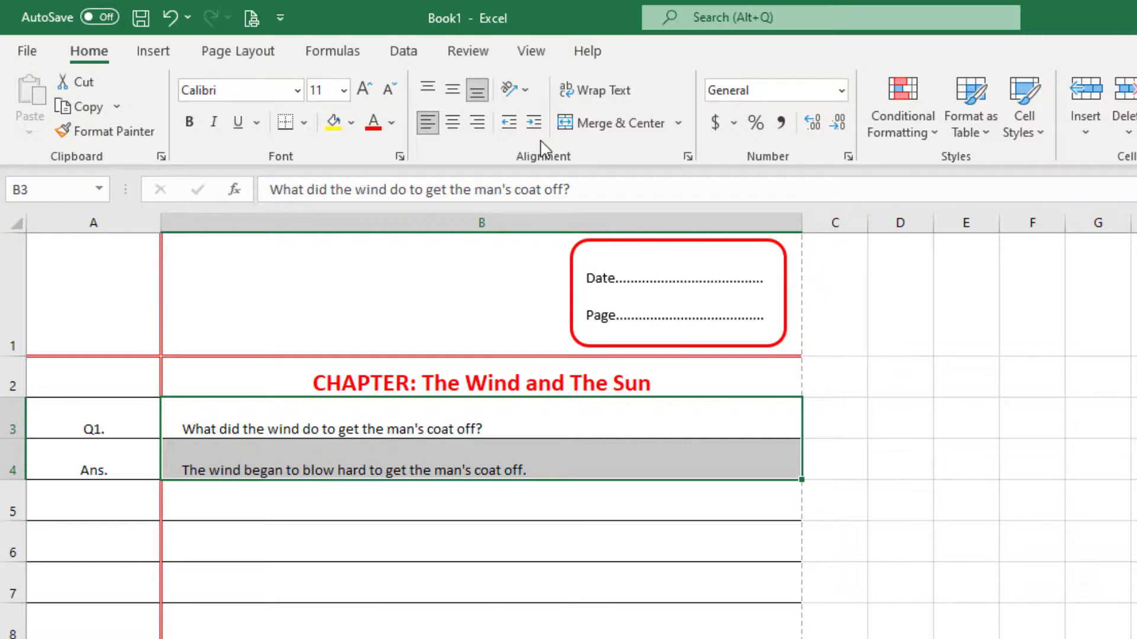
# Step: Try right alignment with two more indent levels on cells B3:B4, and left alignment with another two levels
pyautogui.click(477, 127)
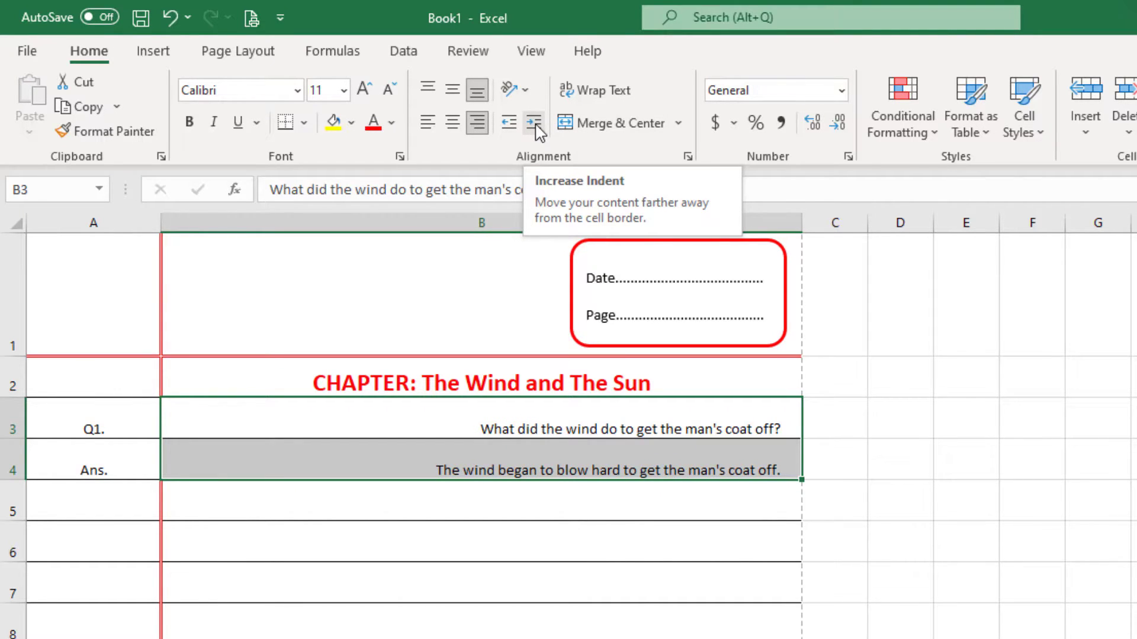
pyautogui.click(535, 125)
pyautogui.click(535, 124)
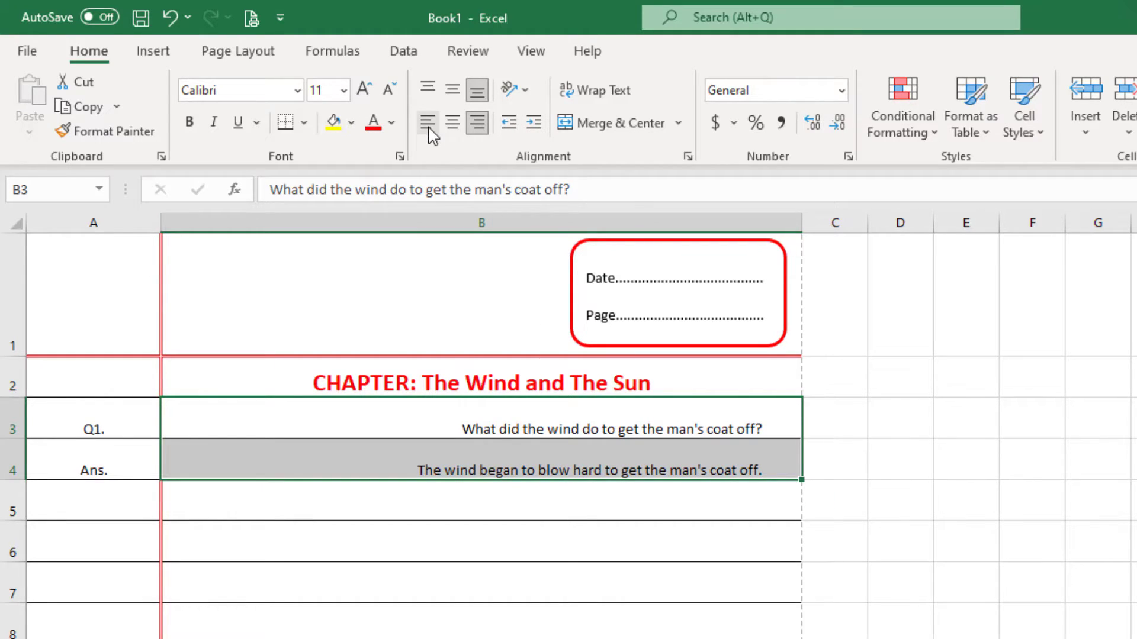
pyautogui.click(428, 123)
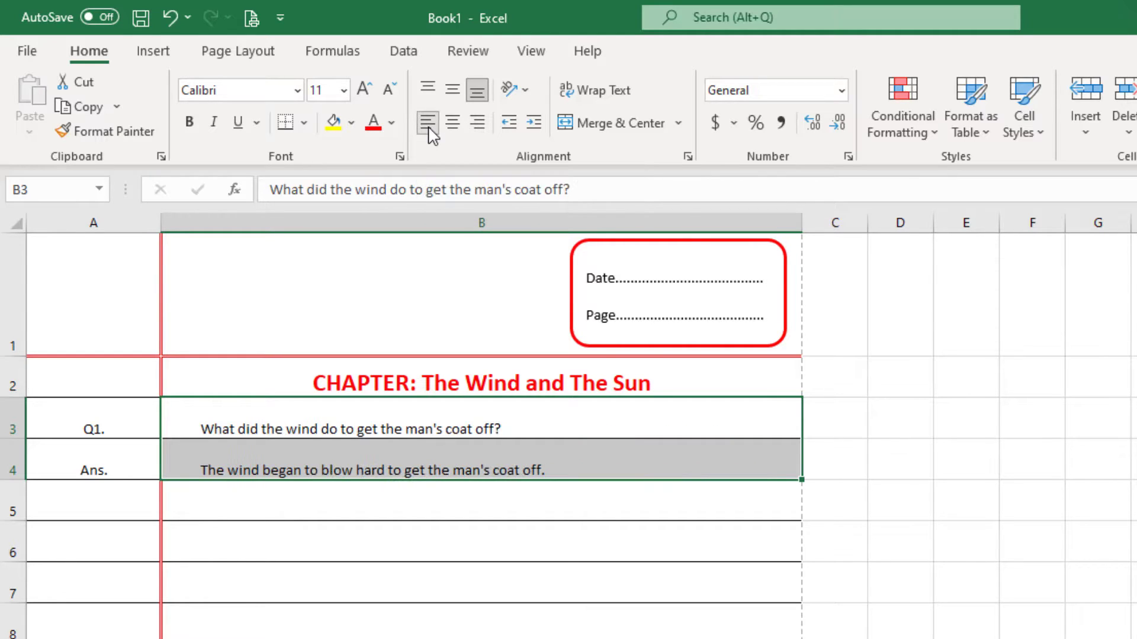
pyautogui.click(534, 124)
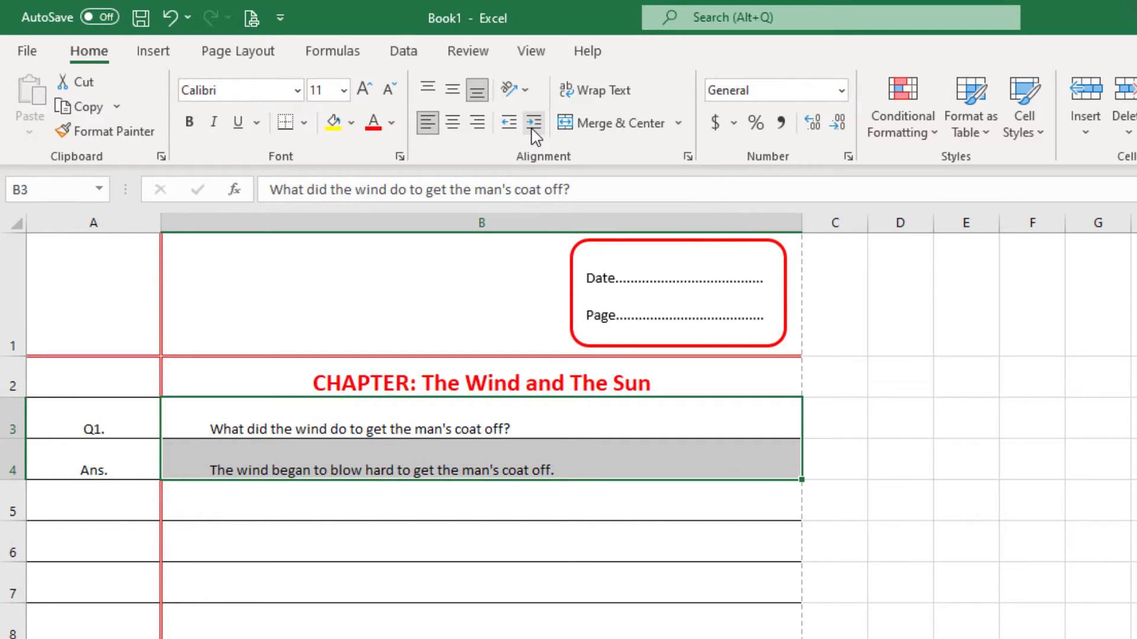
pyautogui.click(531, 130)
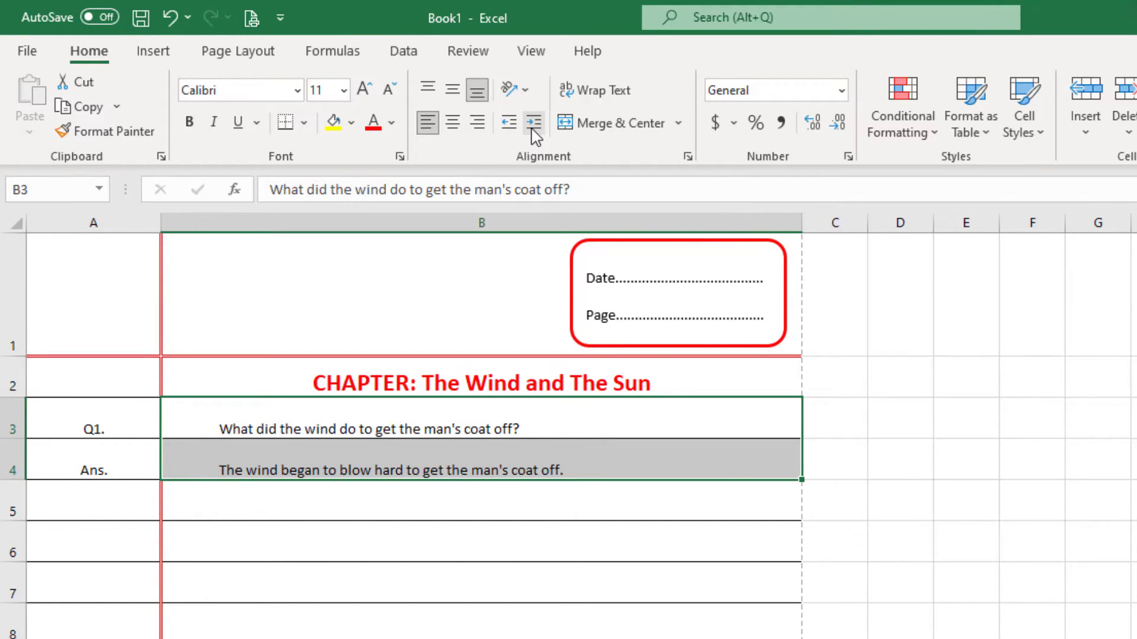
# Step: Try right-aligning the question and answer text in B3:B4 again with three more indent levels
pyautogui.click(482, 131)
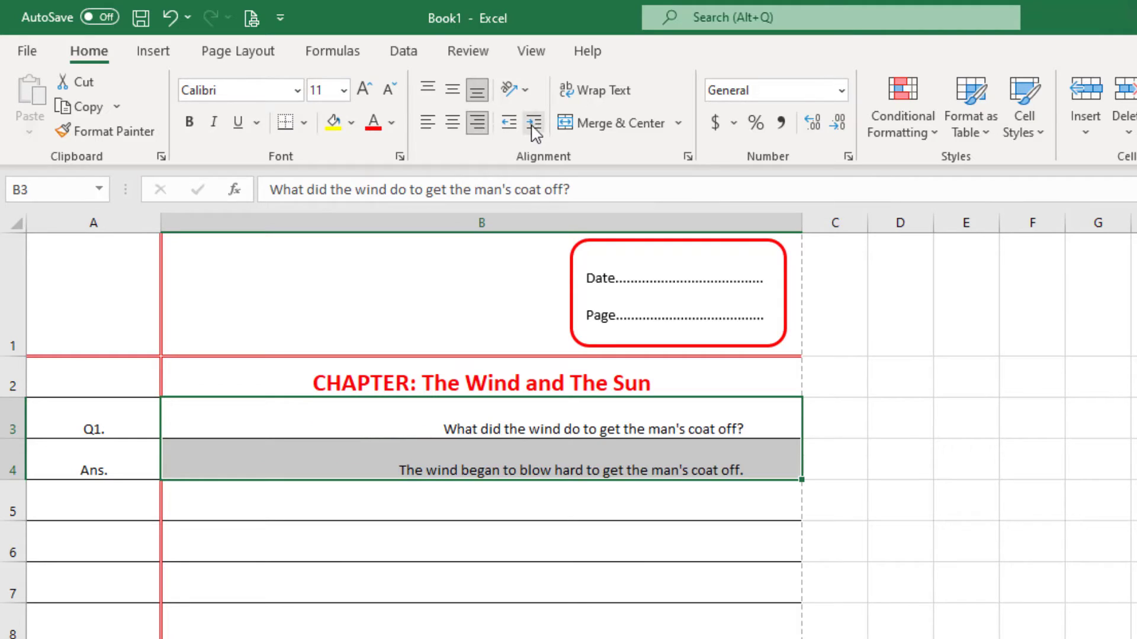
pyautogui.click(535, 125)
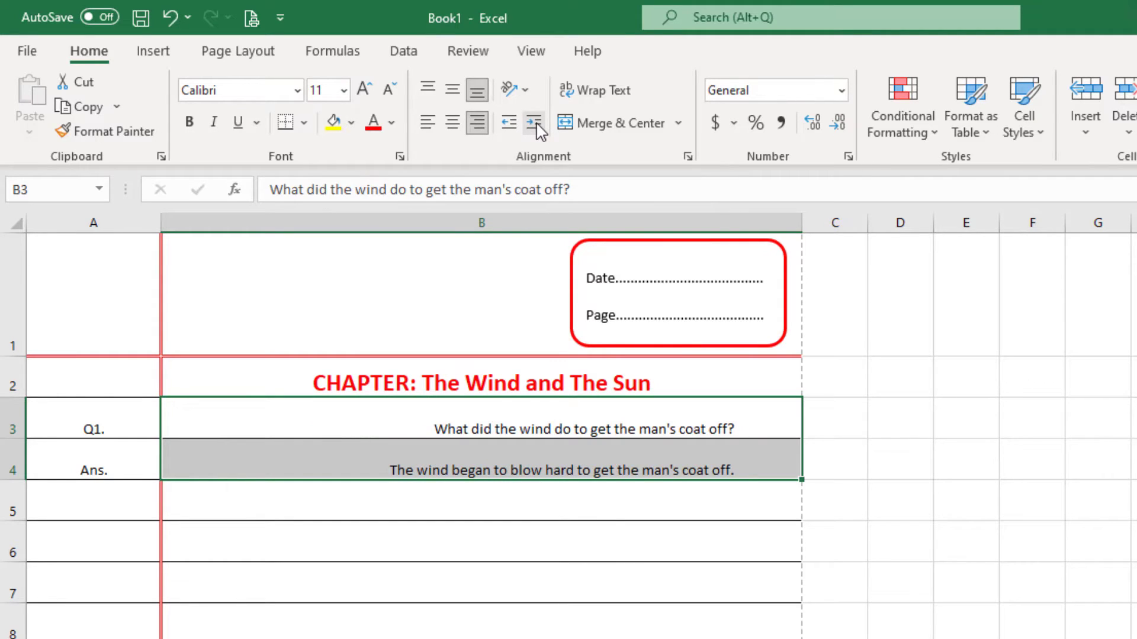
pyautogui.click(535, 125)
pyautogui.click(534, 125)
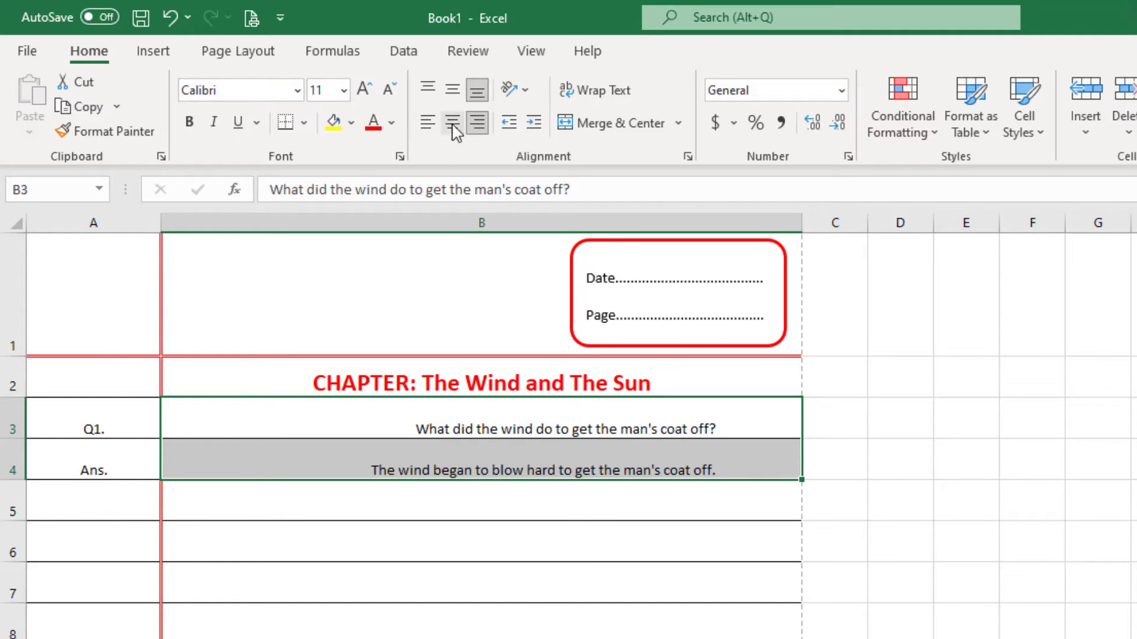
# Step: Left-align the text in cells B3:B4 and decrease its indent until it starts just inside the red vertical margin
pyautogui.click(427, 123)
pyautogui.click(508, 124)
pyautogui.click(508, 125)
pyautogui.click(508, 126)
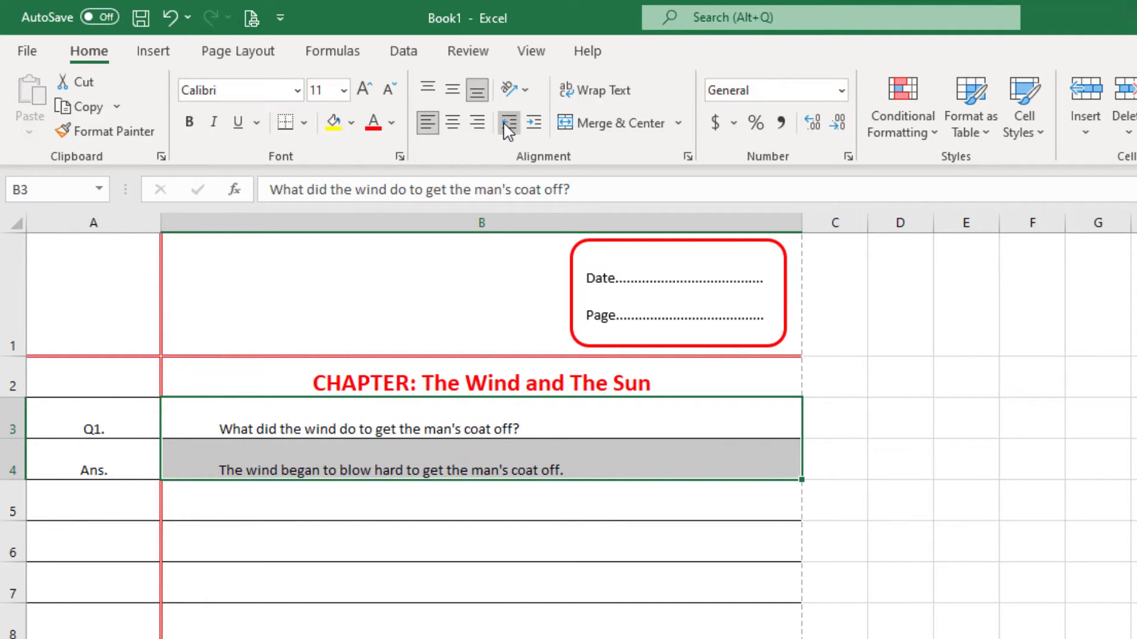
pyautogui.click(509, 126)
pyautogui.click(509, 125)
pyautogui.click(509, 126)
pyautogui.click(513, 129)
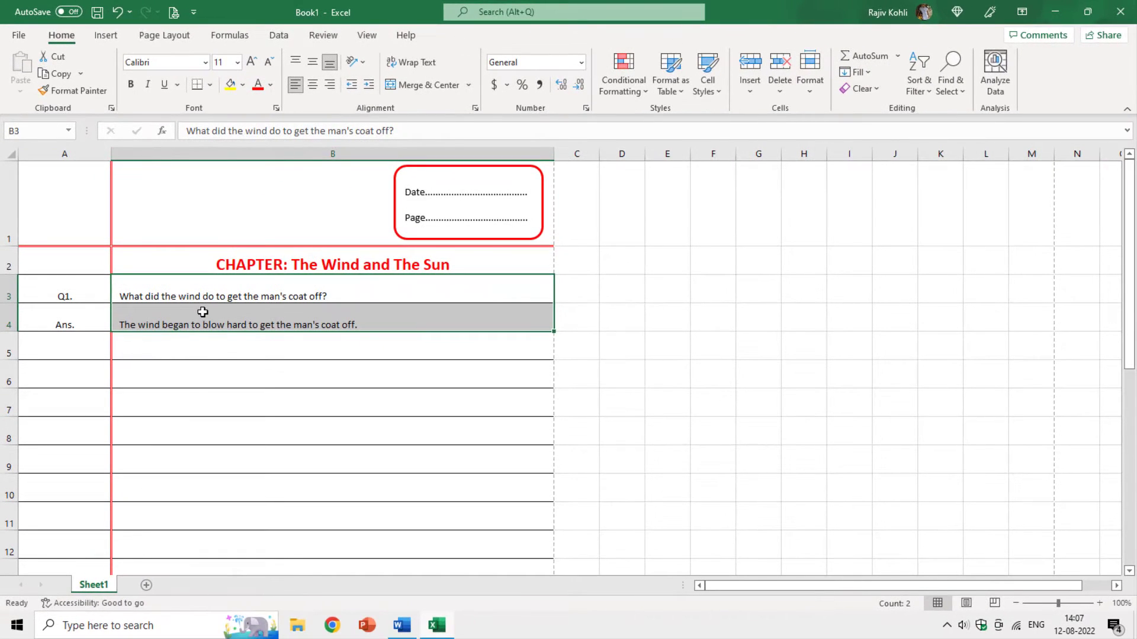
# Step: Open the print preview of the notebook page
pyautogui.hotkey('ctrl', 'p')
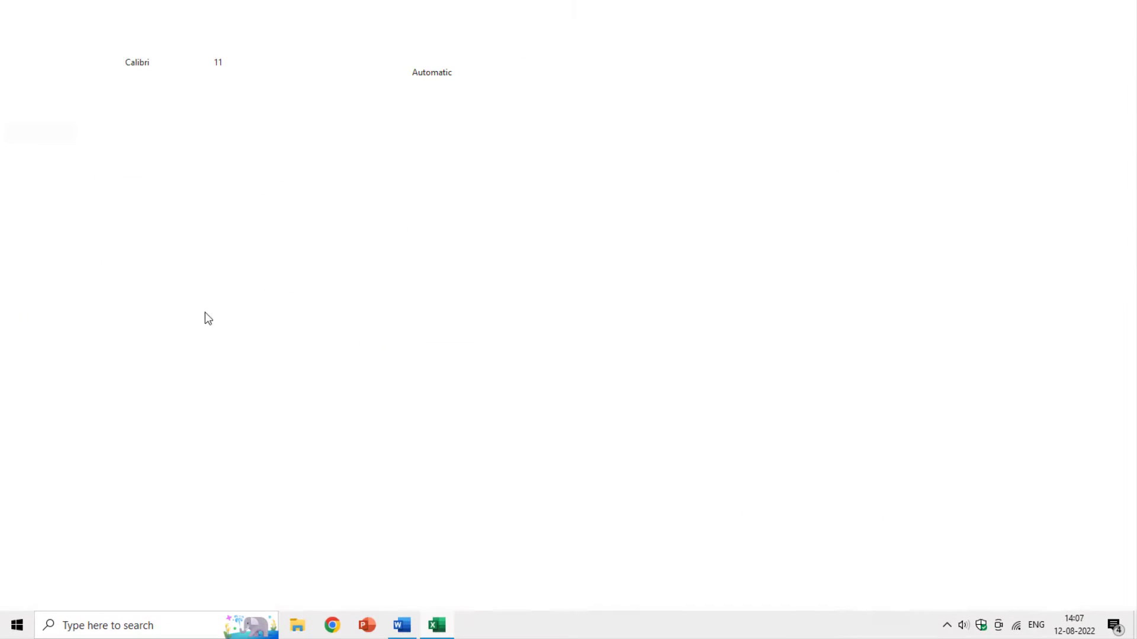